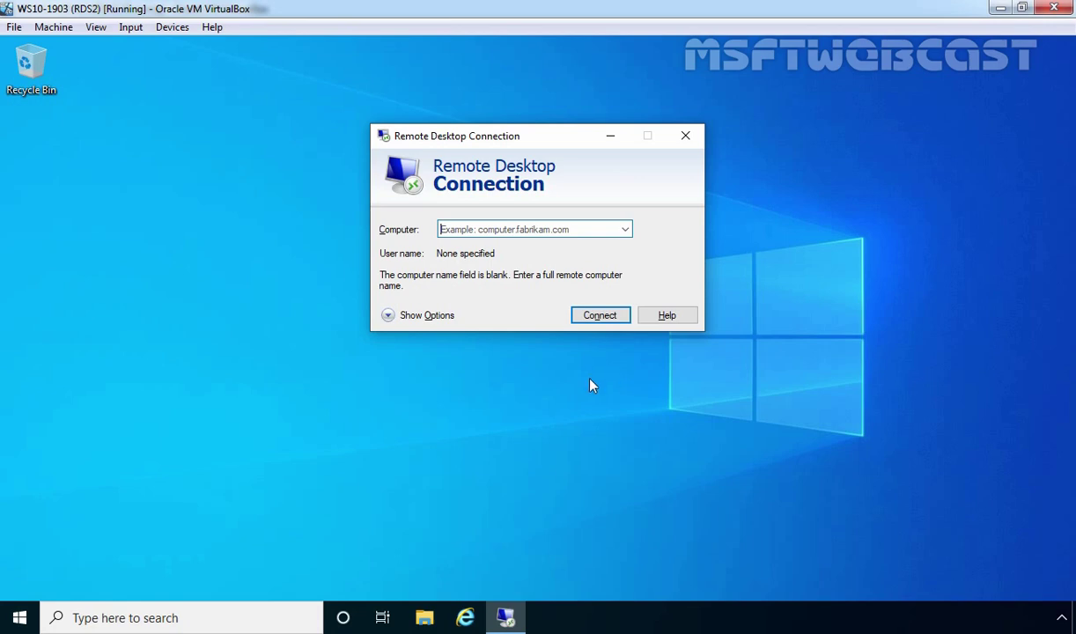
{"action": "left_click", "coordinate": [470, 616]}
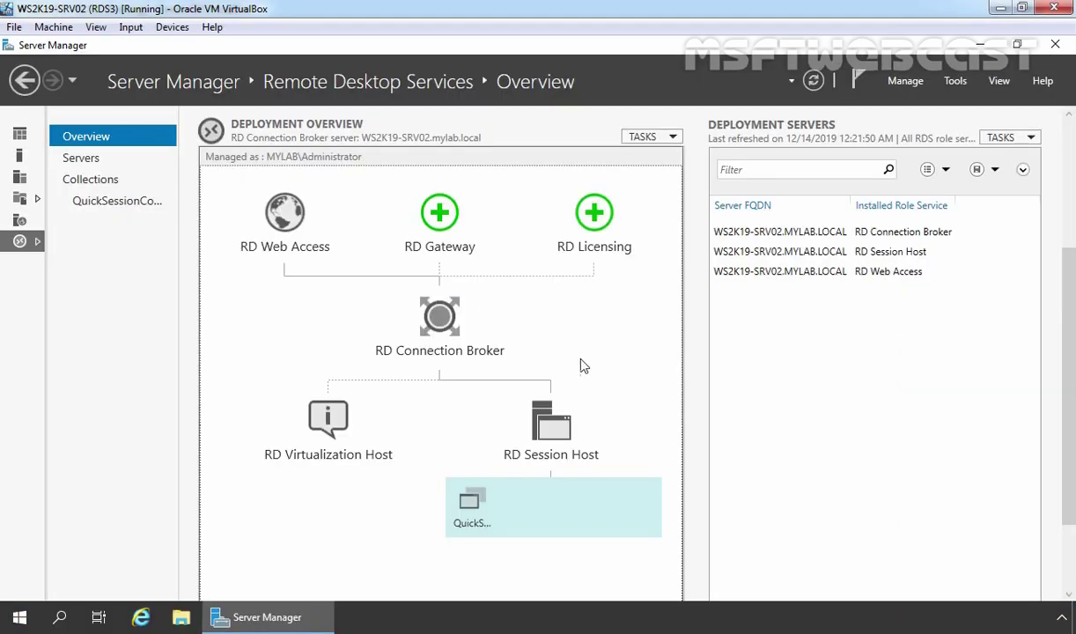
Open IIS Manager and show the Authentication settings of the RDWeb application under Default Web Site on WS2K19-SRV02
{"action": "left_click", "coordinate": [953, 84]}
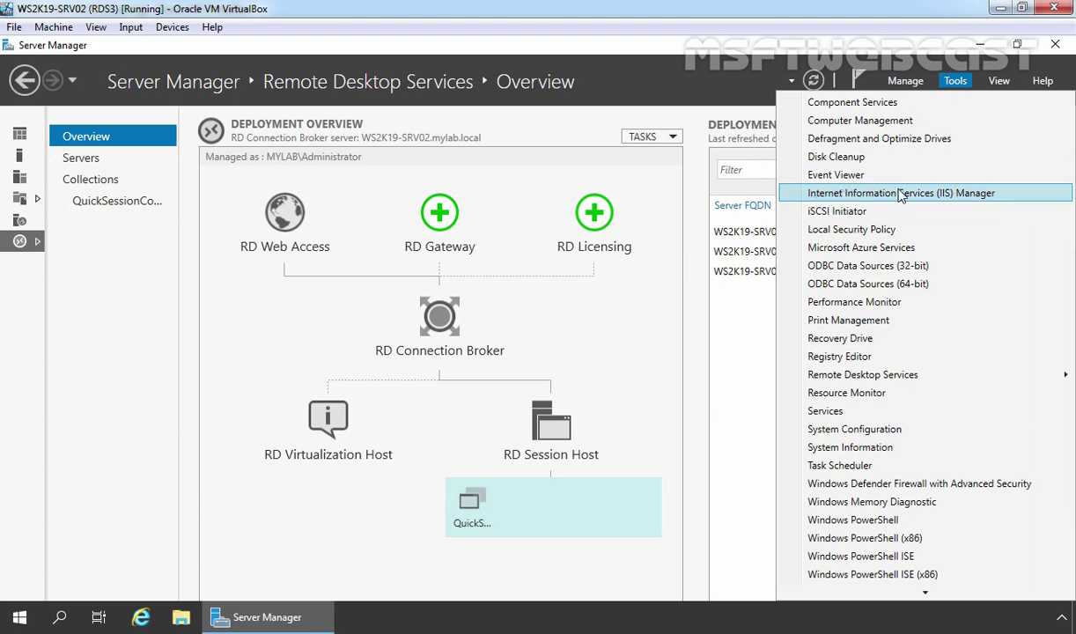
{"action": "left_click", "coordinate": [959, 198]}
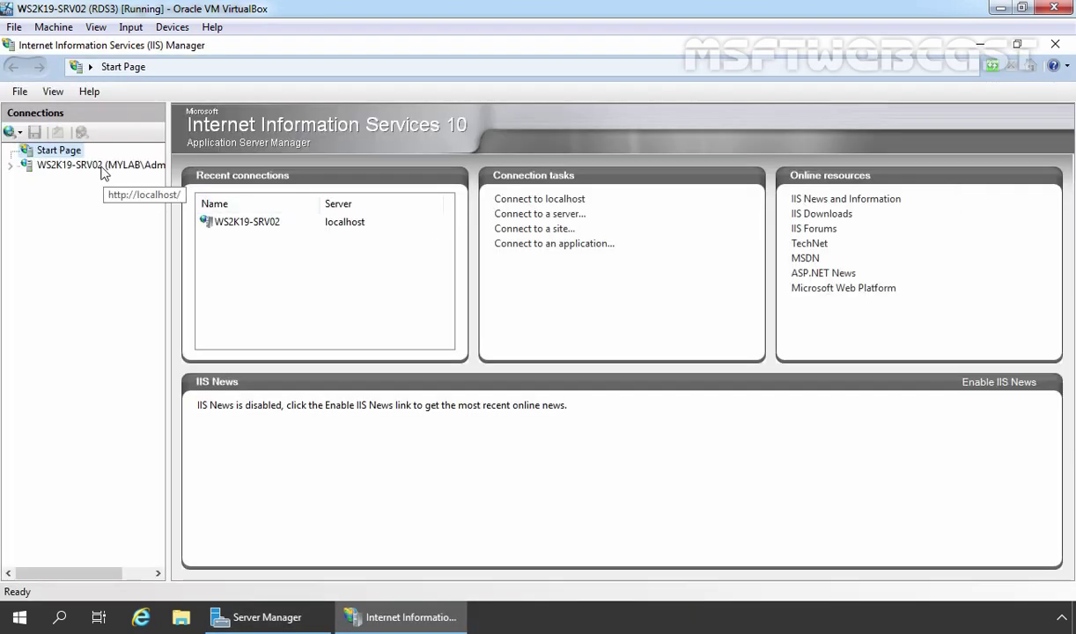
{"action": "left_click", "coordinate": [102, 172]}
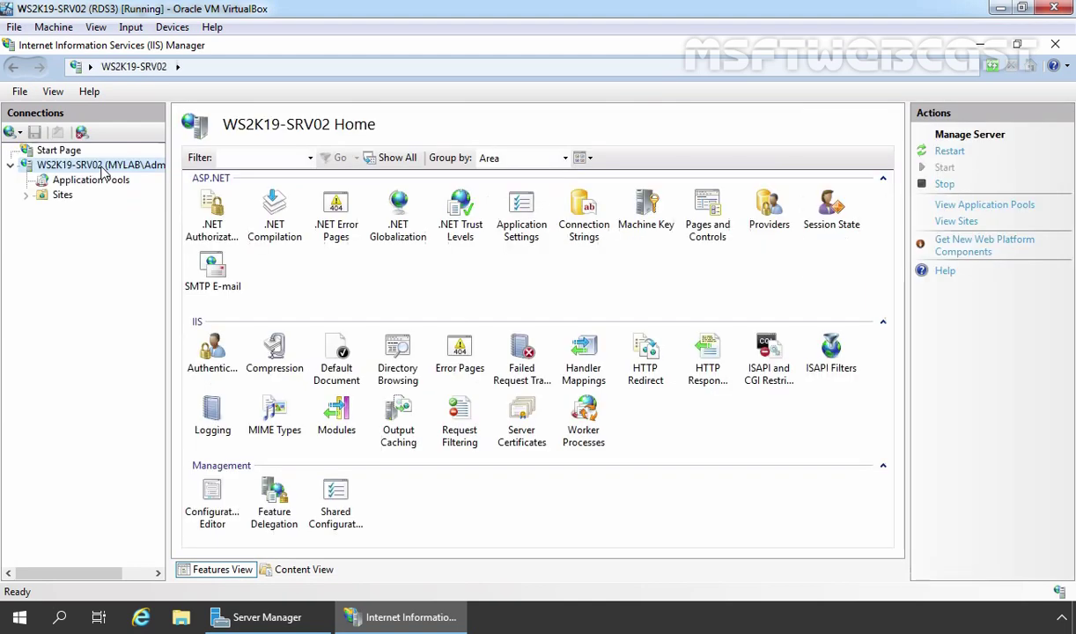
{"action": "left_click", "coordinate": [63, 196]}
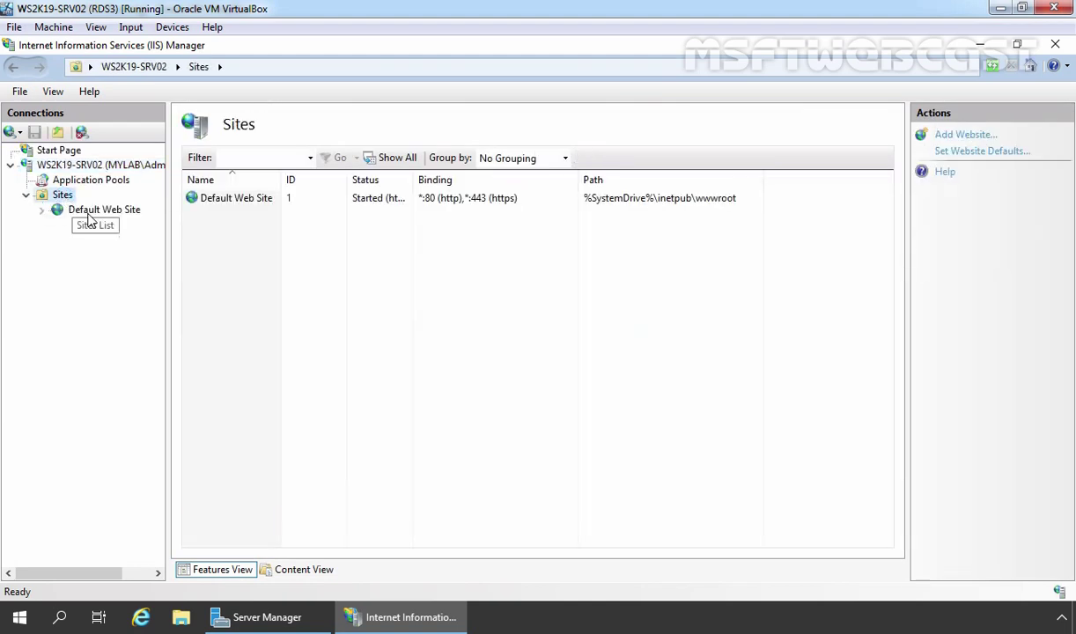
{"action": "left_click", "coordinate": [97, 213]}
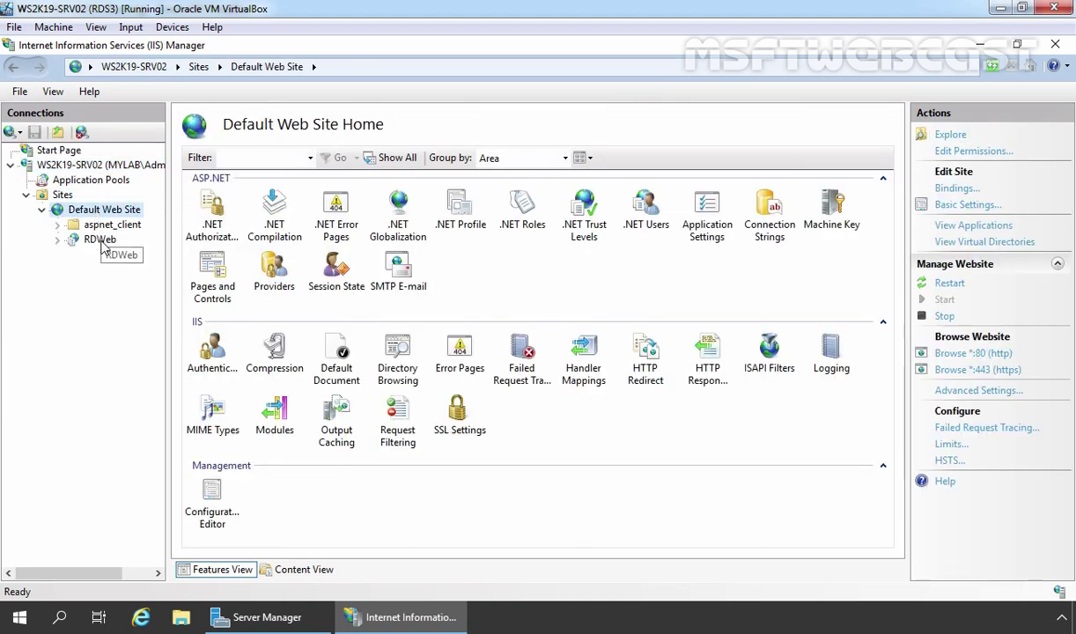
{"action": "left_click", "coordinate": [87, 244]}
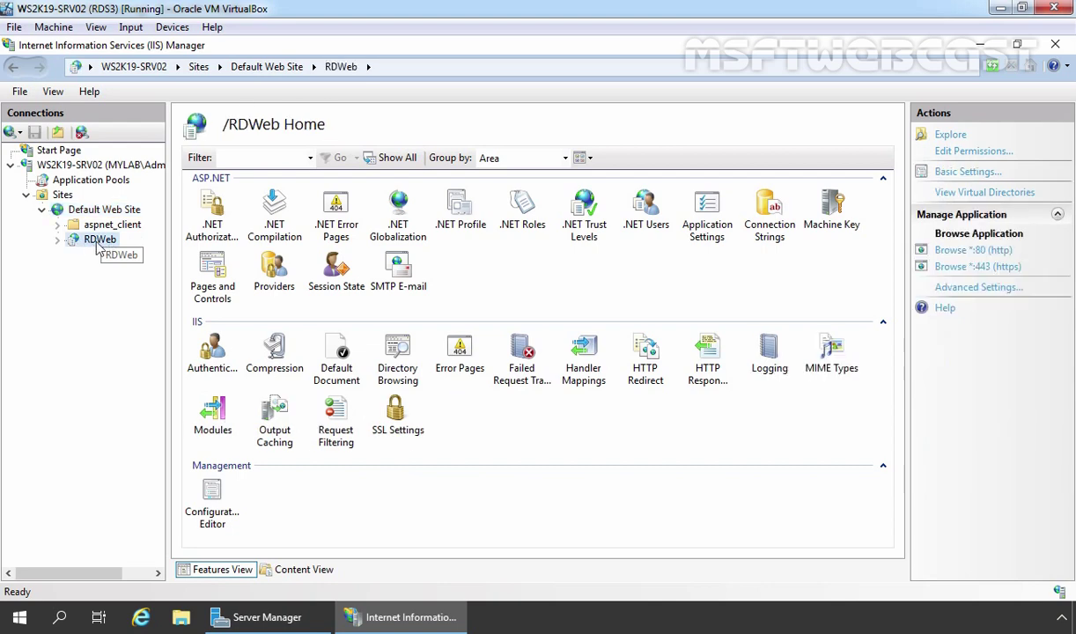
{"action": "left_click", "coordinate": [211, 361]}
{"action": "double_click", "coordinate": [211, 361]}
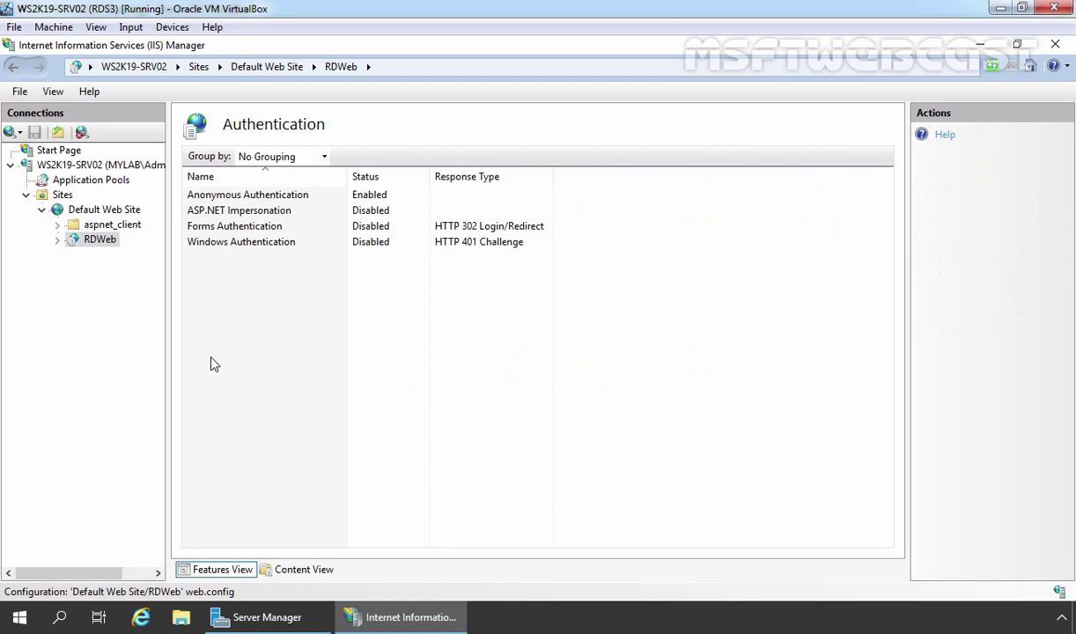
Disable Anonymous Authentication and enable Windows Authentication for the RDWeb application
{"action": "left_click", "coordinate": [224, 196]}
{"action": "right_click", "coordinate": [224, 196]}
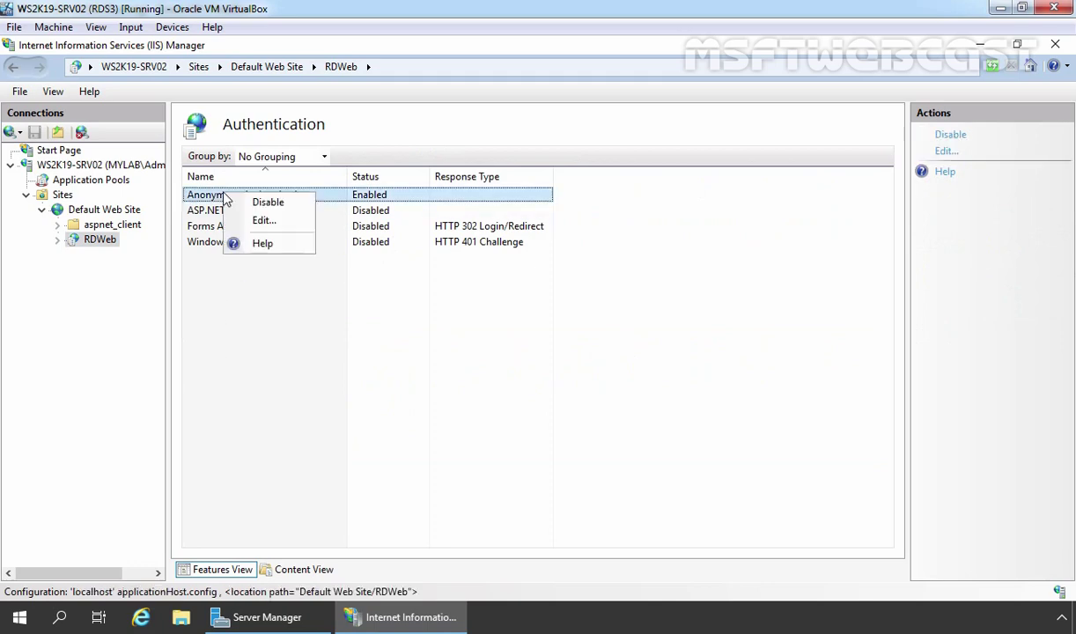
{"action": "left_click", "coordinate": [262, 201]}
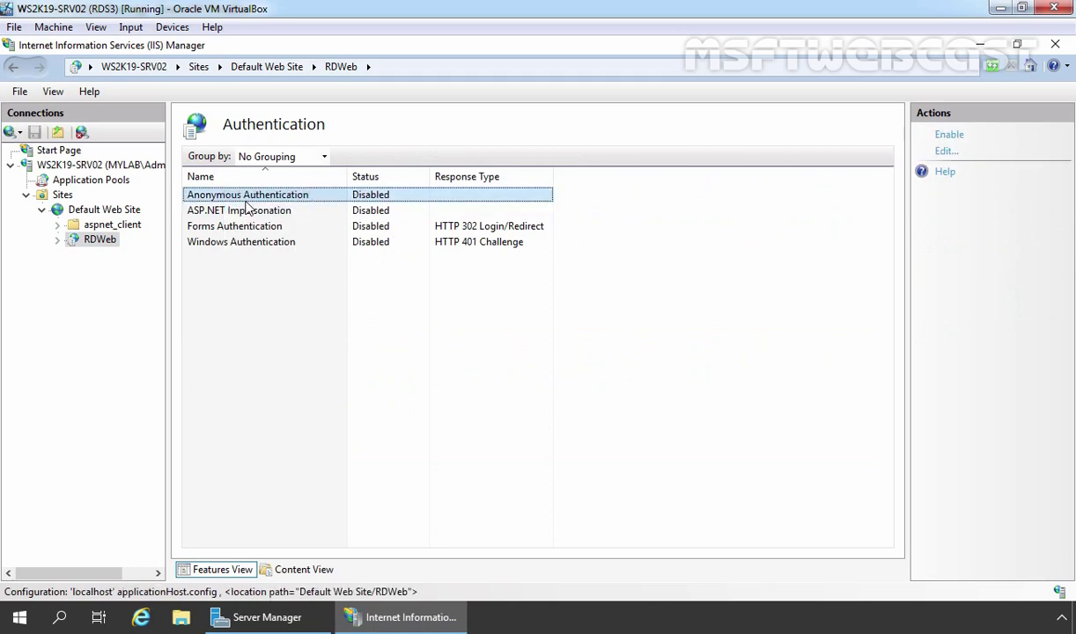
{"action": "left_click", "coordinate": [214, 246]}
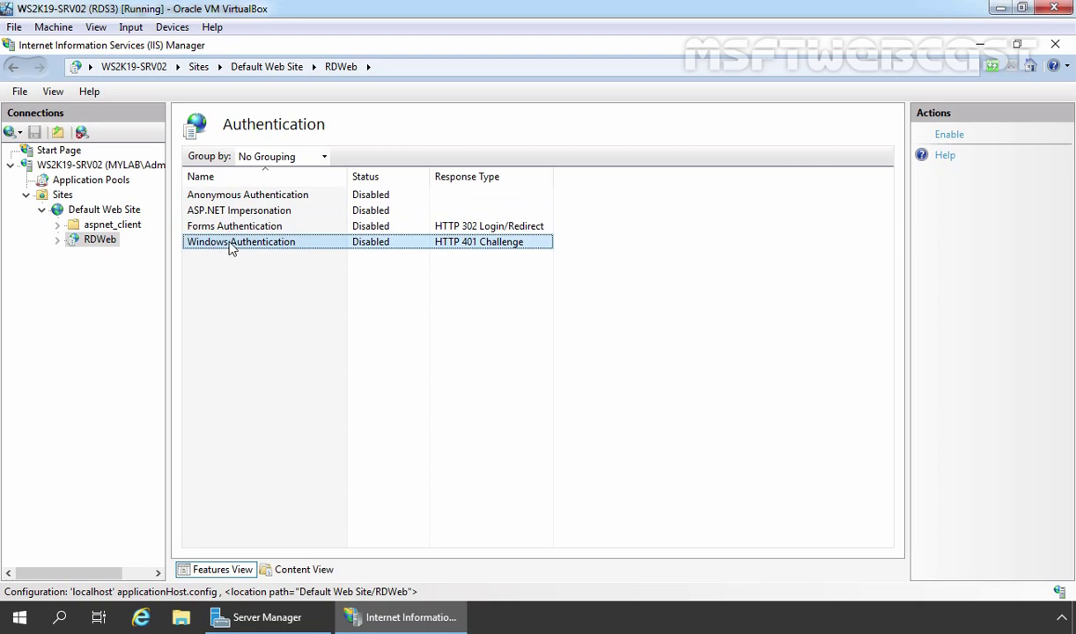
{"action": "right_click", "coordinate": [230, 249]}
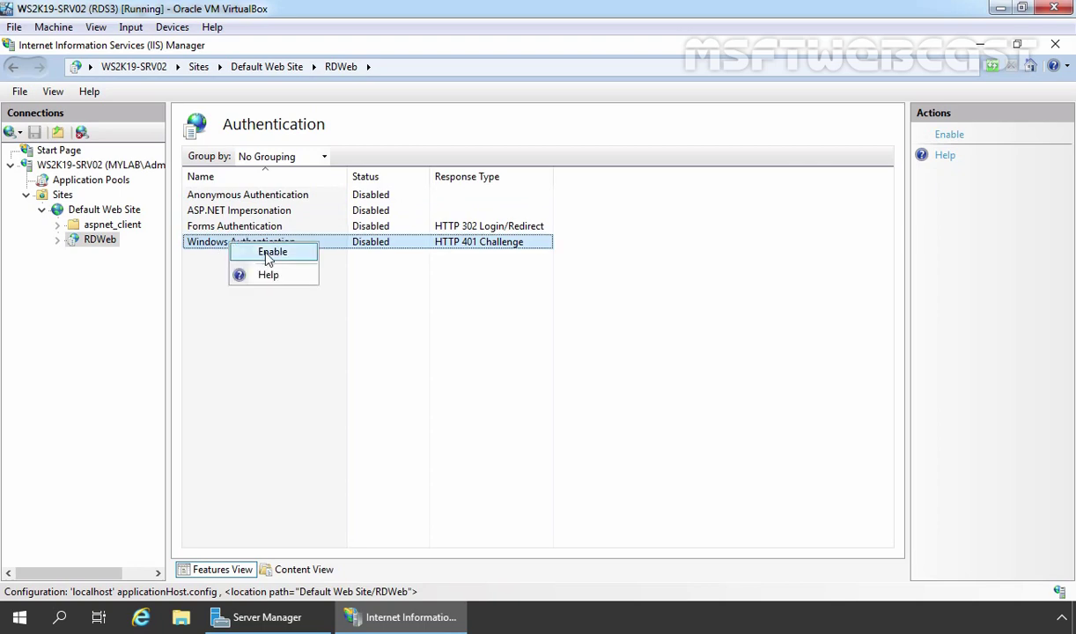
{"action": "left_click", "coordinate": [268, 255]}
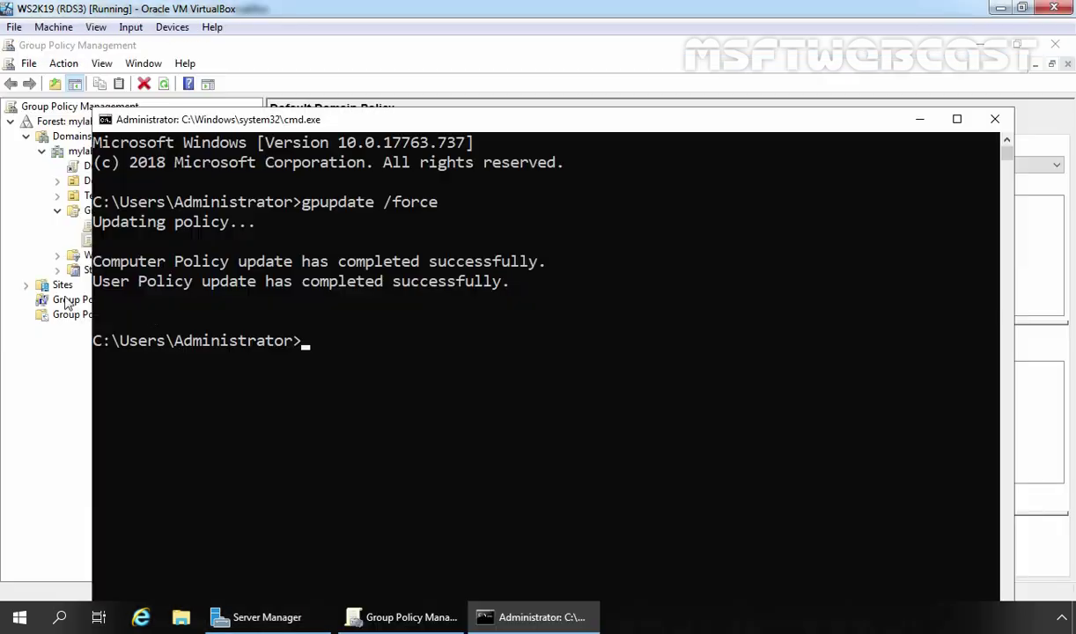
Check the domain controller's local server properties in Server Manager and return to Group Policy Management
{"action": "left_click", "coordinate": [53, 443]}
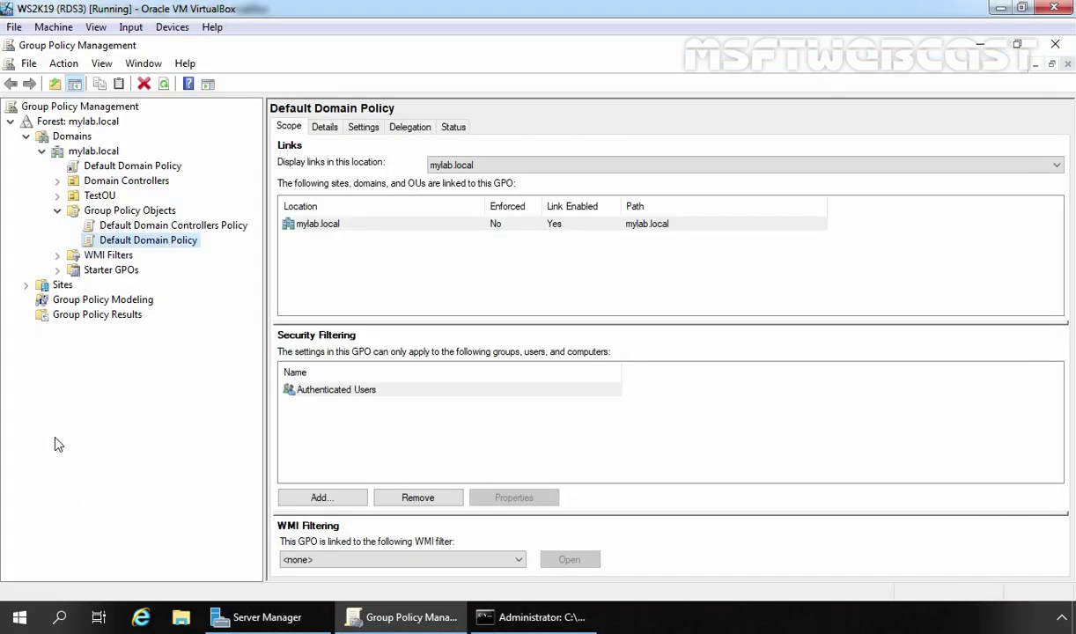
{"action": "left_click", "coordinate": [264, 616]}
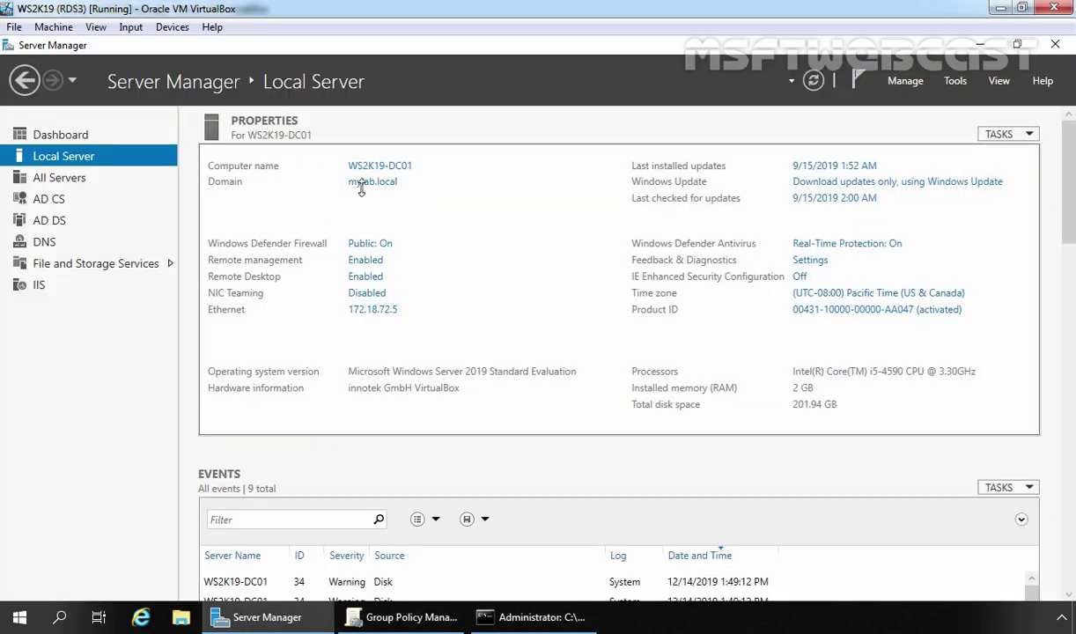
{"action": "left_click", "coordinate": [410, 619]}
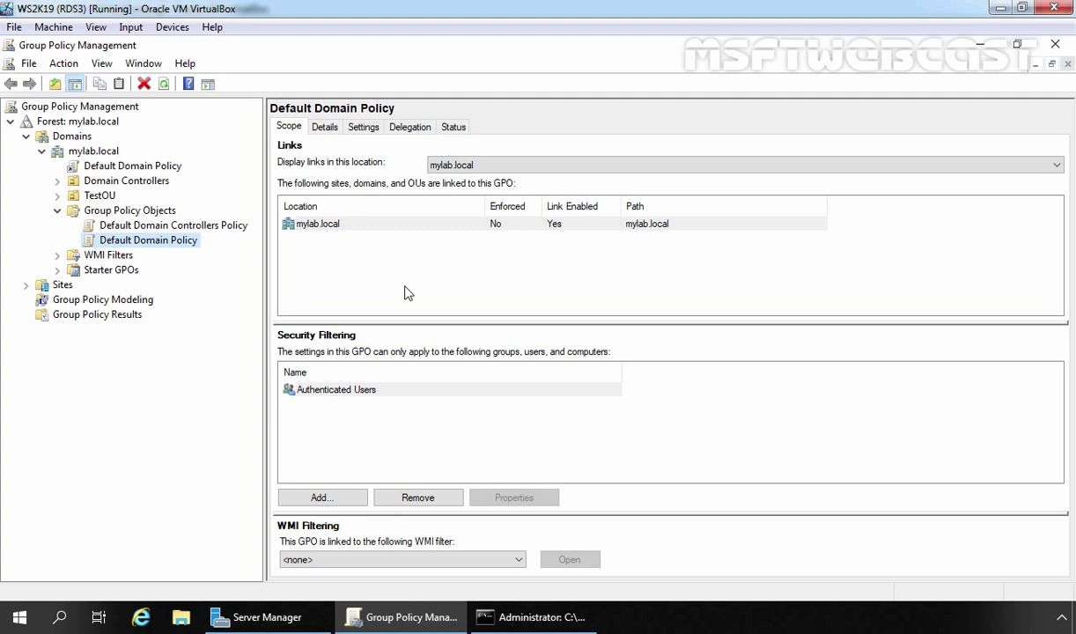
Open the Default Domain Policy for editing in a maximized Group Policy Management Editor
{"action": "right_click", "coordinate": [137, 243]}
{"action": "left_click", "coordinate": [178, 253]}
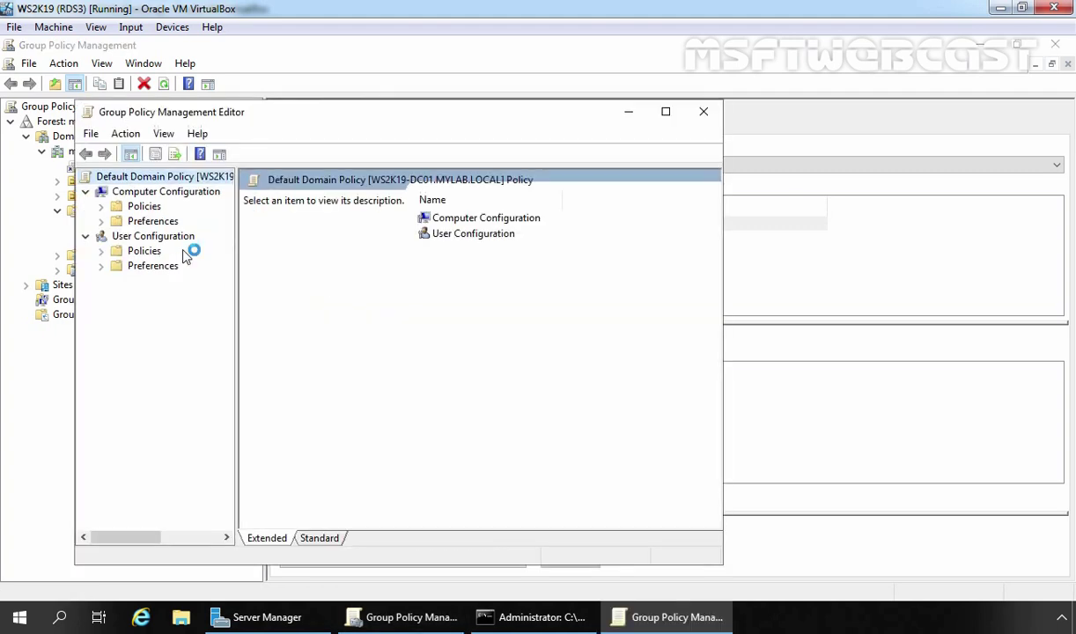
{"action": "left_click", "coordinate": [665, 111]}
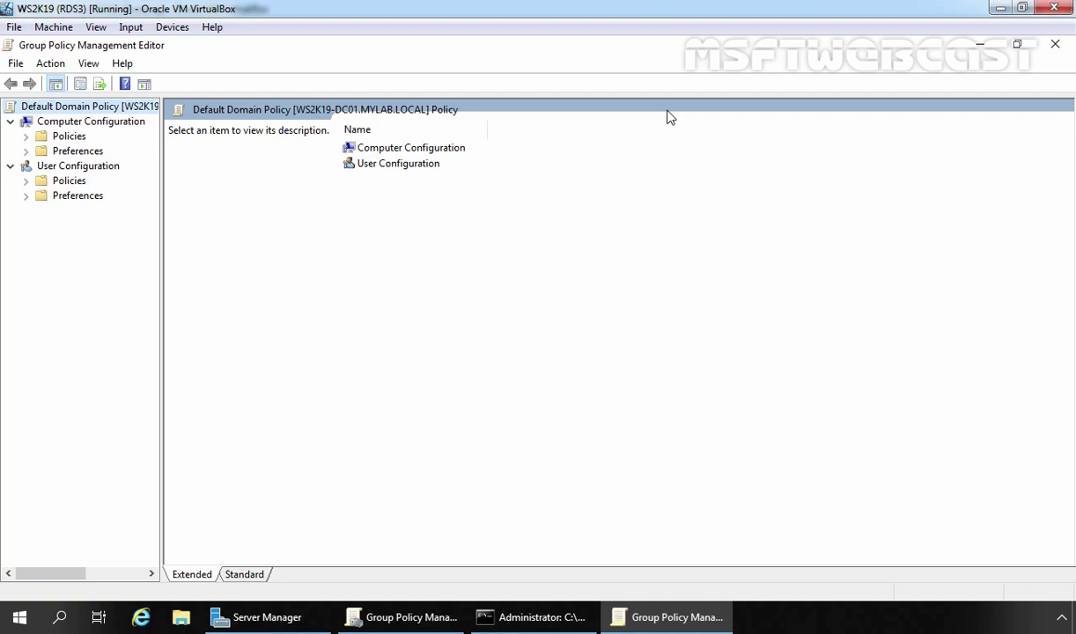
Show the Credentials Delegation settings under Computer Configuration, Policies, Administrative Templates, System
{"action": "left_click", "coordinate": [58, 124]}
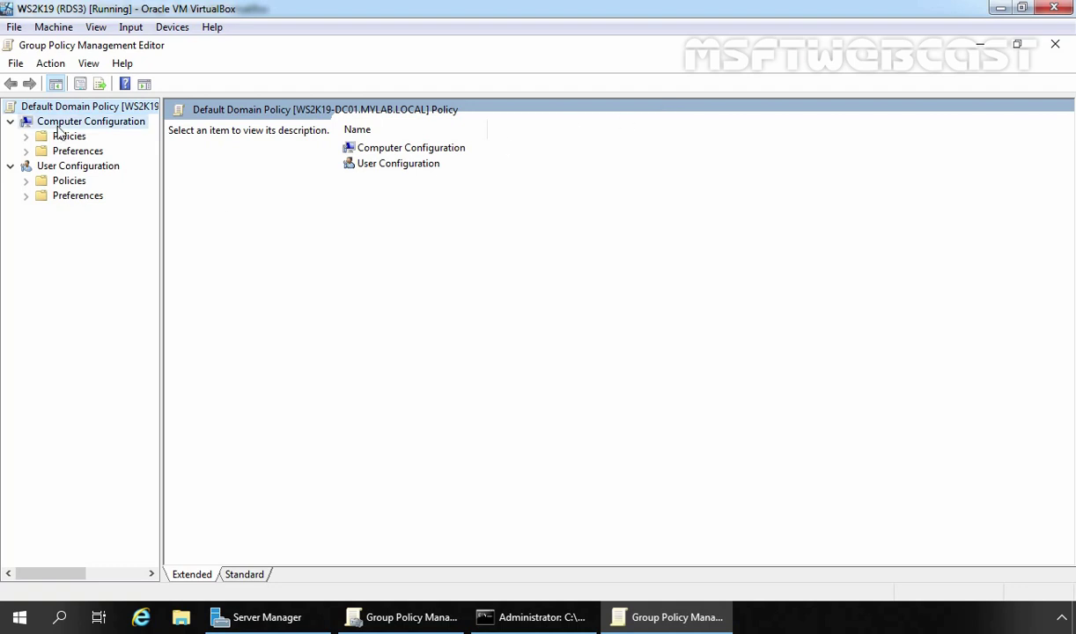
{"action": "double_click", "coordinate": [69, 137]}
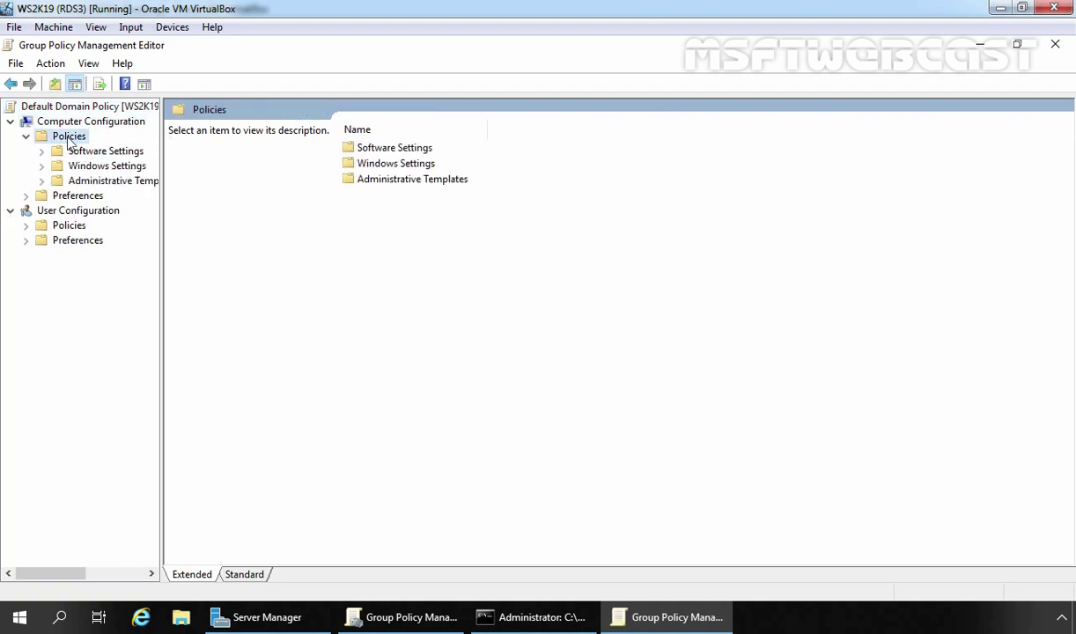
{"action": "left_click", "coordinate": [88, 181]}
{"action": "left_click_drag", "start_coordinate": [157, 231], "coordinate": [357, 235]}
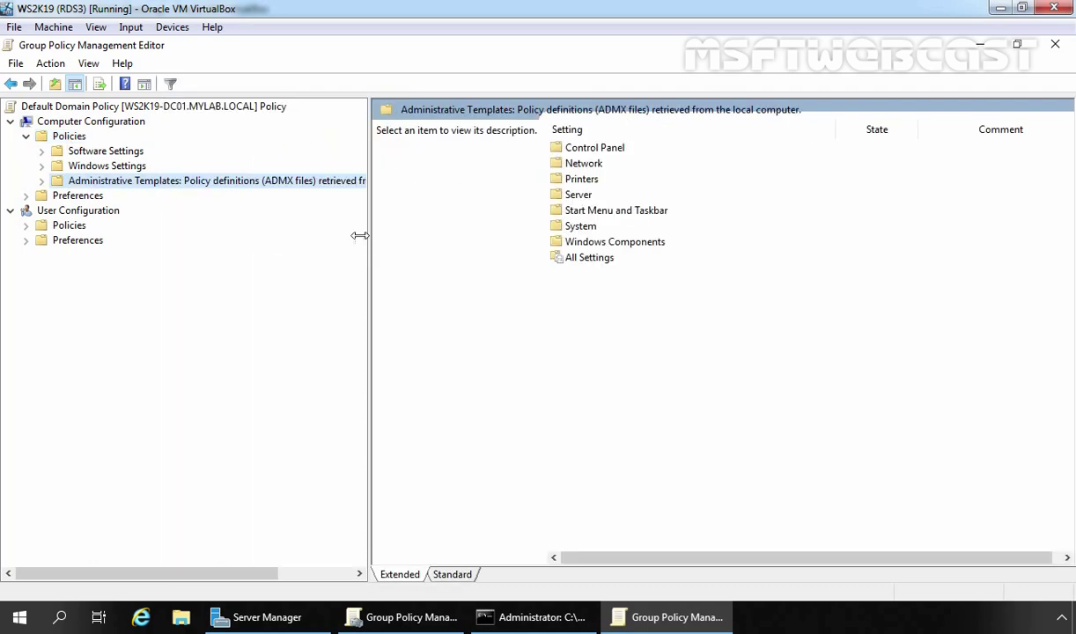
{"action": "left_click", "coordinate": [42, 181]}
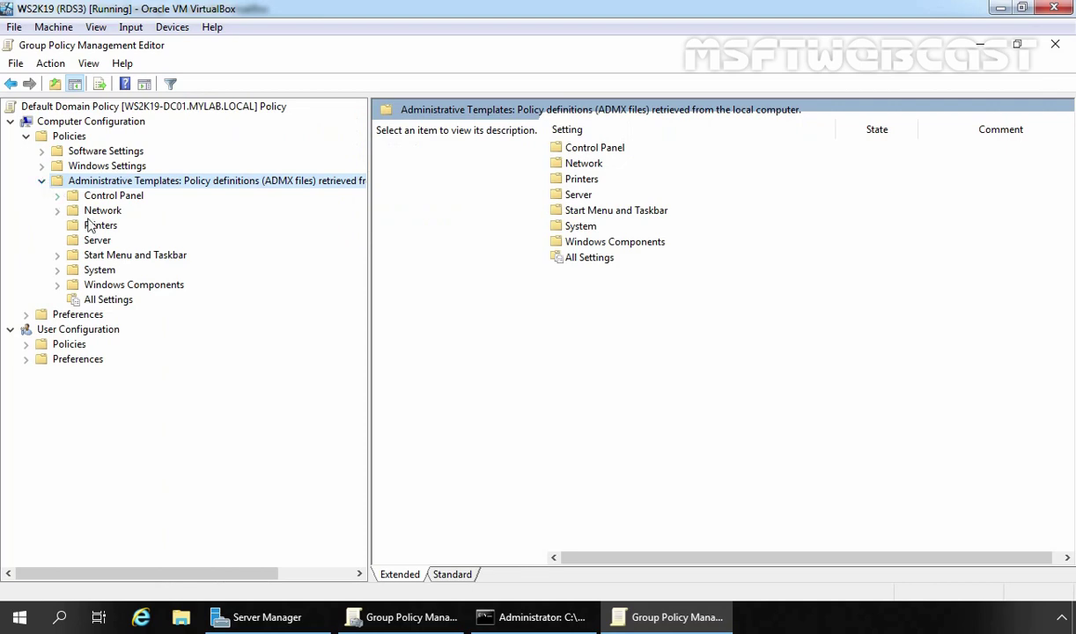
{"action": "double_click", "coordinate": [99, 270]}
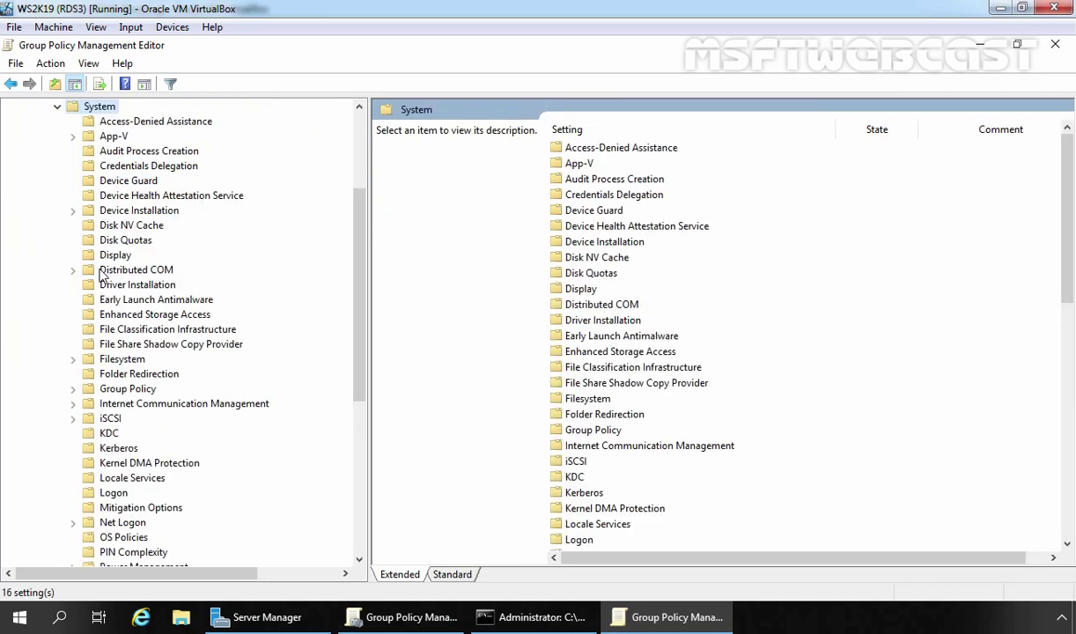
{"action": "left_click", "coordinate": [136, 168]}
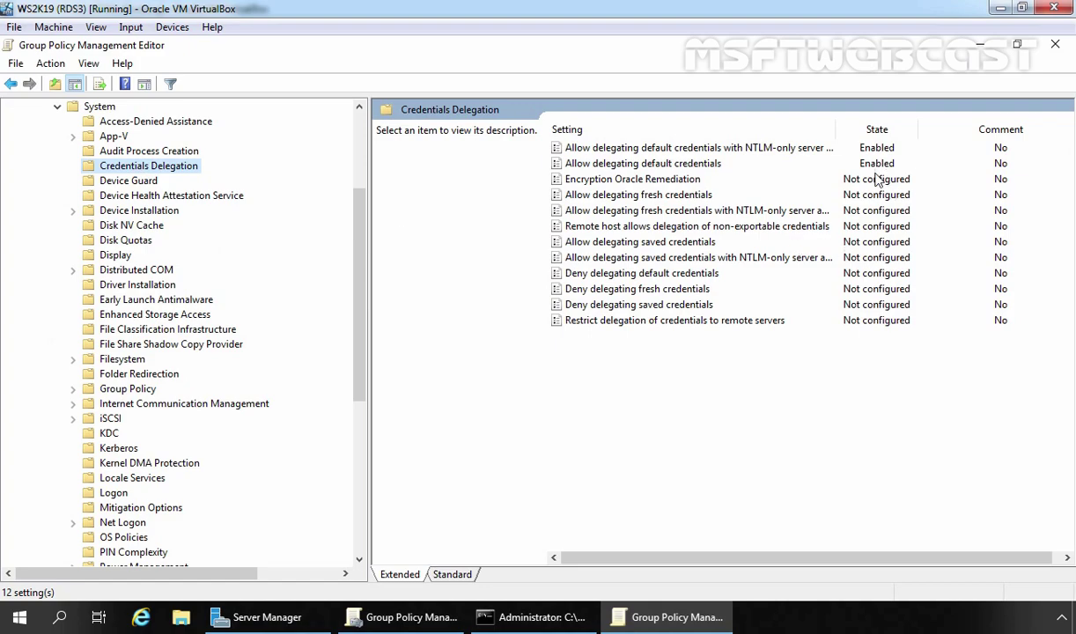
Review the state and server list of the "Allow delegating default credentials with NTLM-only server authentication" policy and close it
{"action": "left_click", "coordinate": [609, 148]}
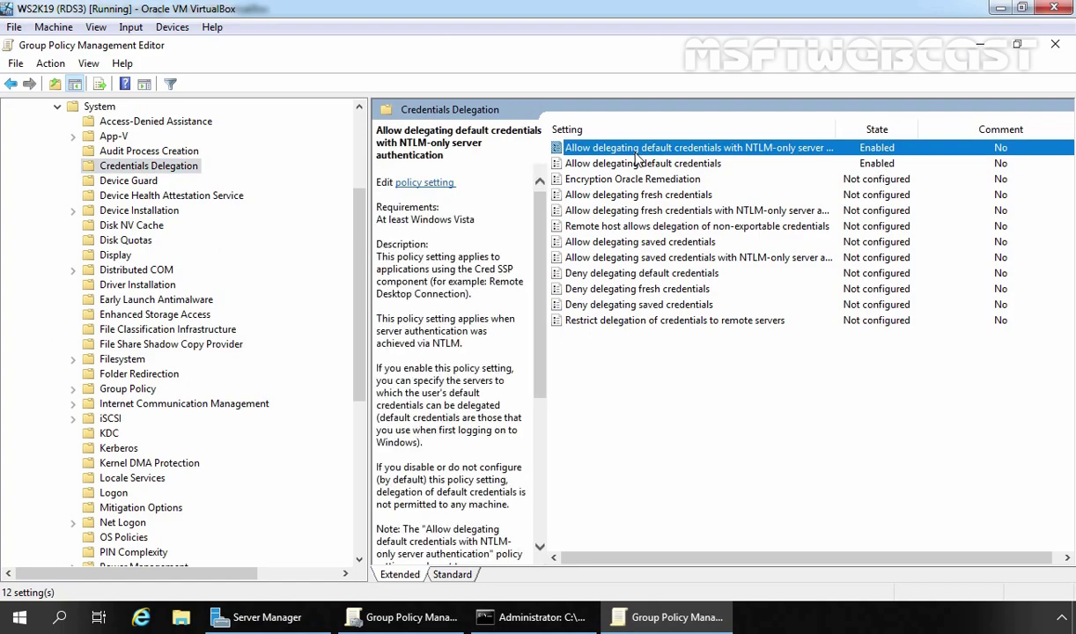
{"action": "double_click", "coordinate": [635, 151]}
{"action": "left_click", "coordinate": [641, 113]}
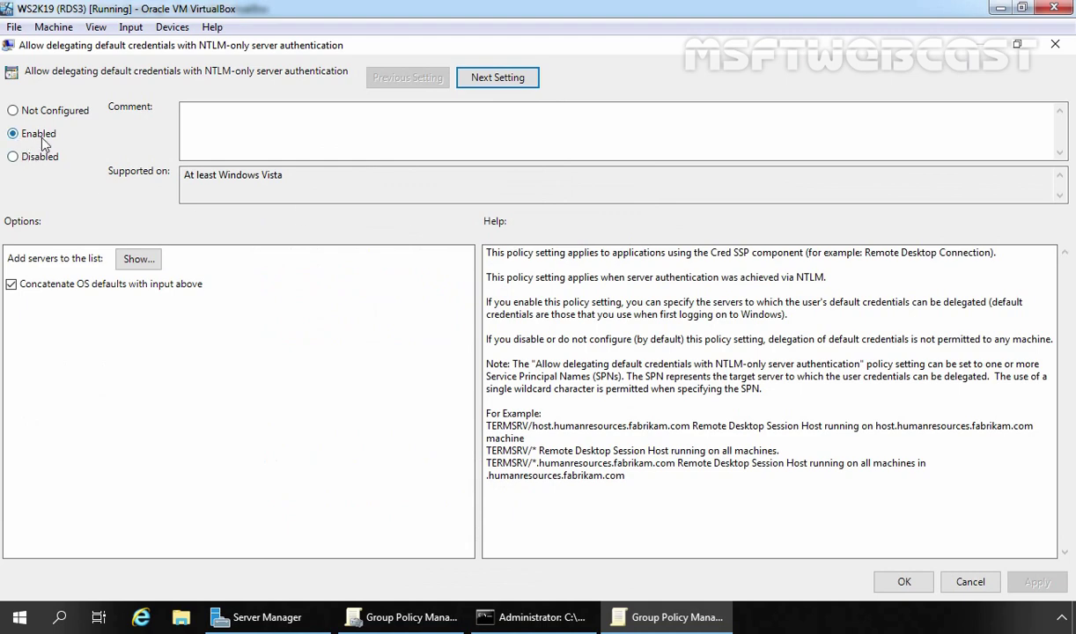
{"action": "left_click", "coordinate": [138, 261]}
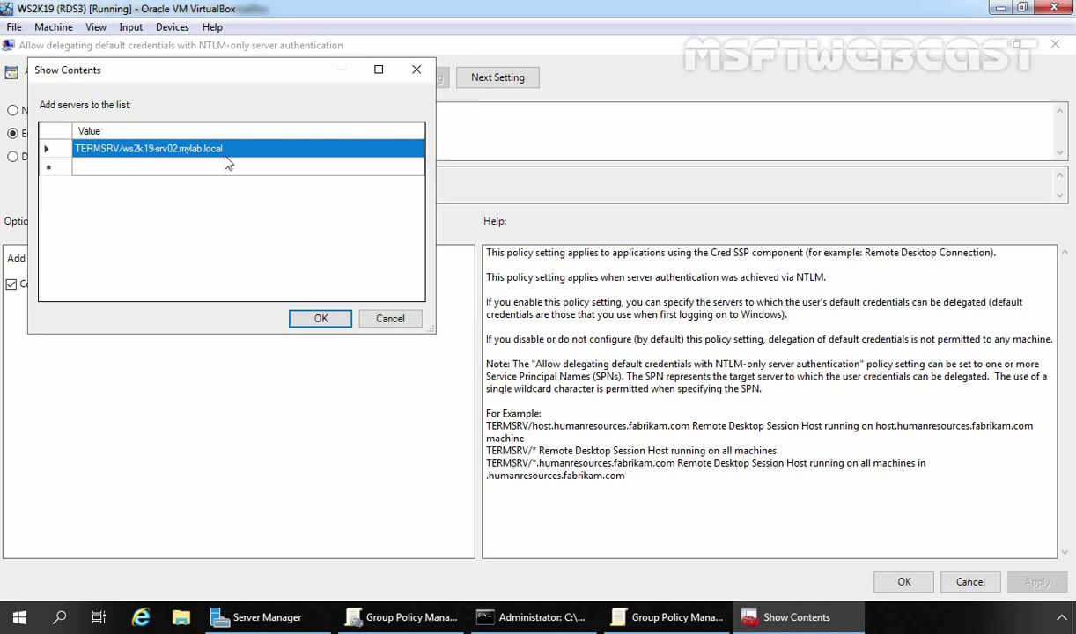
{"action": "left_click", "coordinate": [321, 316]}
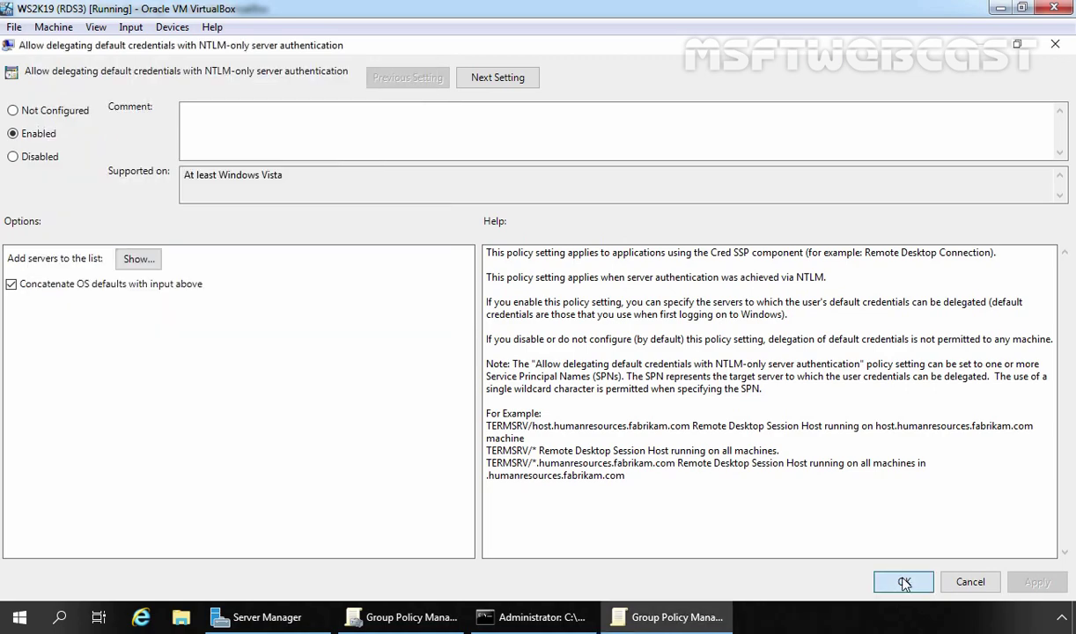
{"action": "left_click", "coordinate": [904, 583]}
Review the state and server list of the "Allow delegating default credentials" policy and close it
{"action": "double_click", "coordinate": [563, 161]}
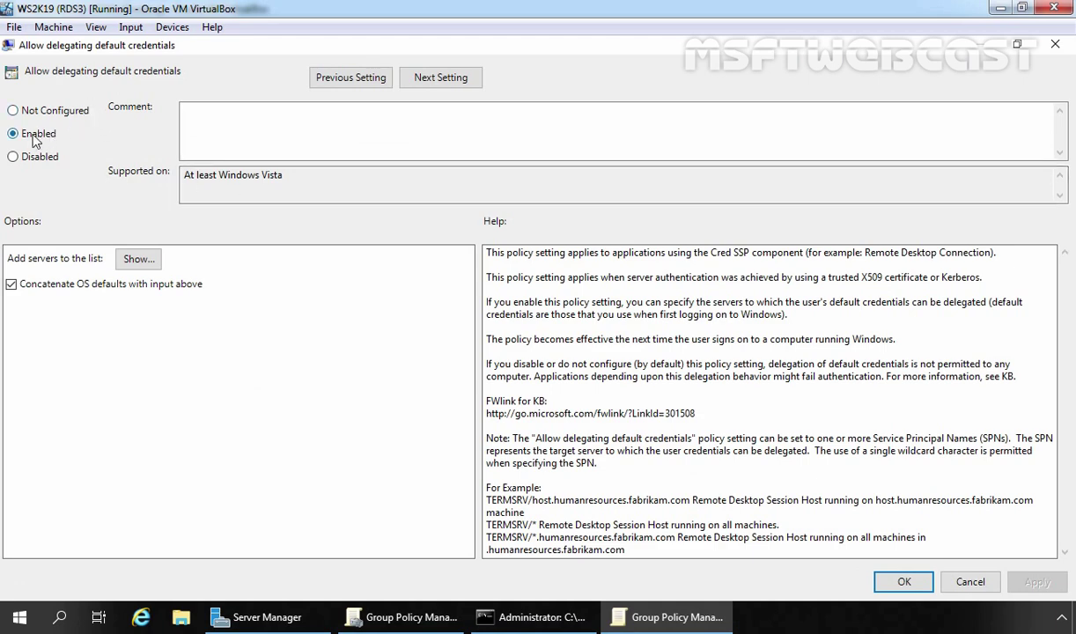
{"action": "left_click", "coordinate": [135, 257]}
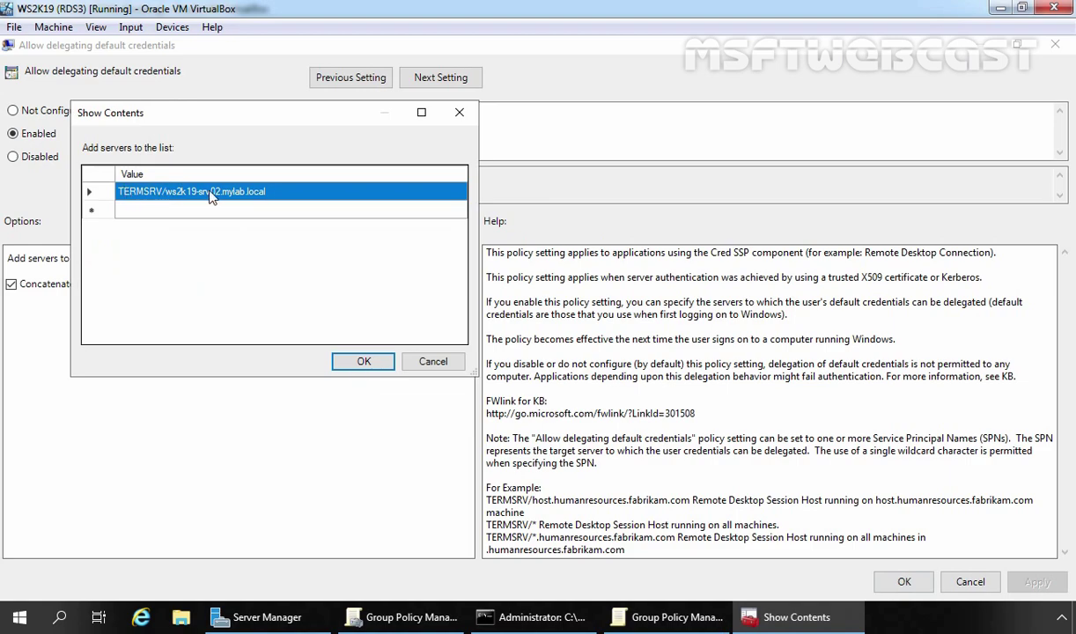
{"action": "left_click", "coordinate": [361, 365]}
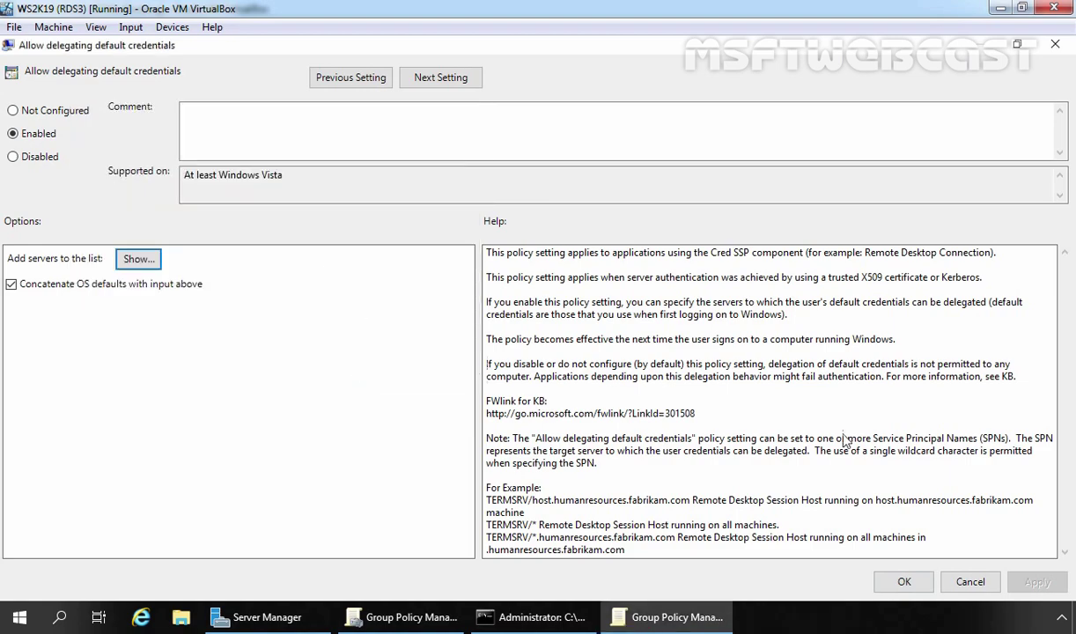
{"action": "left_click", "coordinate": [906, 582]}
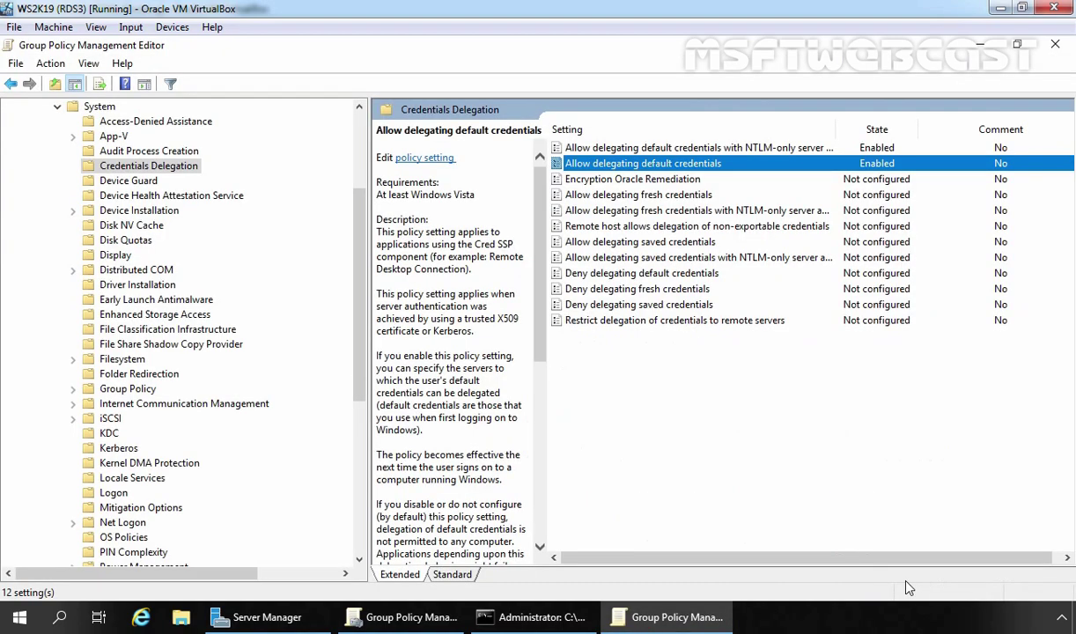
Show the Remote Desktop Connection Client settings under Administrative Templates, Windows Components, Remote Desktop Services
{"action": "left_click", "coordinate": [57, 106]}
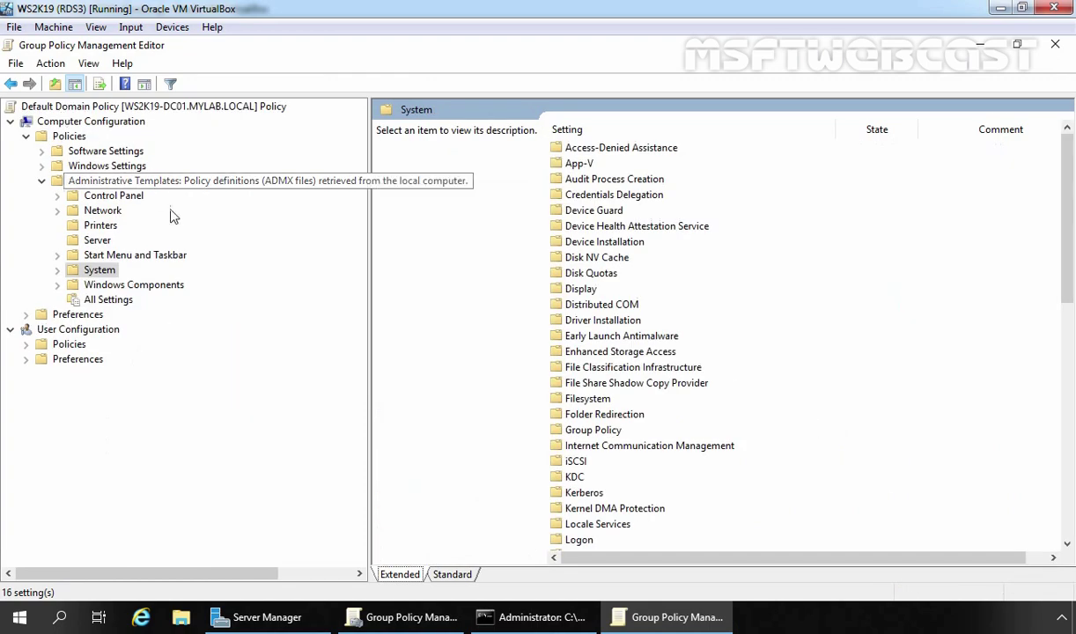
{"action": "double_click", "coordinate": [124, 285]}
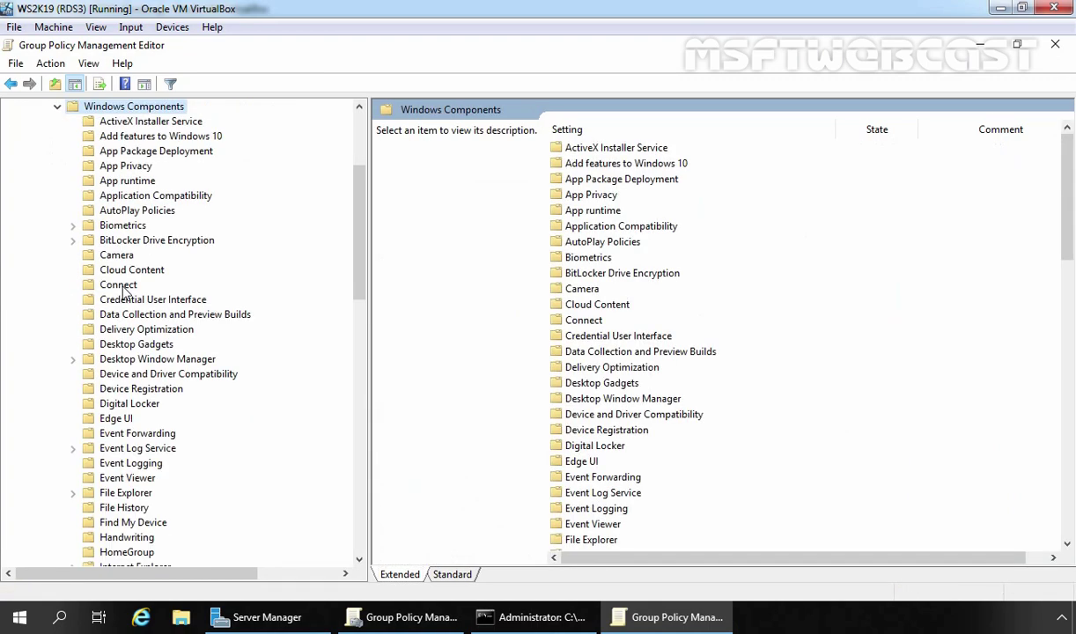
{"action": "scroll", "coordinate": [124, 291], "scroll_direction": "down", "scroll_amount": 9}
{"action": "scroll", "coordinate": [124, 291], "scroll_direction": "down", "scroll_amount": 3}
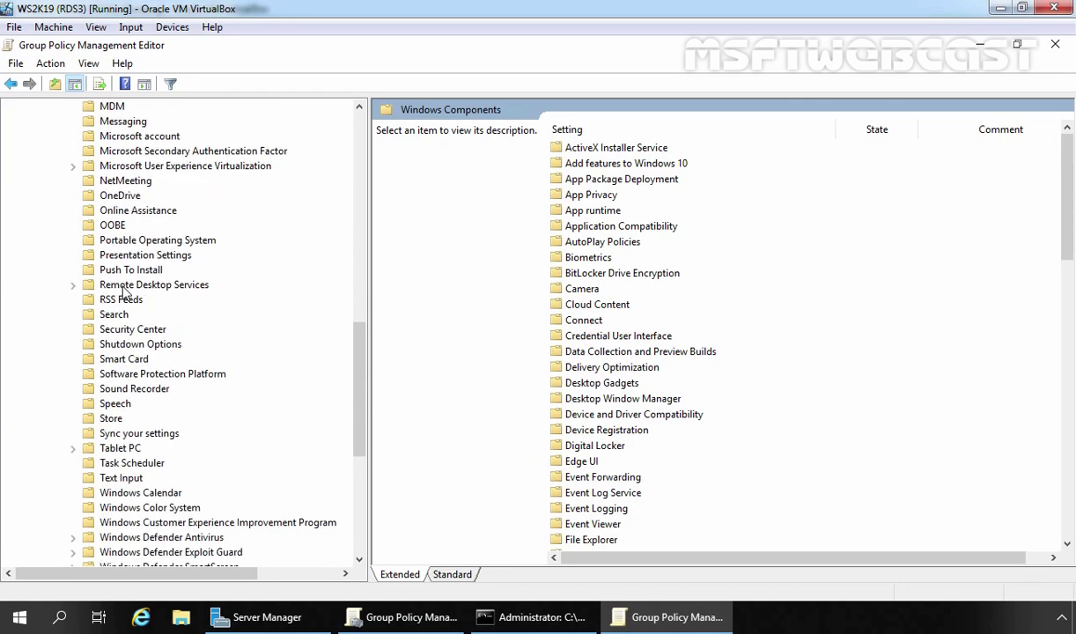
{"action": "double_click", "coordinate": [154, 285]}
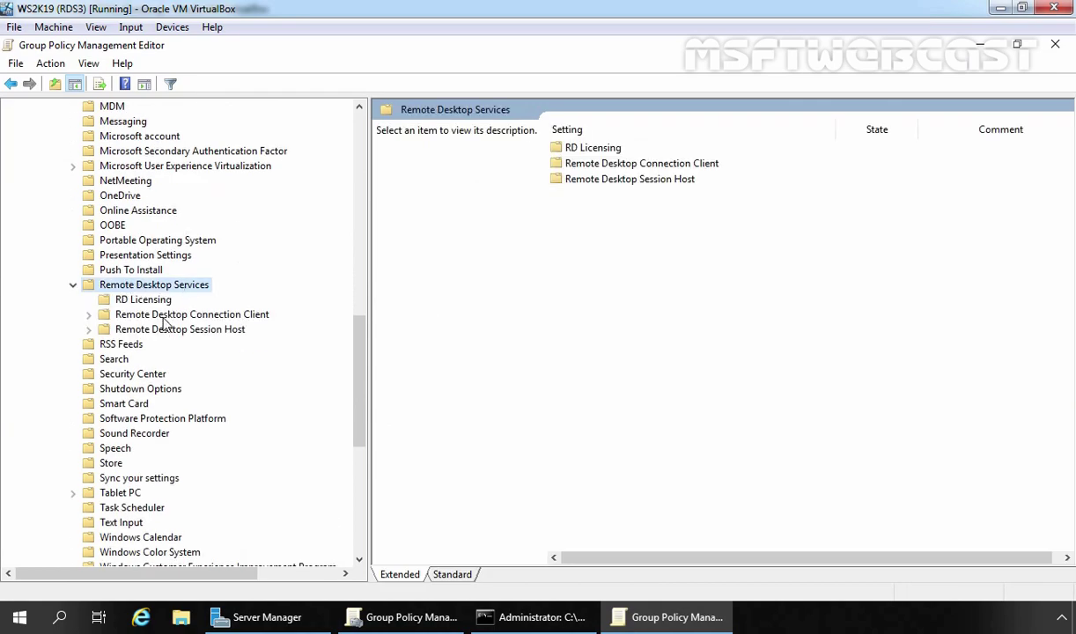
{"action": "left_click", "coordinate": [163, 317]}
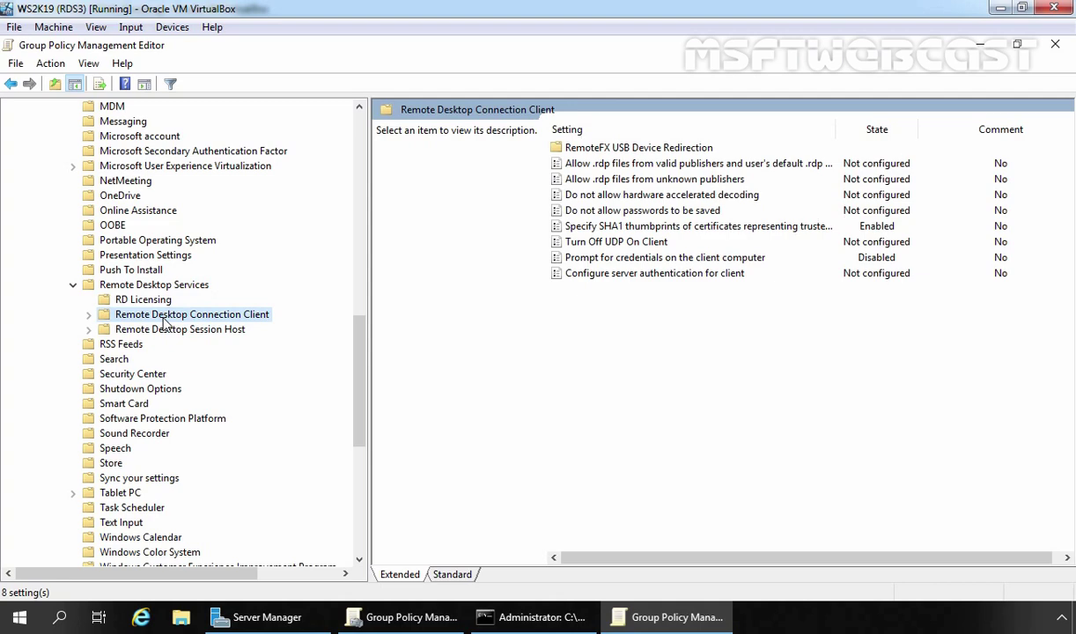
Review the state of the "Prompt for credentials on the client computer" policy and close it
{"action": "left_click", "coordinate": [587, 257]}
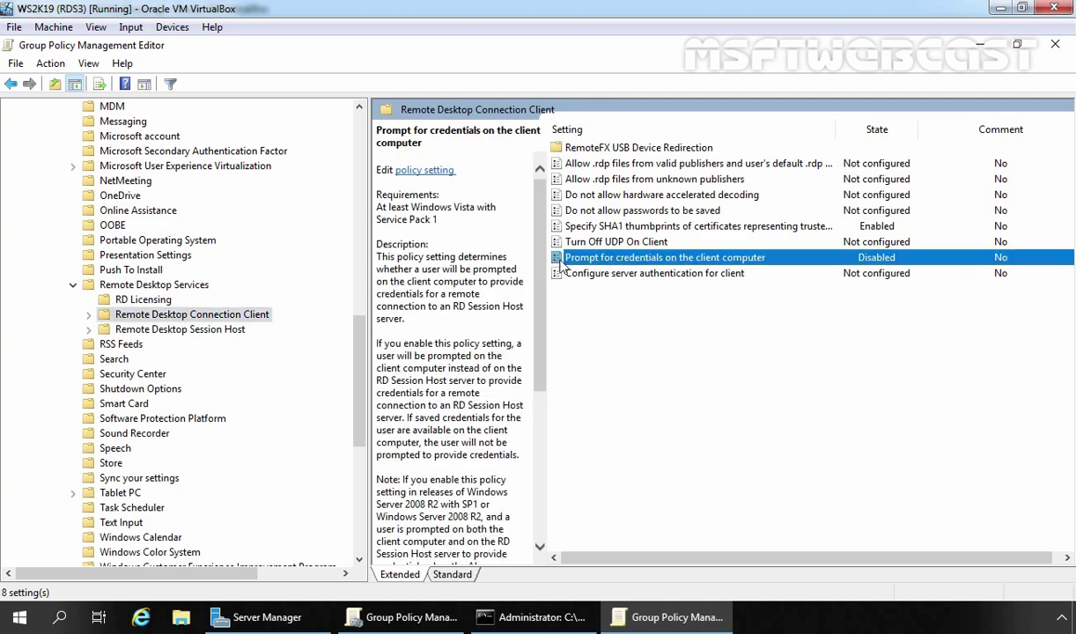
{"action": "double_click", "coordinate": [625, 257]}
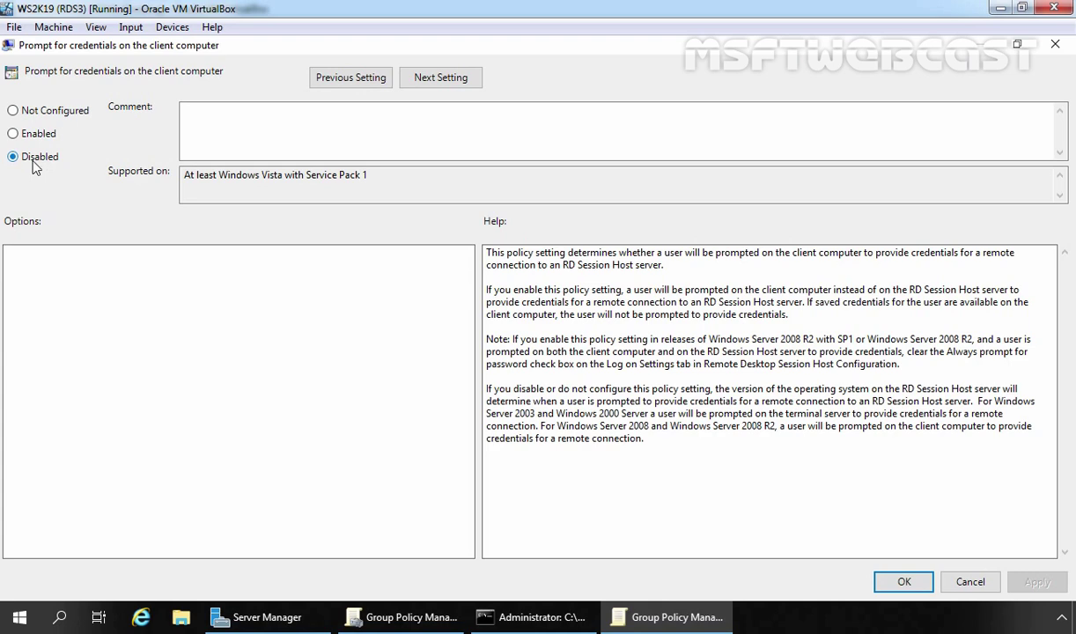
{"action": "left_click", "coordinate": [903, 581]}
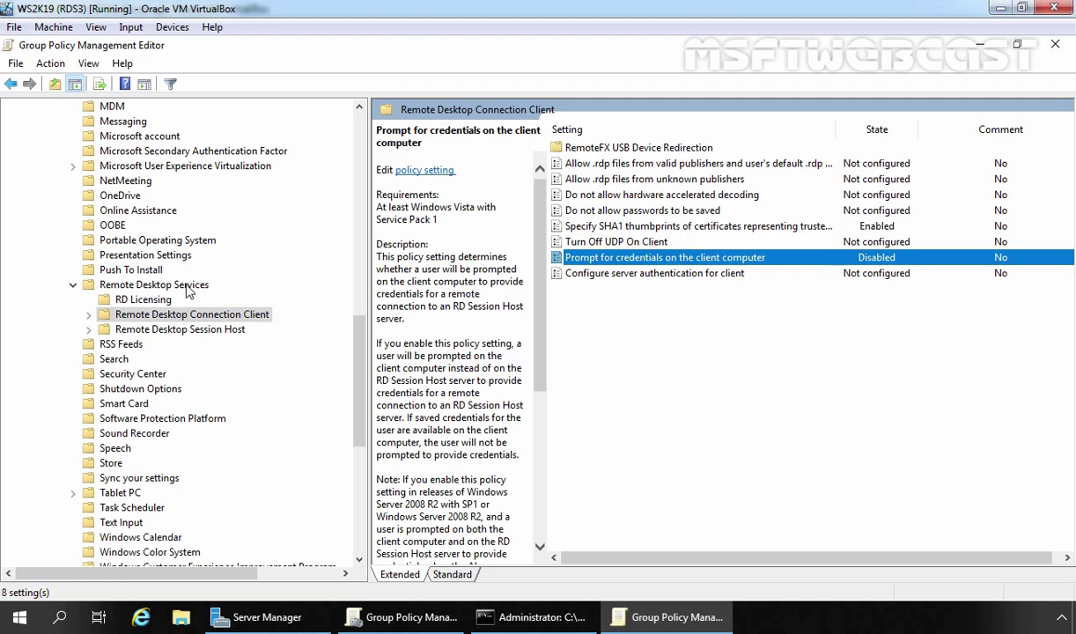
Show the Security Page settings under Windows Components, Internet Explorer, Internet Control Panel
{"action": "scroll", "coordinate": [185, 283], "scroll_direction": "up", "scroll_amount": 3}
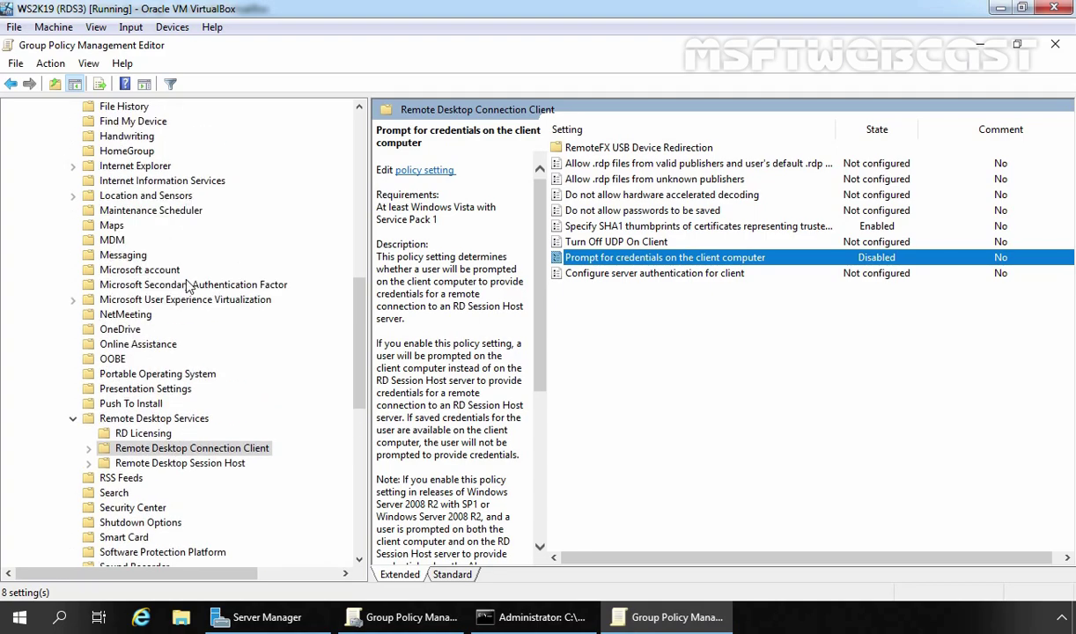
{"action": "double_click", "coordinate": [145, 167]}
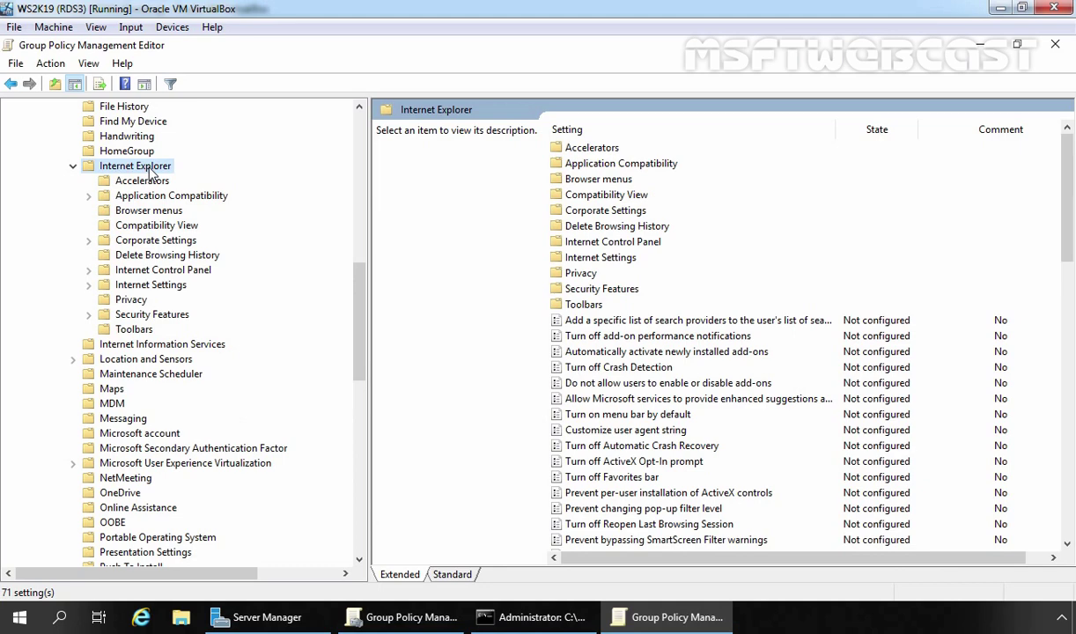
{"action": "left_click", "coordinate": [148, 270]}
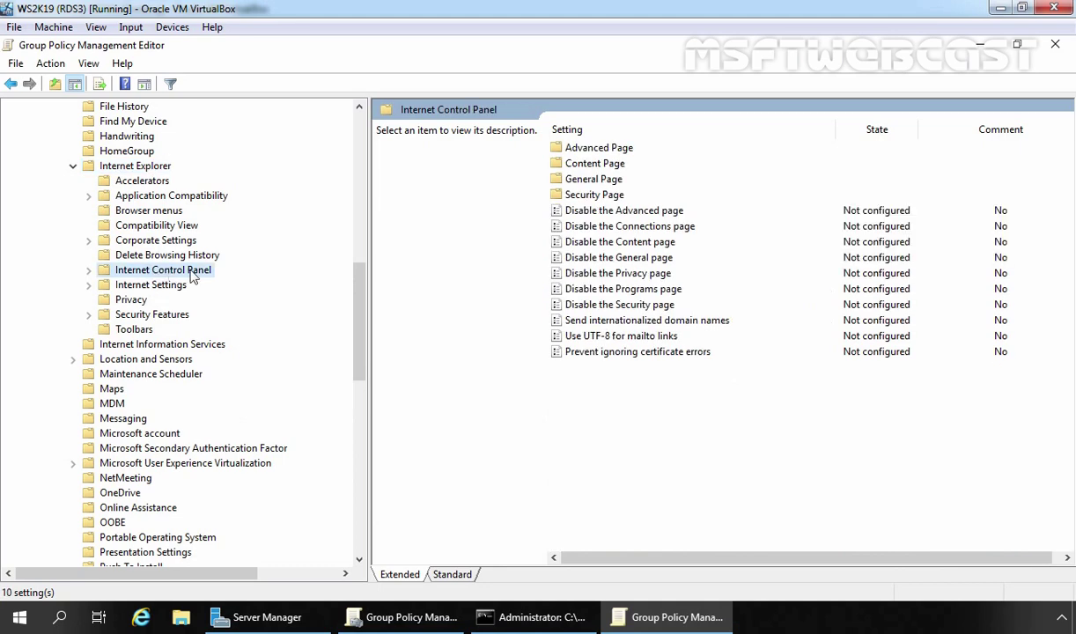
{"action": "left_click", "coordinate": [89, 272]}
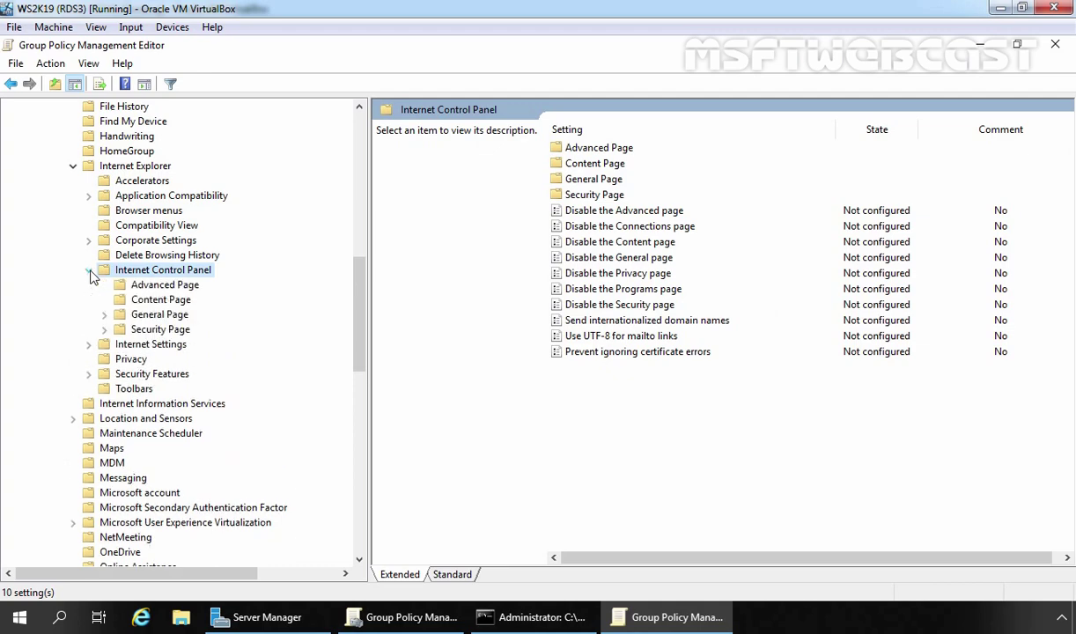
{"action": "left_click", "coordinate": [158, 330]}
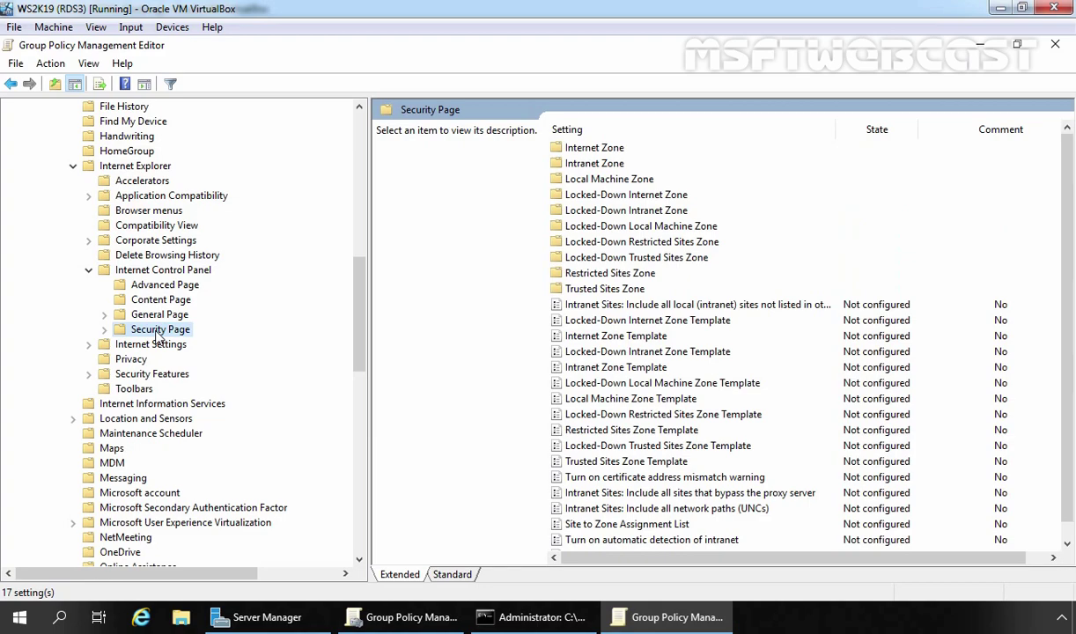
Enable the Site to Zone Assignment List policy and open its list of zone assignments
{"action": "left_click", "coordinate": [563, 524]}
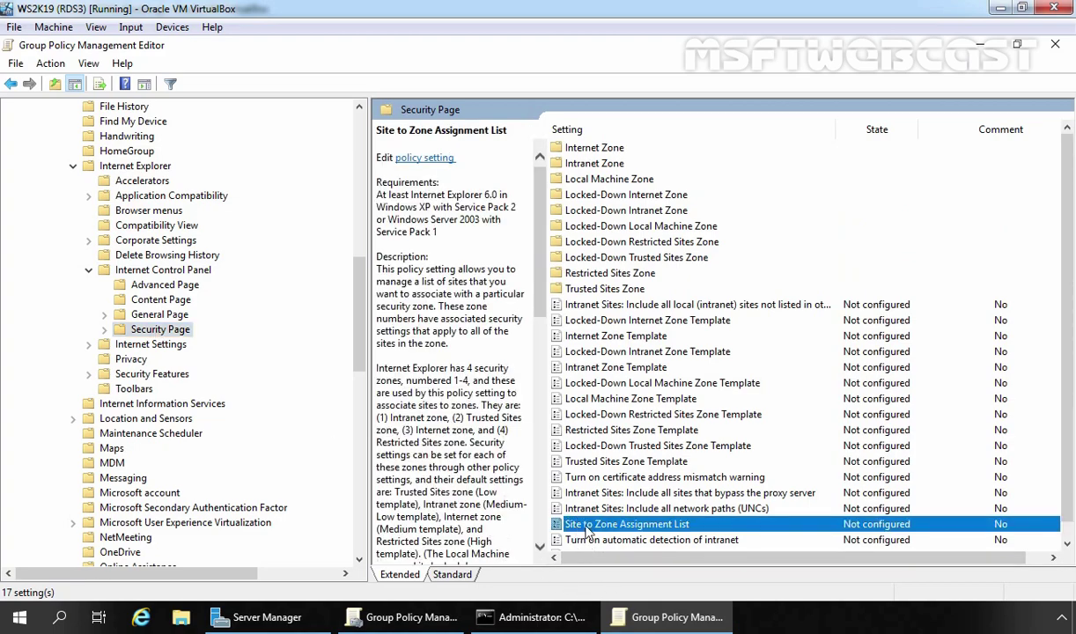
{"action": "double_click", "coordinate": [674, 525]}
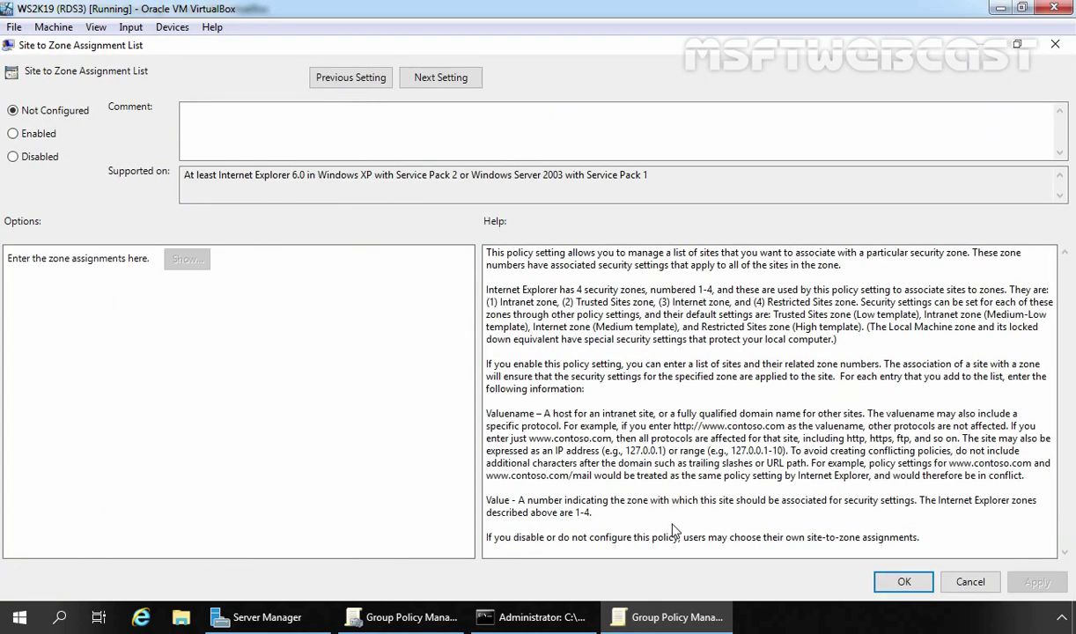
{"action": "left_click", "coordinate": [13, 134]}
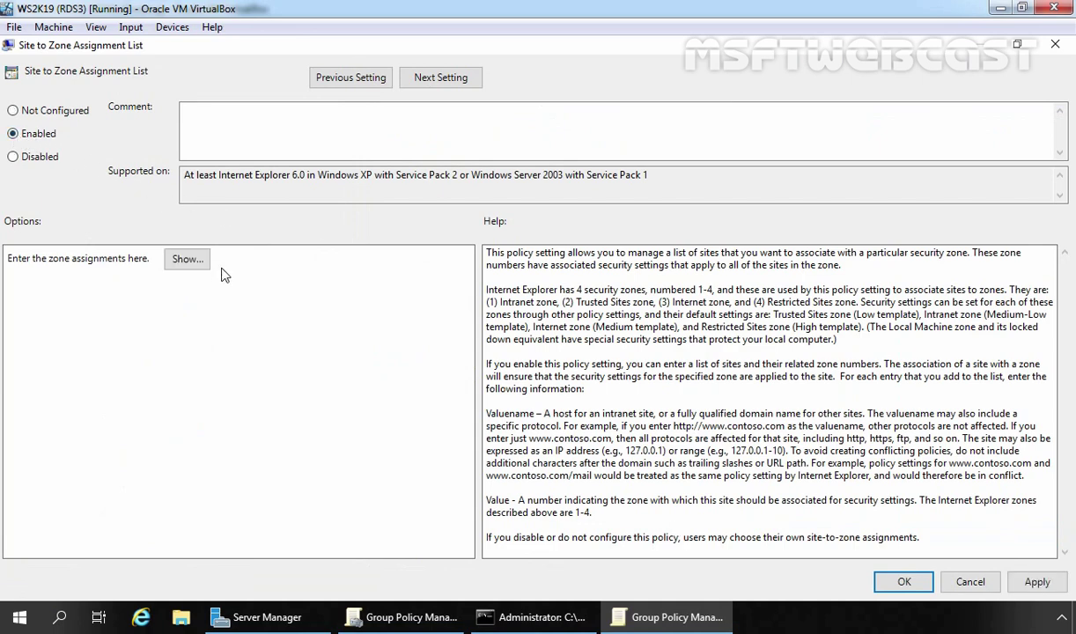
{"action": "left_click", "coordinate": [187, 260]}
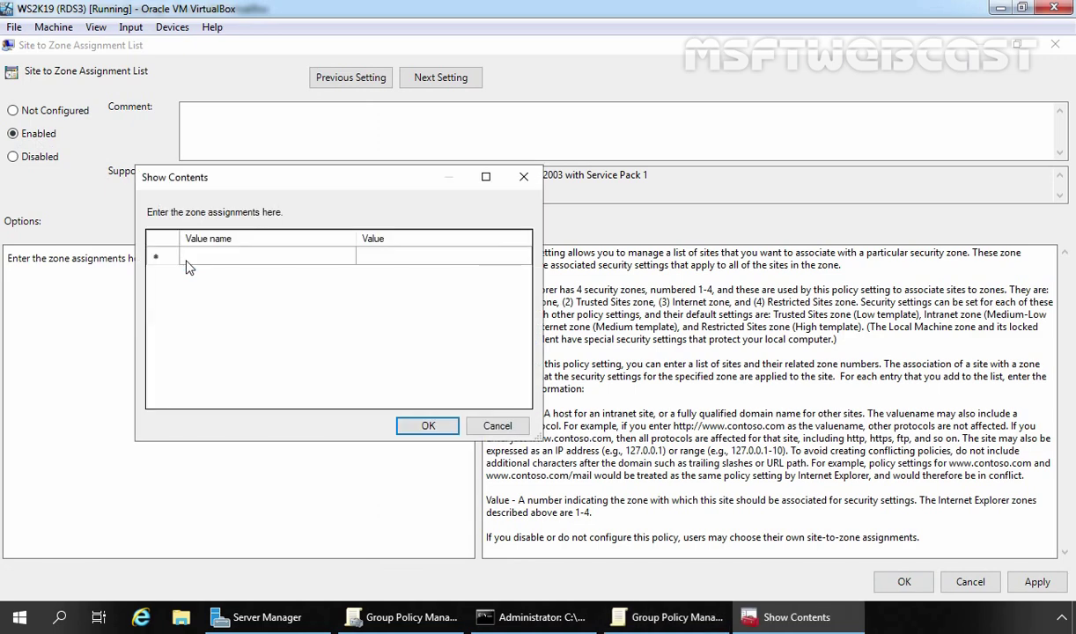
Assign ws2k19-srv02.mylab.local to zone 2 in the zone assignments, then apply and close the policy
{"action": "left_click", "coordinate": [220, 257]}
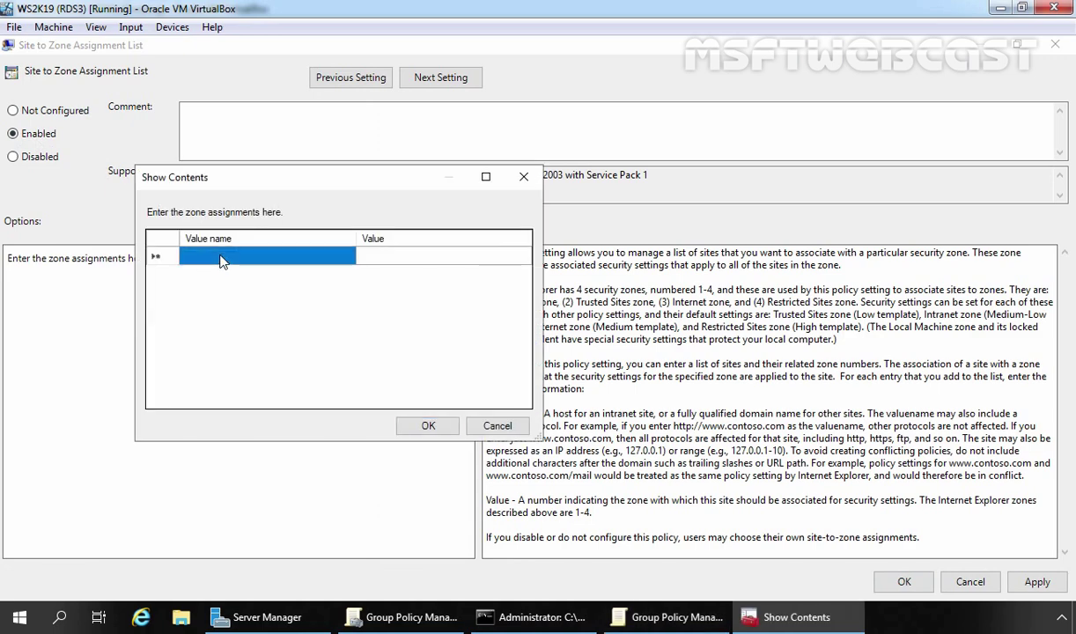
{"action": "left_click", "coordinate": [221, 257]}
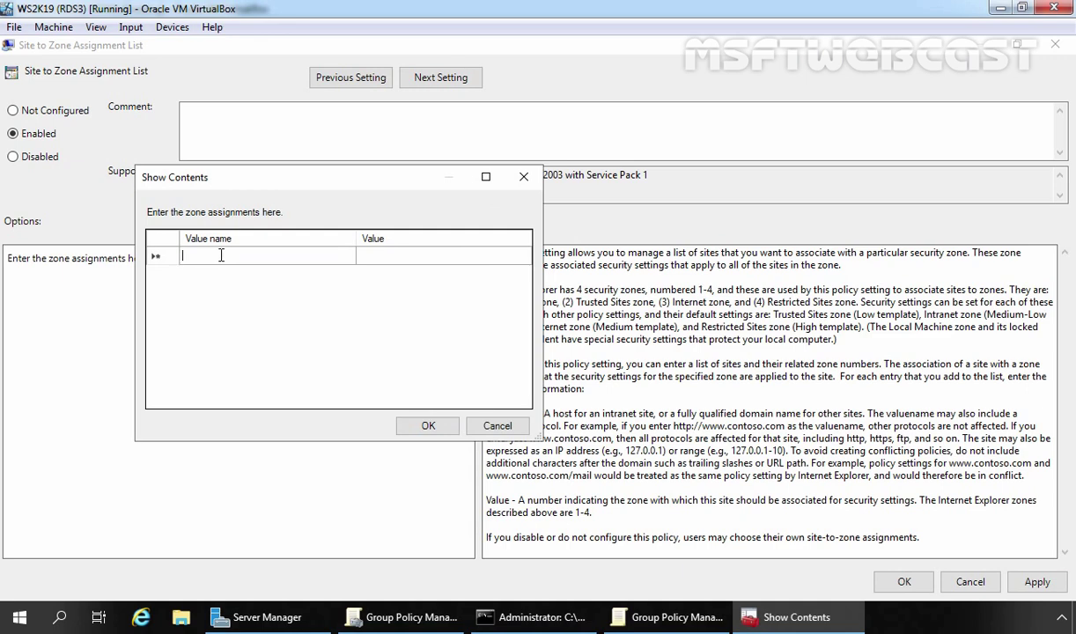
{"action": "type", "text": "ws2k19-srv02.mylab.local"}
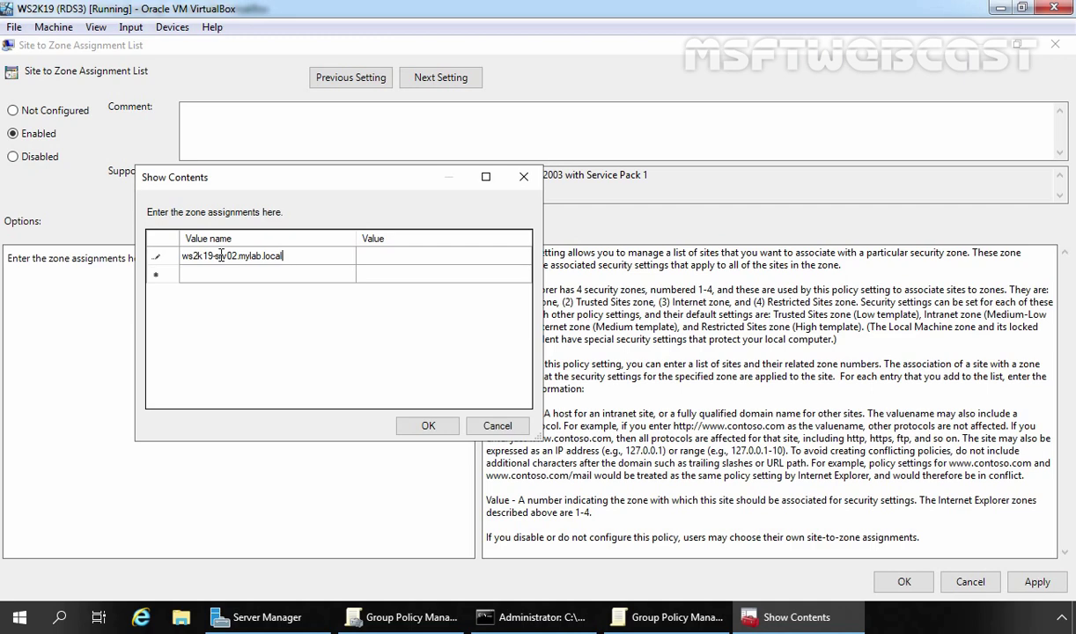
{"action": "left_click", "coordinate": [398, 258]}
{"action": "left_click", "coordinate": [397, 258]}
{"action": "type", "text": "2"}
{"action": "left_click", "coordinate": [427, 425]}
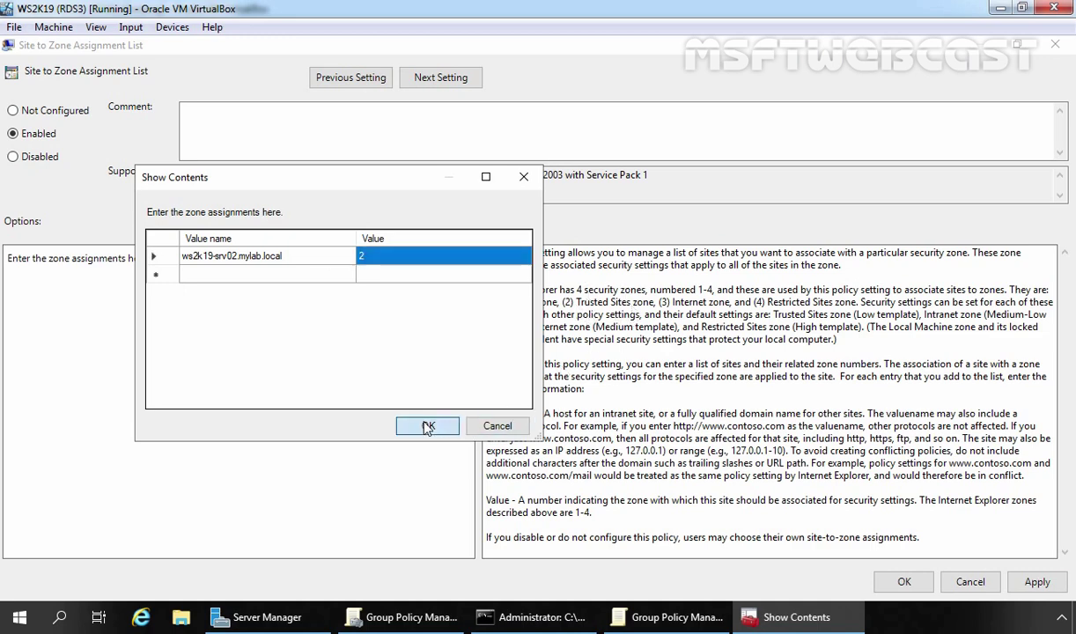
{"action": "left_click", "coordinate": [1037, 582]}
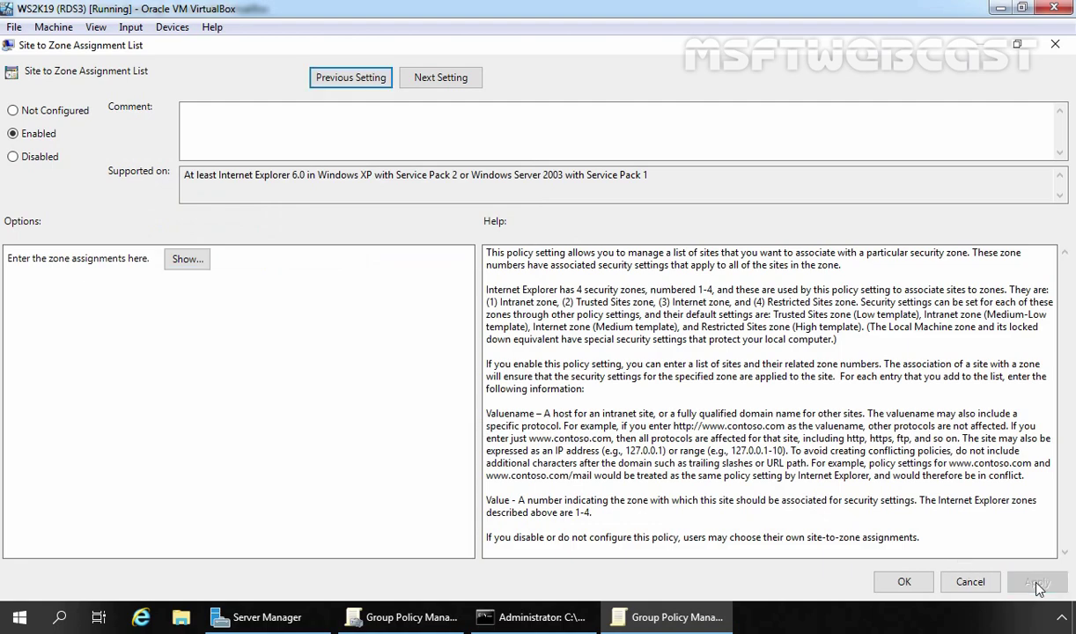
{"action": "left_click", "coordinate": [906, 583]}
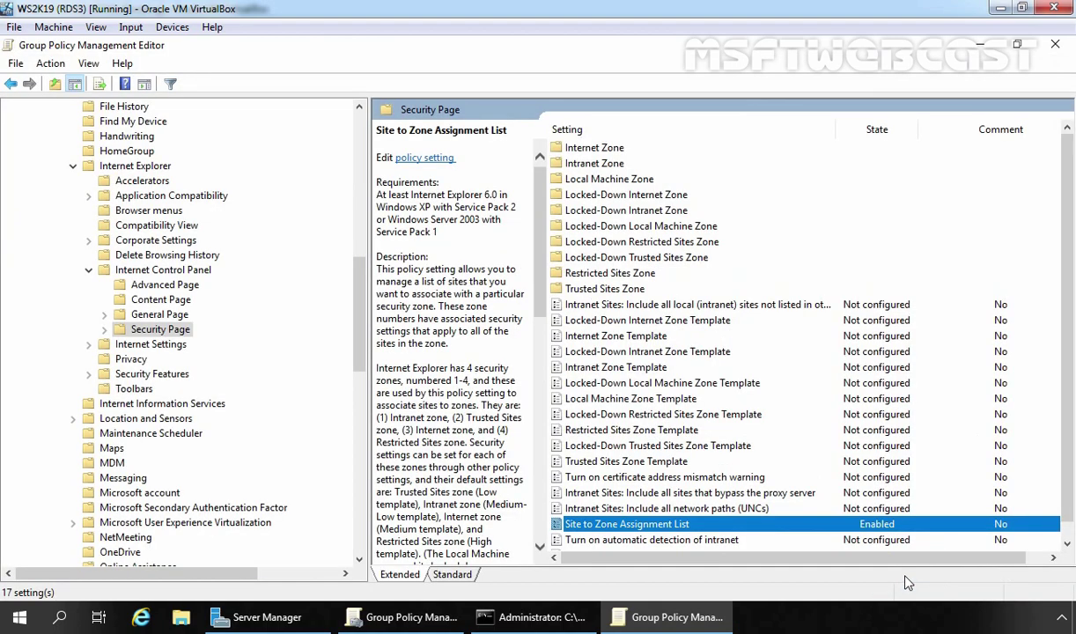
Enable the Trusted Sites Zone's Logon options policy with "Automatic logon with current username and password" and apply it
{"action": "left_click", "coordinate": [104, 331]}
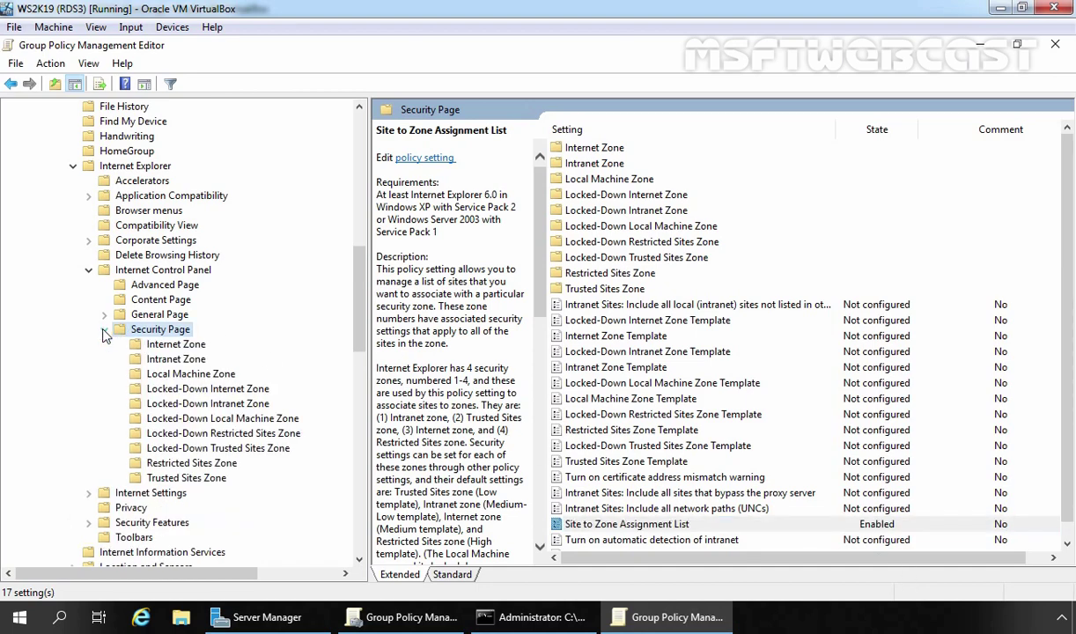
{"action": "left_click", "coordinate": [172, 479]}
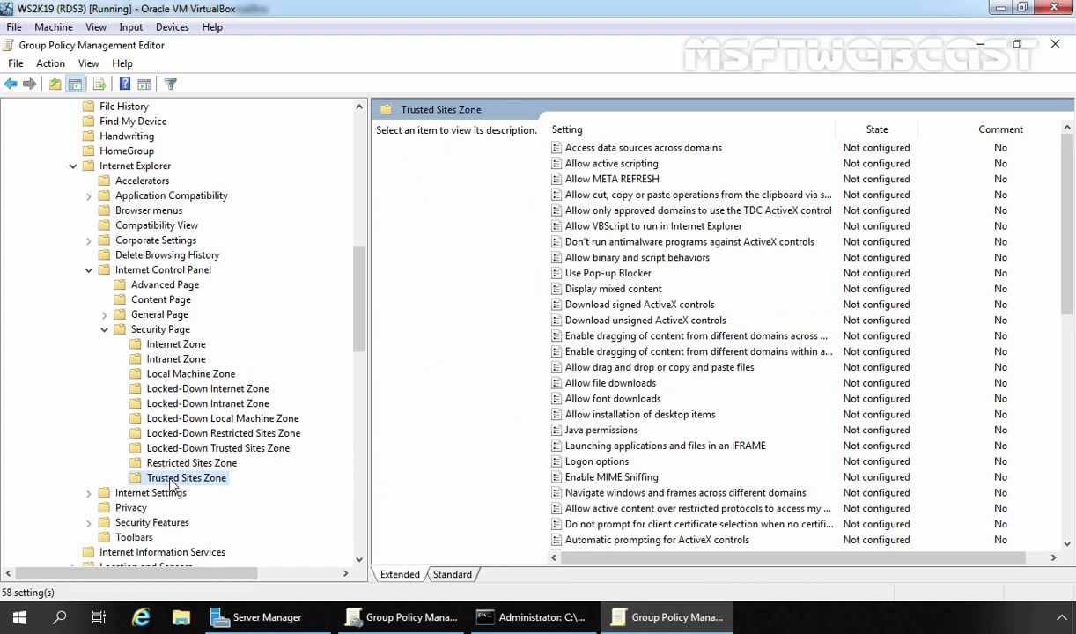
{"action": "double_click", "coordinate": [603, 463]}
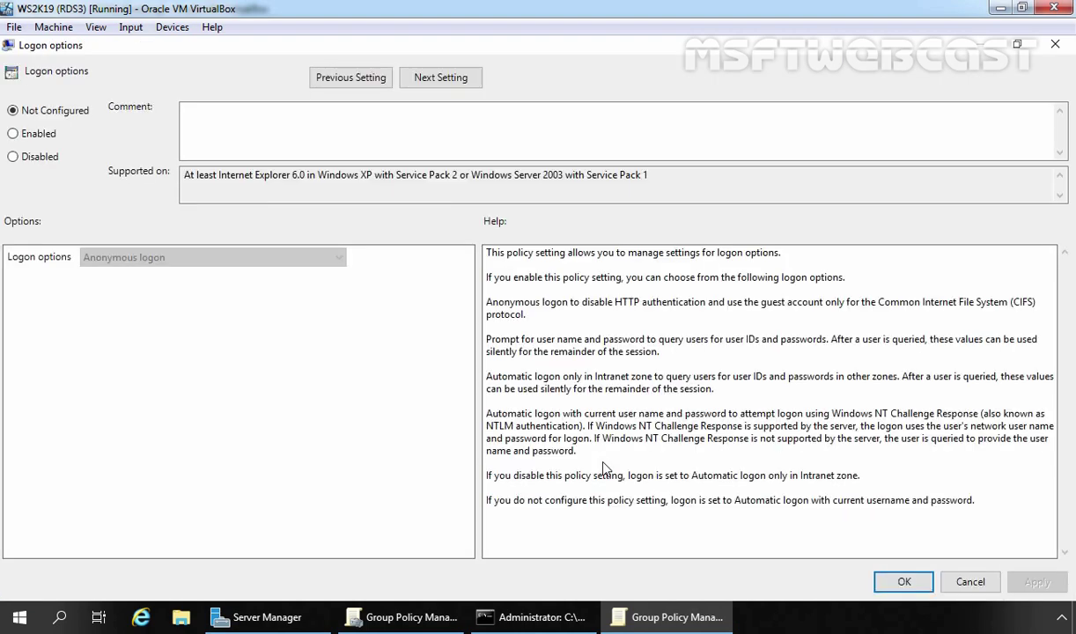
{"action": "left_click", "coordinate": [13, 134]}
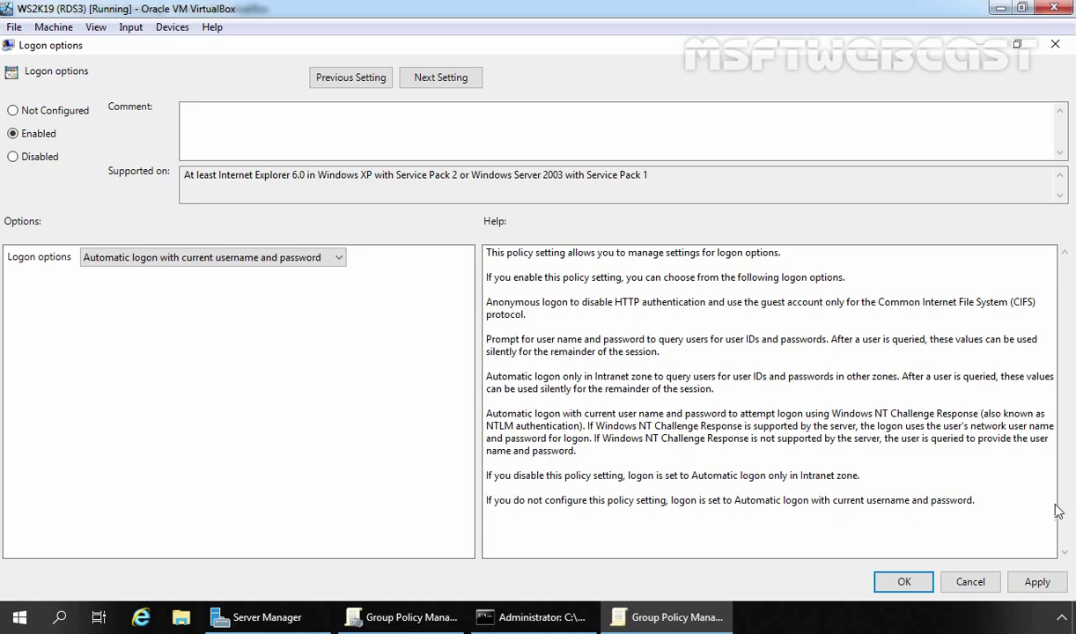
{"action": "left_click", "coordinate": [1035, 581]}
{"action": "left_click", "coordinate": [900, 581]}
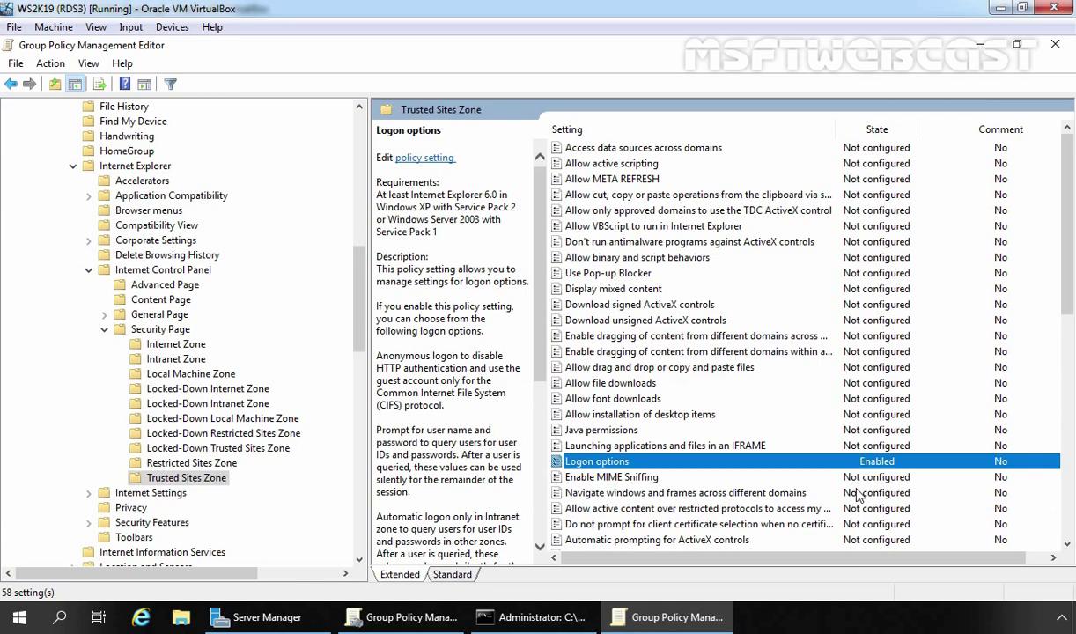
Close the policy editor and run gpupdate /force in the server's open Command Prompt
{"action": "left_click", "coordinate": [1055, 44]}
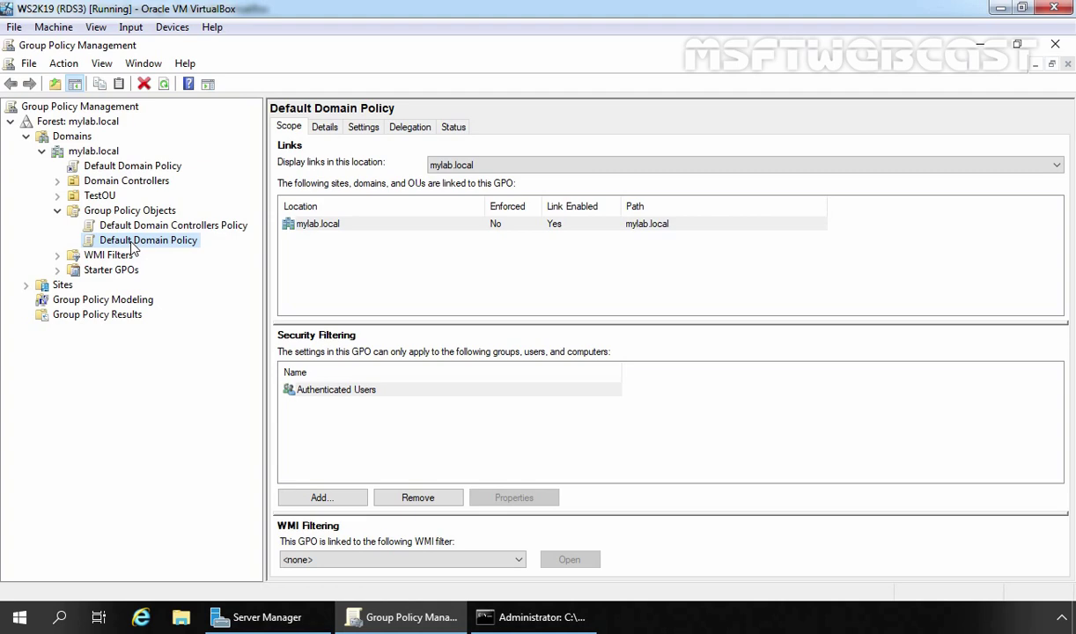
{"action": "left_click", "coordinate": [532, 617]}
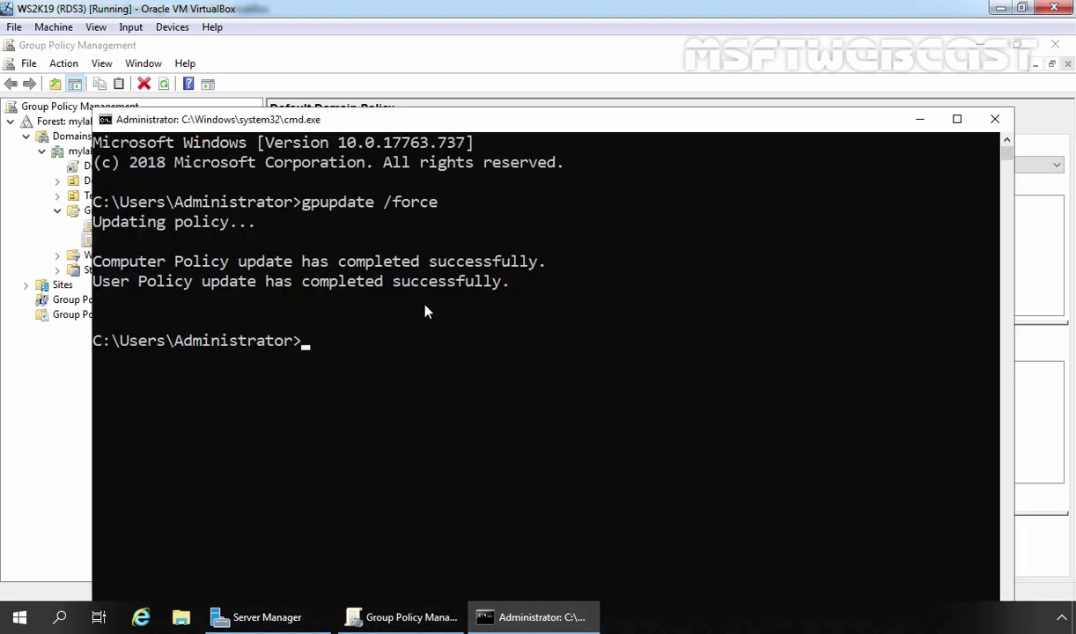
{"action": "key", "text": "Up"}
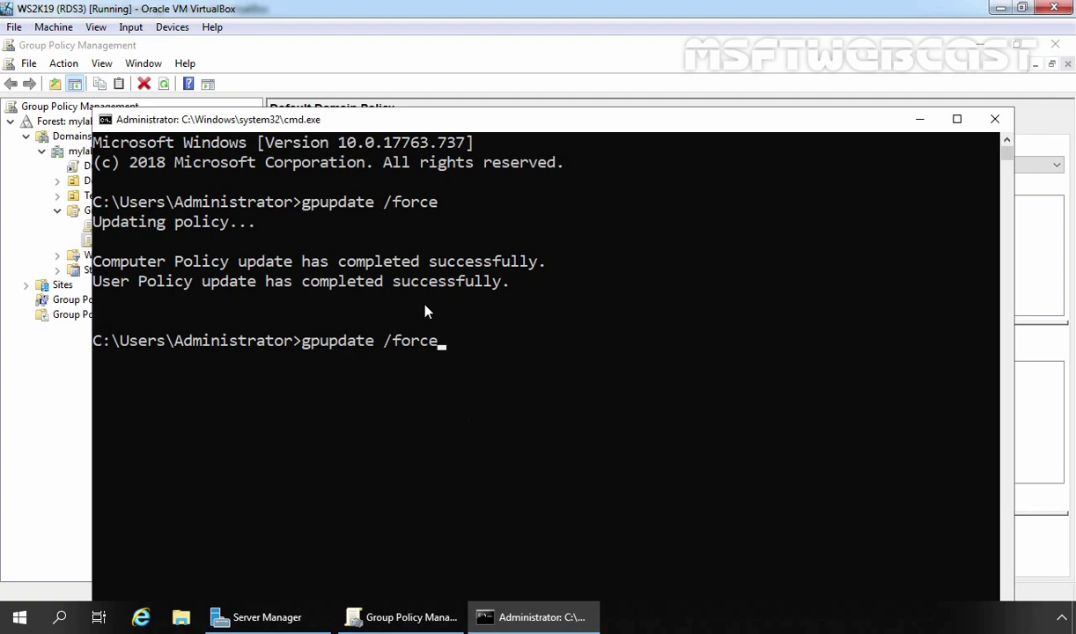
{"action": "key", "text": "Return"}
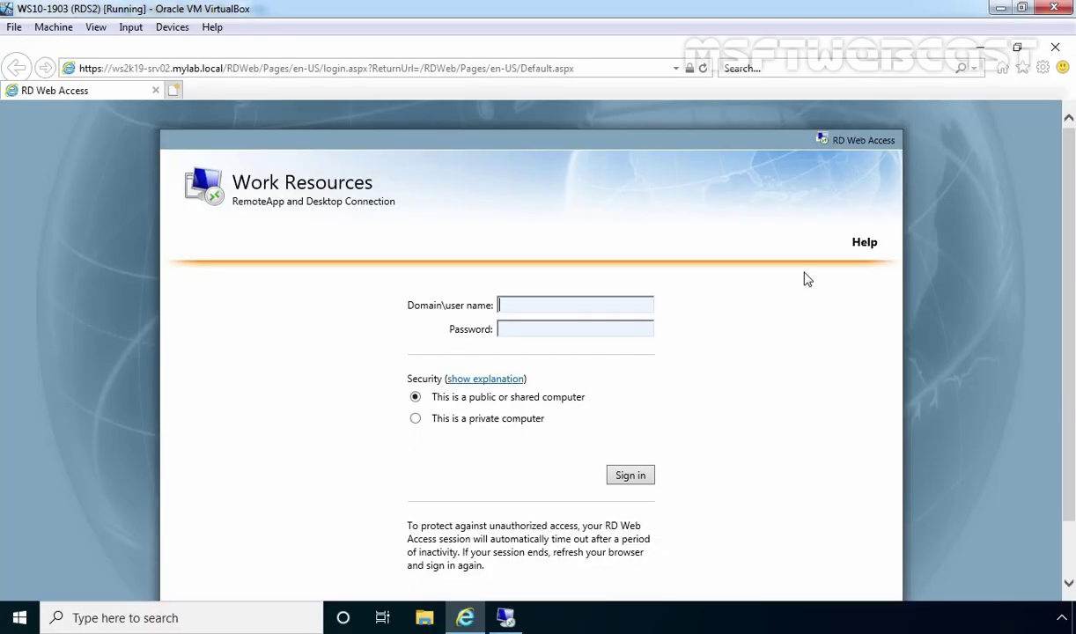
Open a Command Prompt on the WS10-1903 client machine and run gpupdate /force
{"action": "key", "text": "super+r"}
{"action": "type", "text": "cmd"}
{"action": "key", "text": "Return"}
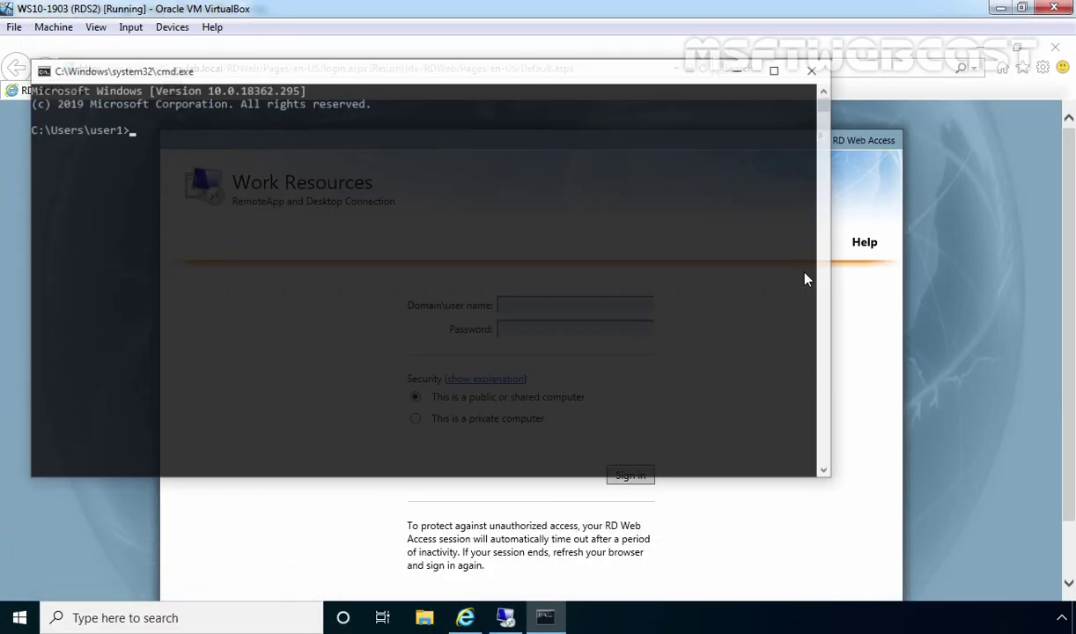
{"action": "type", "text": "gpupdate /force"}
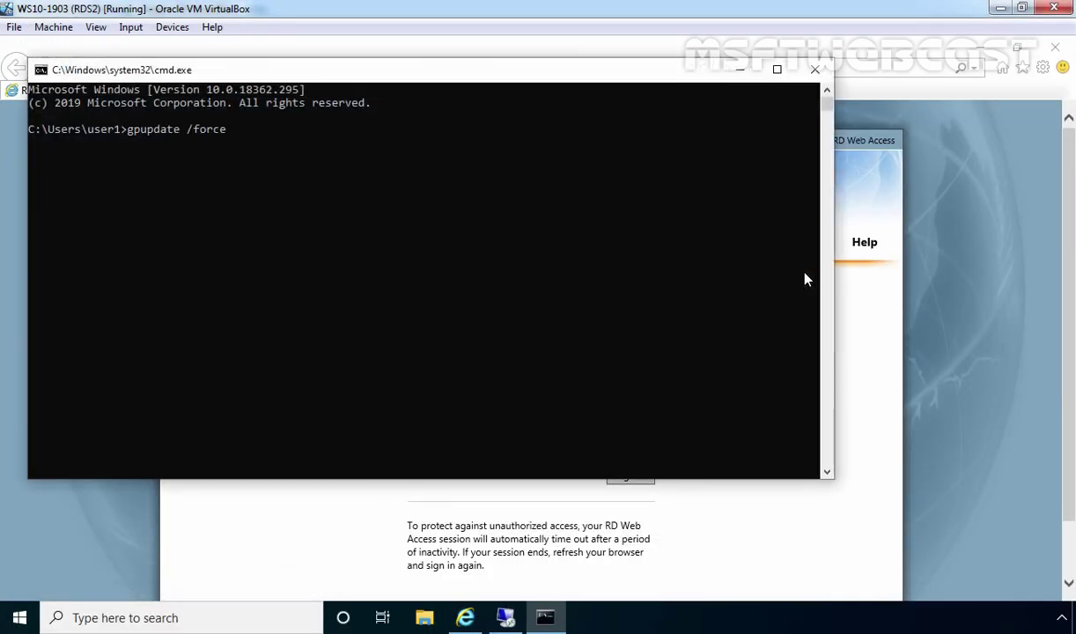
{"action": "key", "text": "Return"}
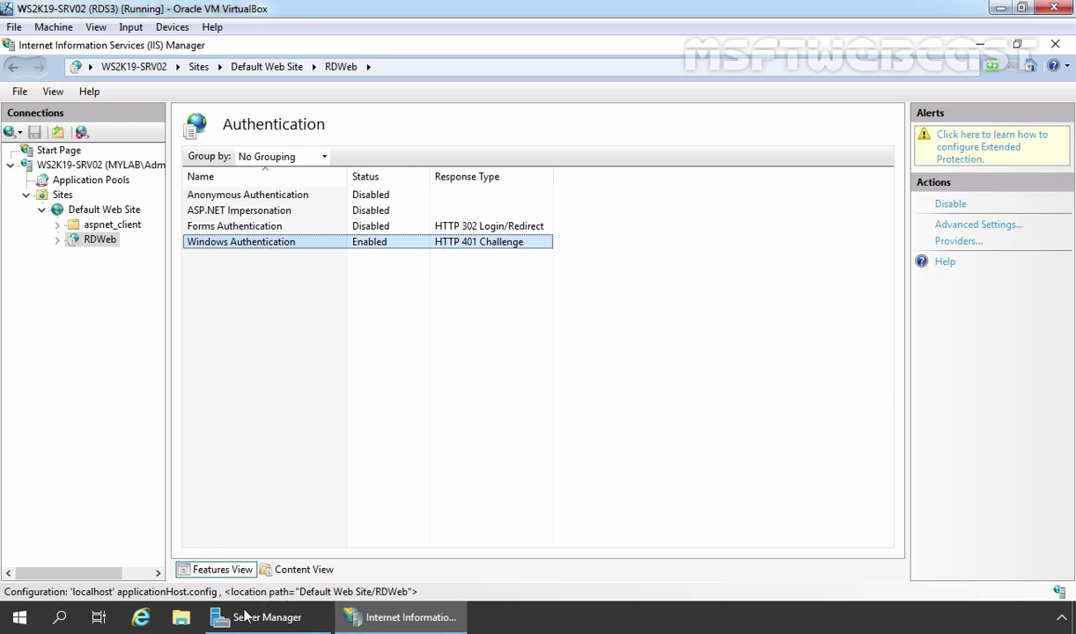
Switch to File Explorer and browse to C:\Windows\Web\RDWeb\Pages
{"action": "left_click", "coordinate": [181, 617]}
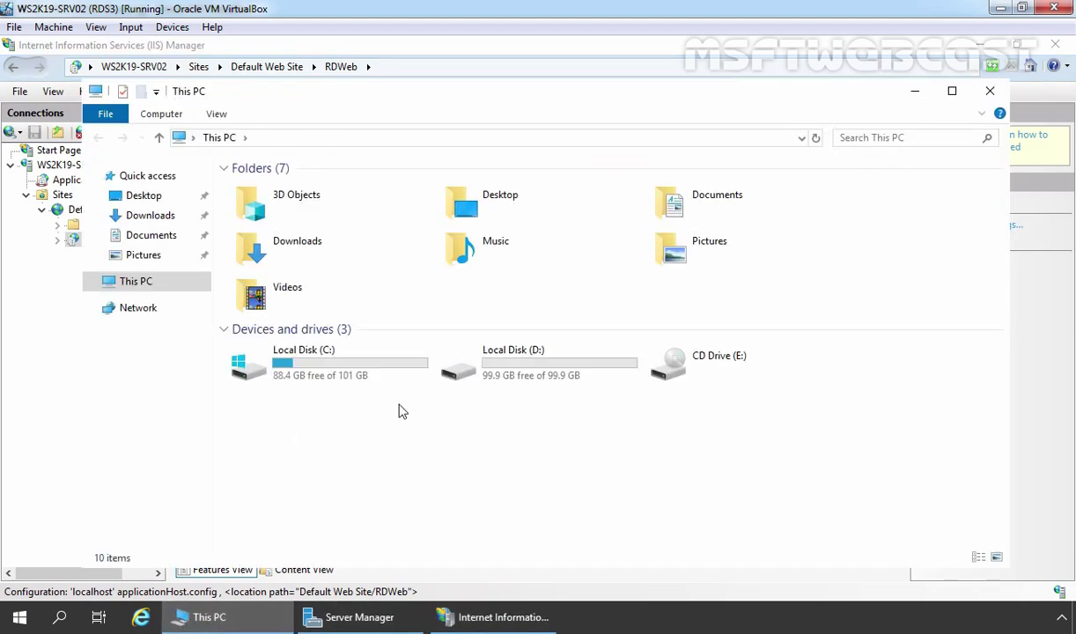
{"action": "double_click", "coordinate": [298, 359]}
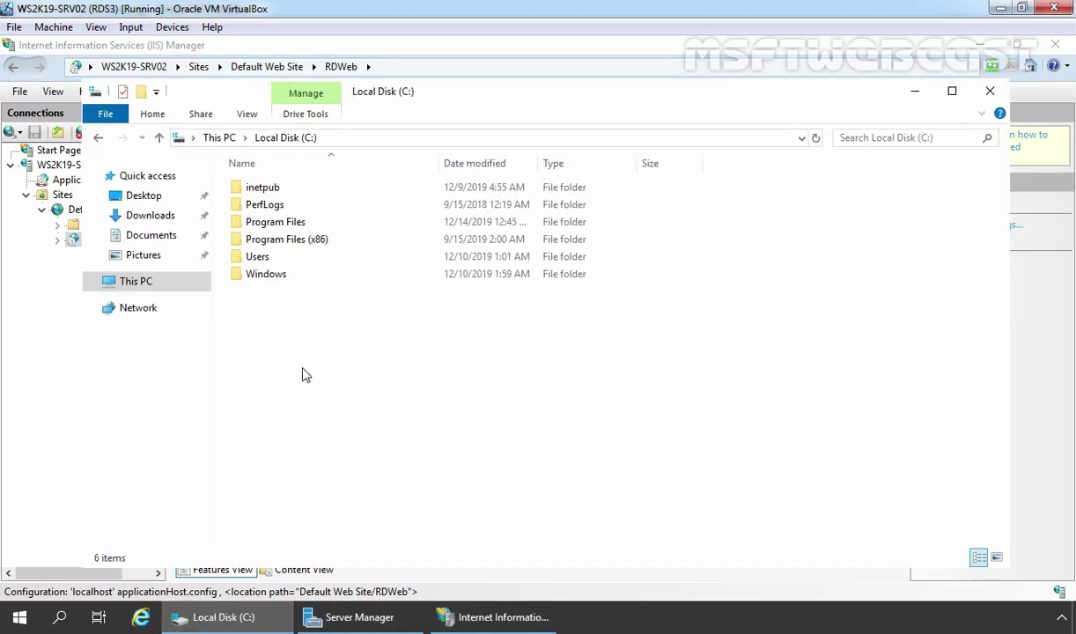
{"action": "double_click", "coordinate": [264, 276]}
{"action": "key", "text": "w"}
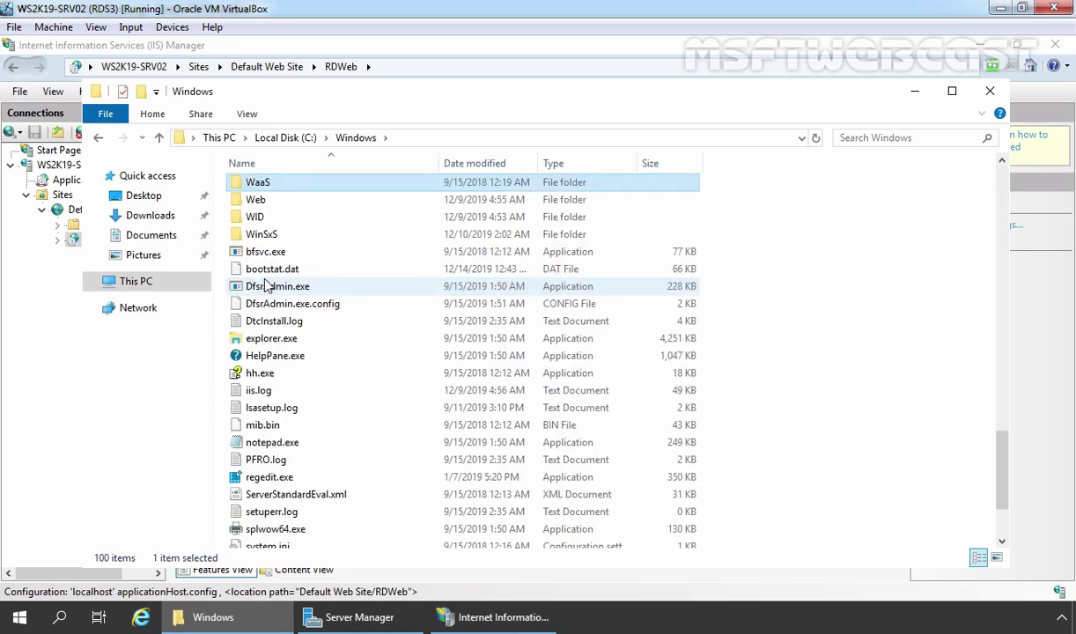
{"action": "double_click", "coordinate": [255, 201]}
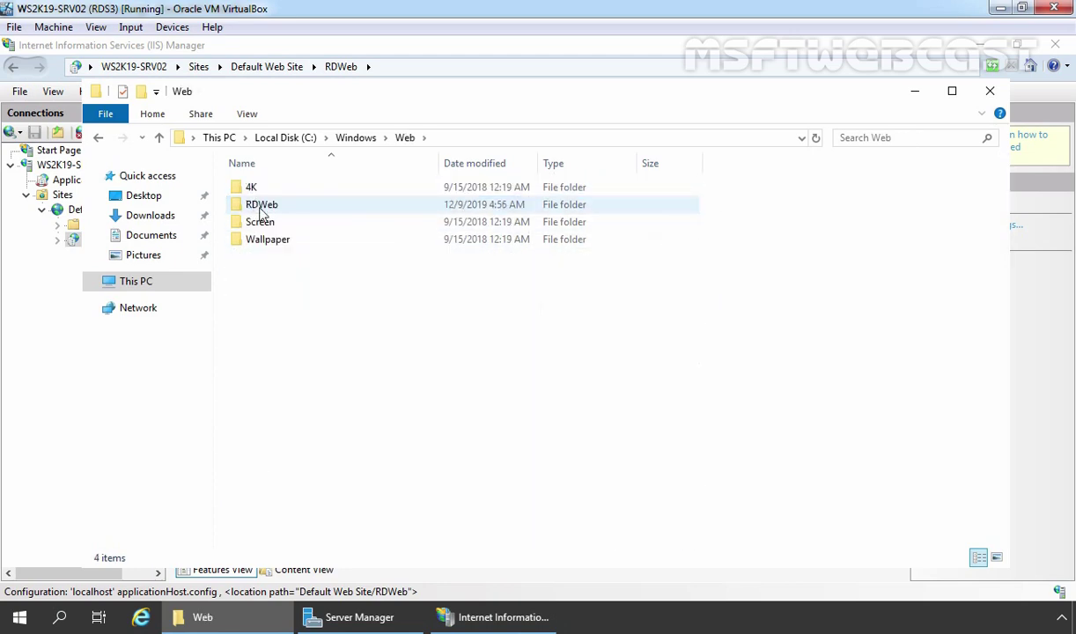
{"action": "double_click", "coordinate": [261, 204]}
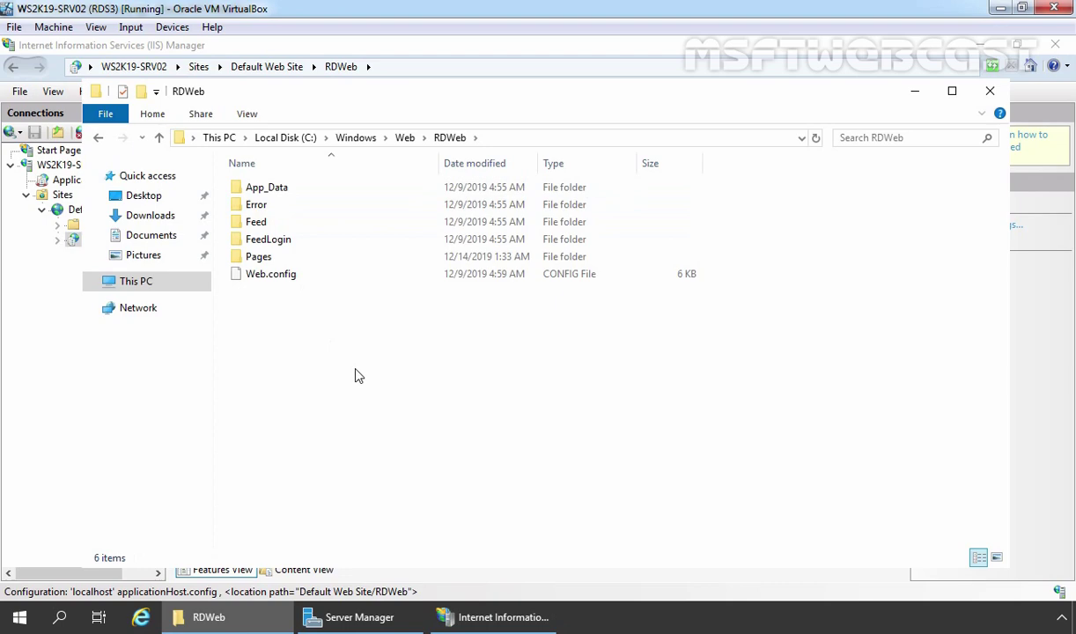
{"action": "left_click", "coordinate": [38, 297]}
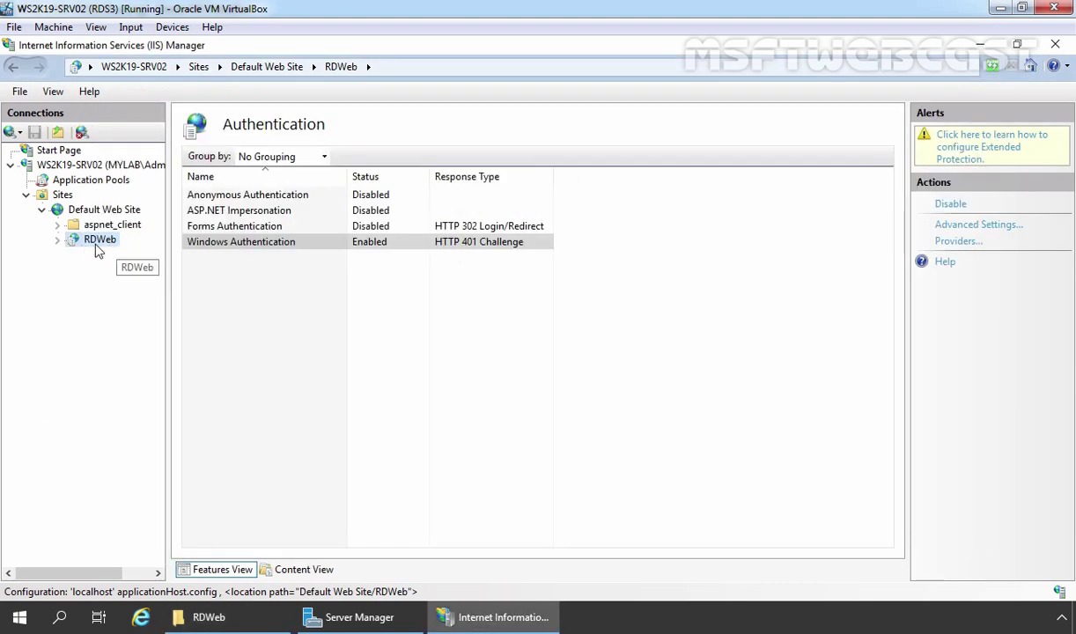
{"action": "left_click", "coordinate": [231, 617]}
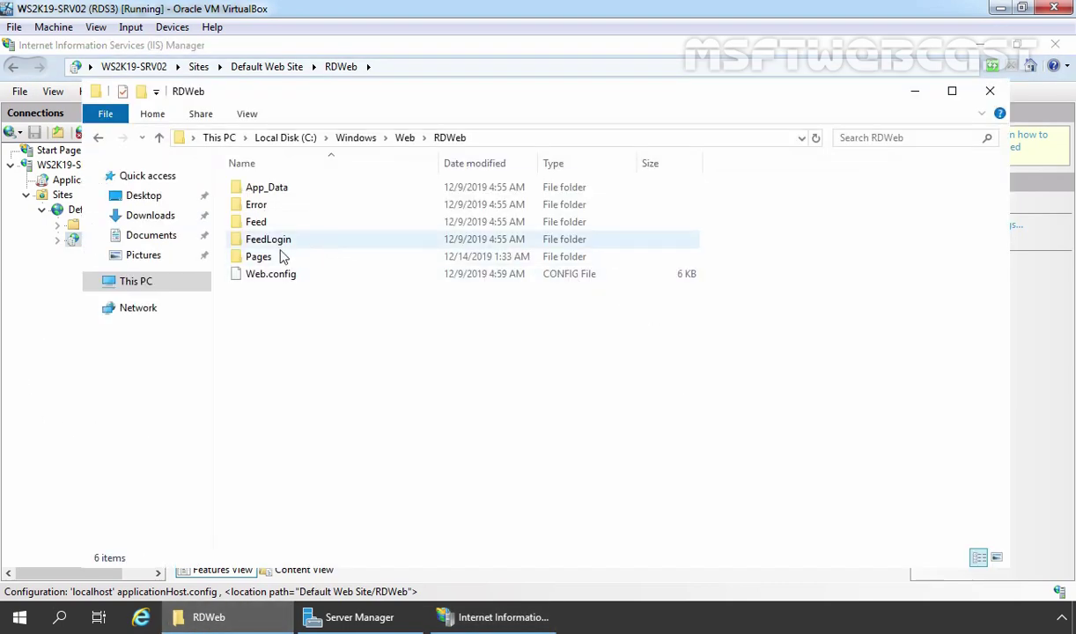
{"action": "double_click", "coordinate": [254, 256]}
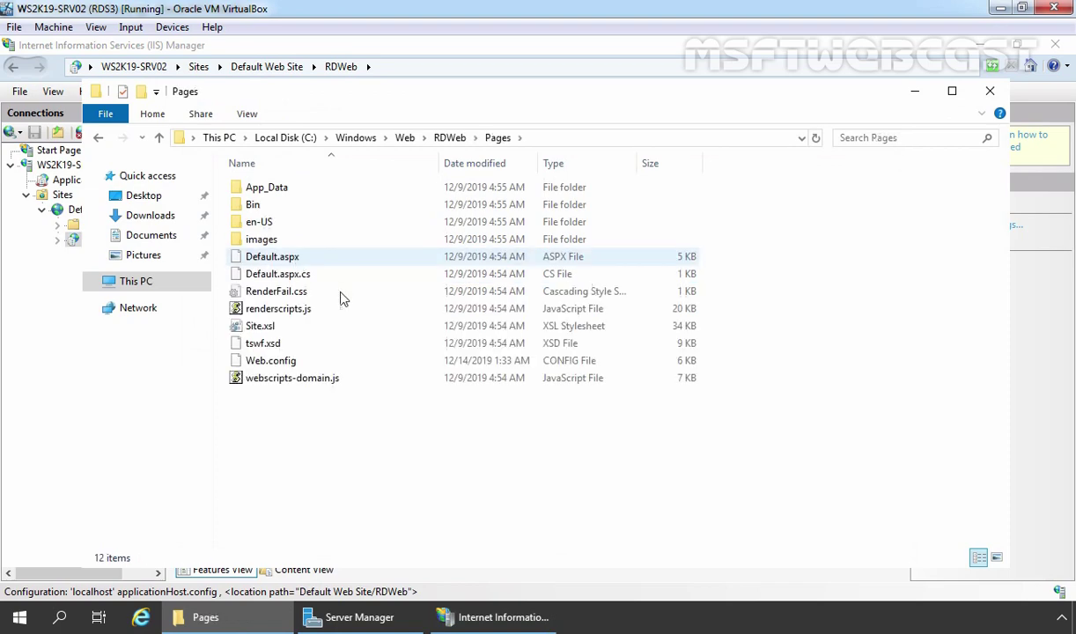
Make a backup copy of Web.config in the same Pages folder
{"action": "left_click", "coordinate": [260, 365]}
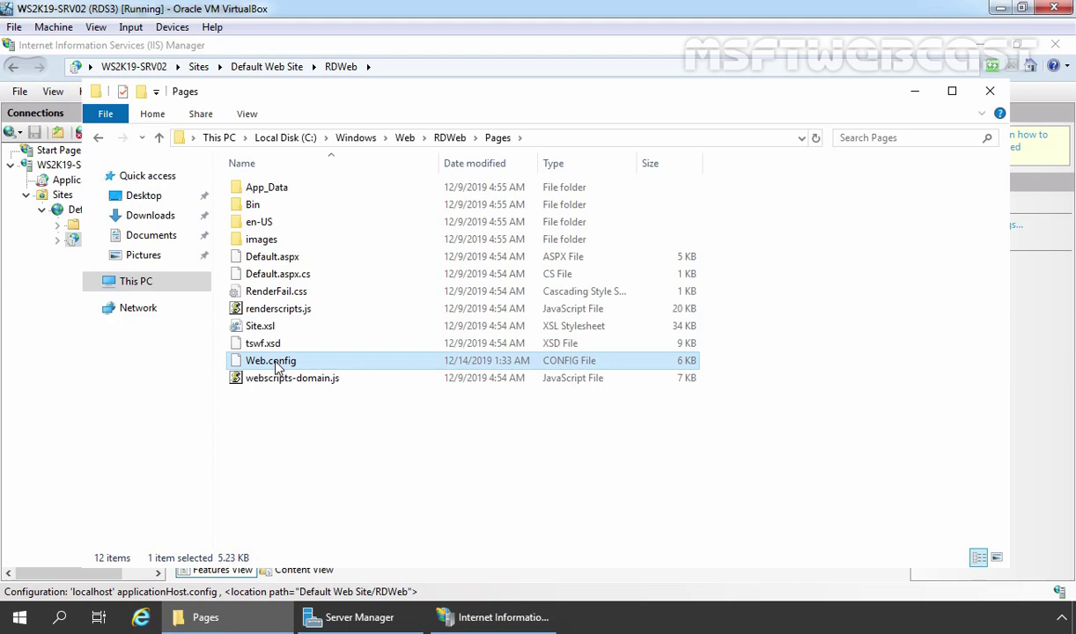
{"action": "right_click", "coordinate": [276, 366]}
{"action": "left_click", "coordinate": [315, 495]}
{"action": "right_click", "coordinate": [282, 440]}
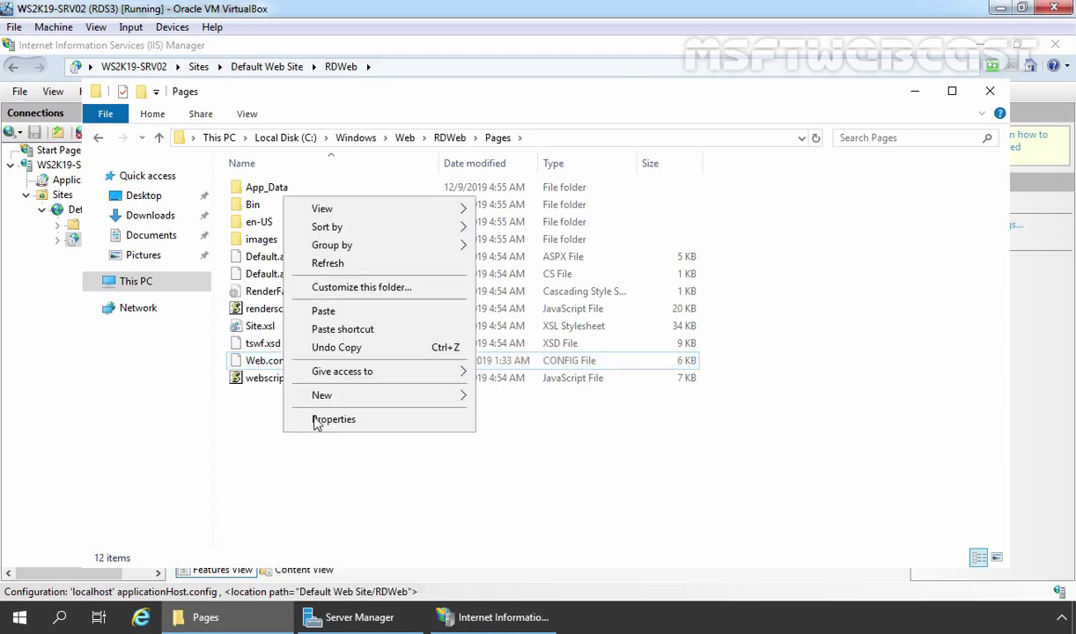
{"action": "left_click", "coordinate": [334, 309]}
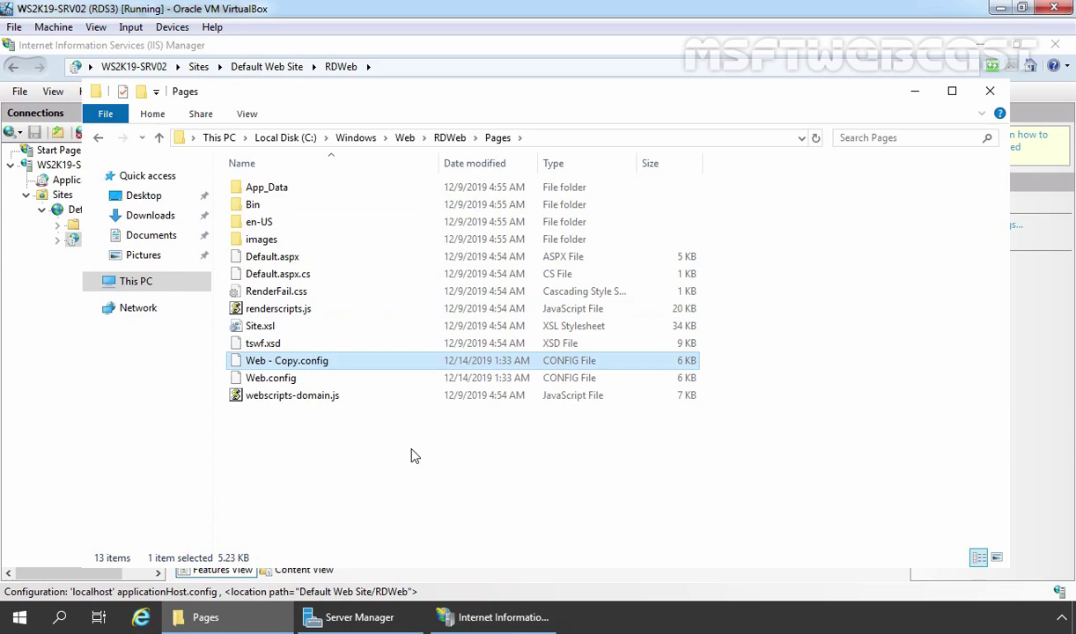
Open the original Web.config from the Pages folder in Notepad++
{"action": "left_click", "coordinate": [273, 381]}
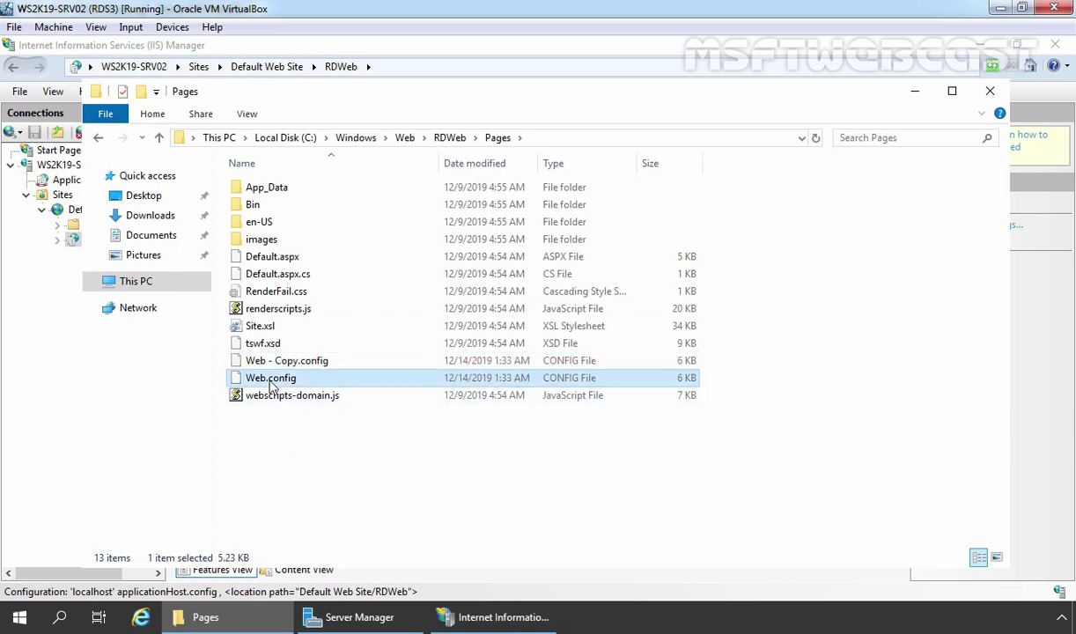
{"action": "right_click", "coordinate": [272, 384]}
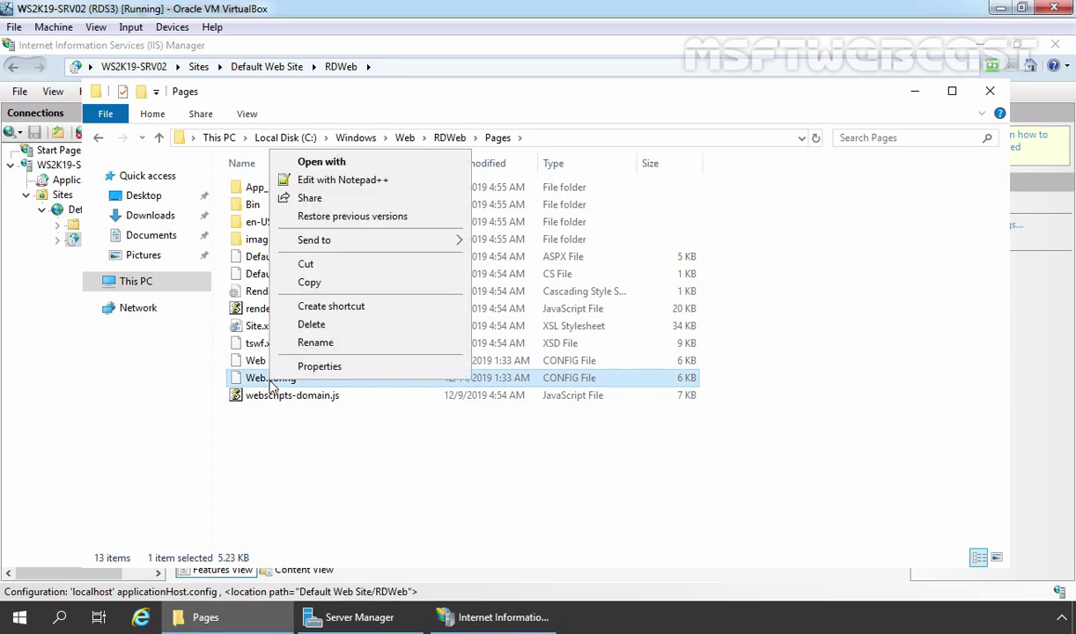
{"action": "left_click", "coordinate": [356, 185]}
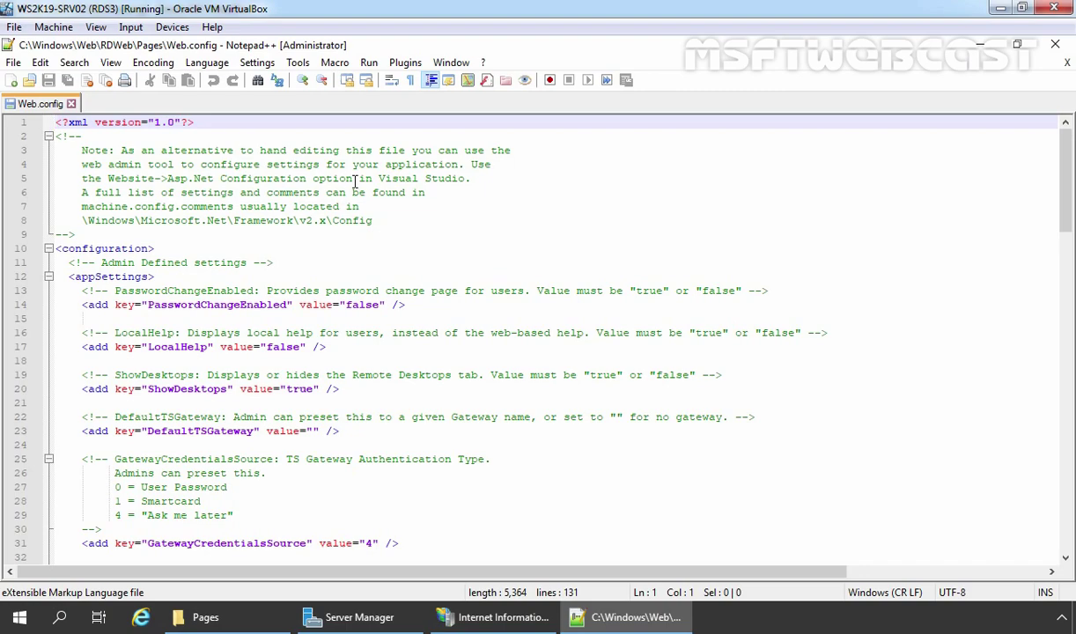
Uncomment the <authentication mode="Windows"/> line by removing the <!-- and --> markers around it
{"action": "scroll", "coordinate": [370, 189], "scroll_direction": "down", "scroll_amount": 3}
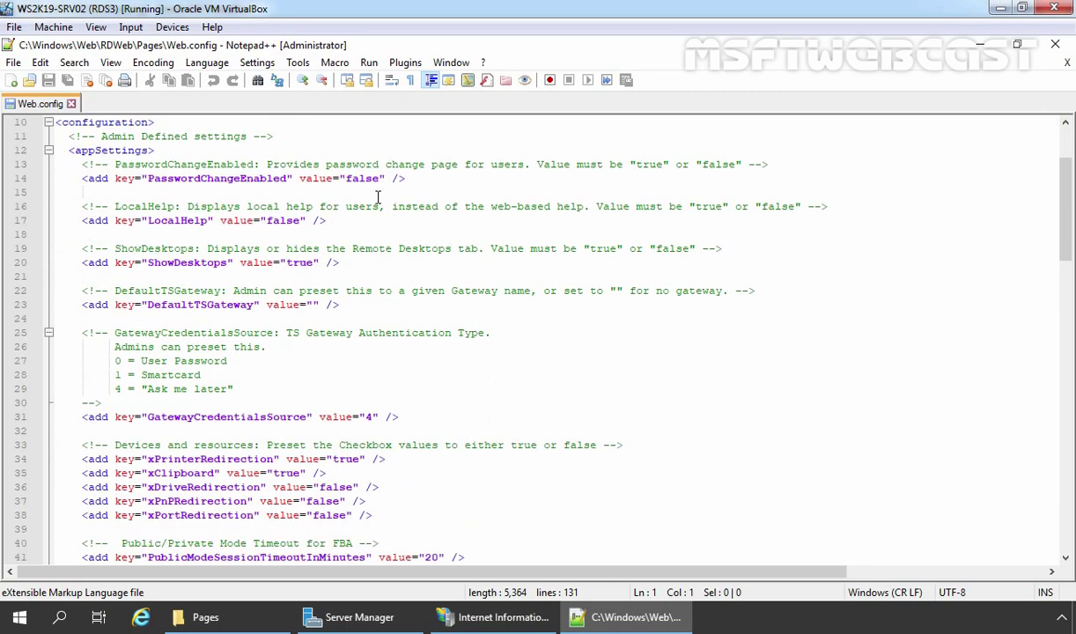
{"action": "scroll", "coordinate": [378, 196], "scroll_direction": "down", "scroll_amount": 1}
{"action": "scroll", "coordinate": [378, 195], "scroll_direction": "down", "scroll_amount": 6}
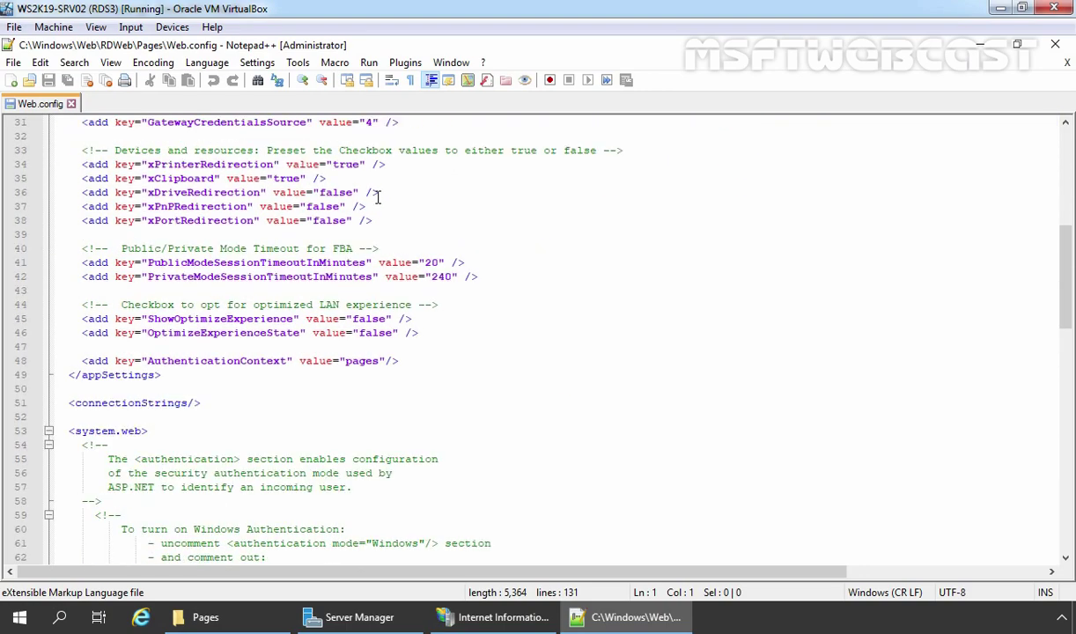
{"action": "scroll", "coordinate": [377, 196], "scroll_direction": "down", "scroll_amount": 7}
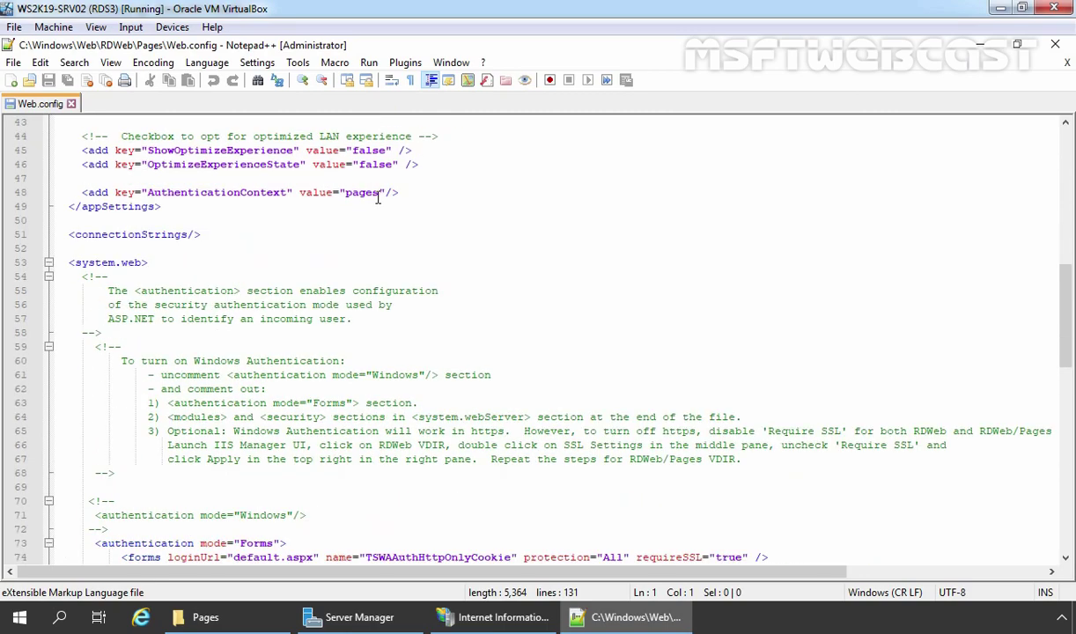
{"action": "scroll", "coordinate": [377, 195], "scroll_direction": "down", "scroll_amount": 3}
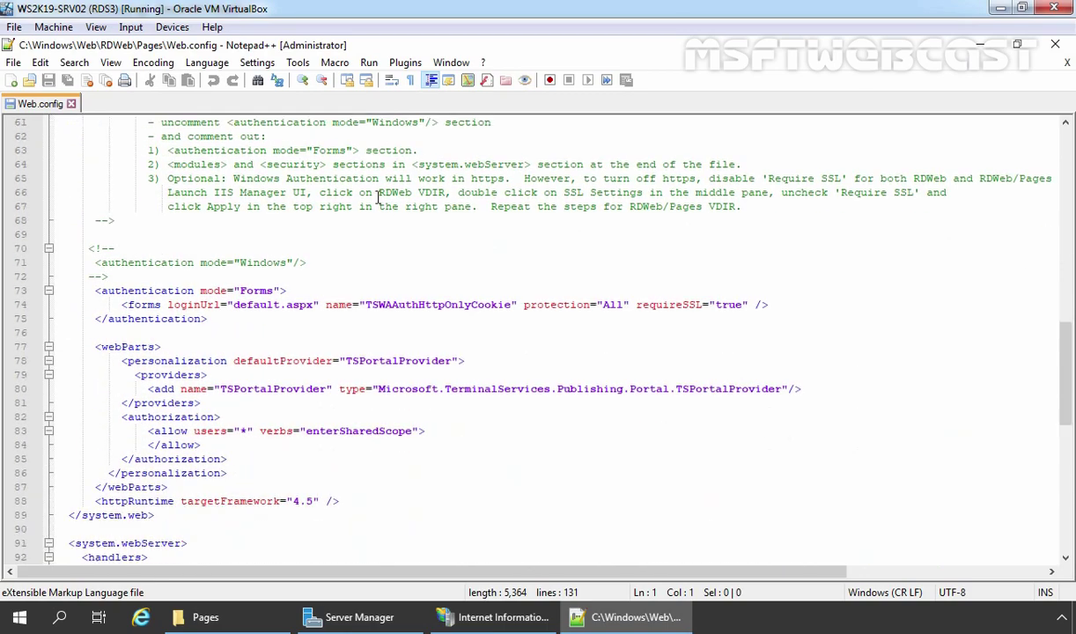
{"action": "left_click", "coordinate": [114, 248]}
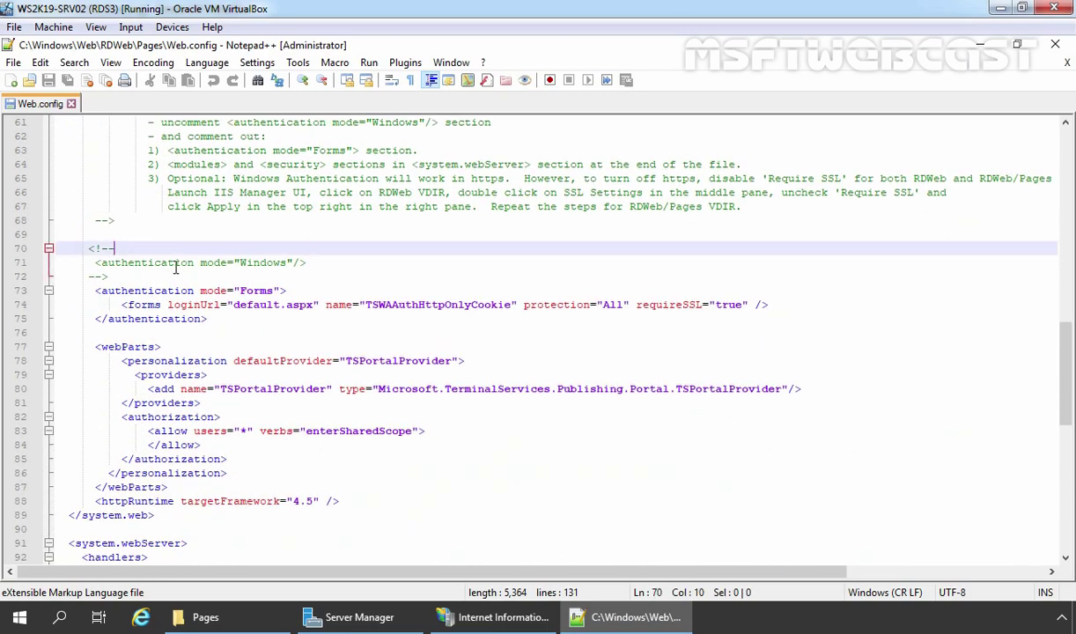
{"action": "key", "text": "BackSpace"}
{"action": "key", "text": "BackSpace"}
{"action": "key", "text": "BackSpace"}
{"action": "key", "text": "BackSpace"}
{"action": "key", "text": "Down"}
{"action": "key", "text": "Down"}
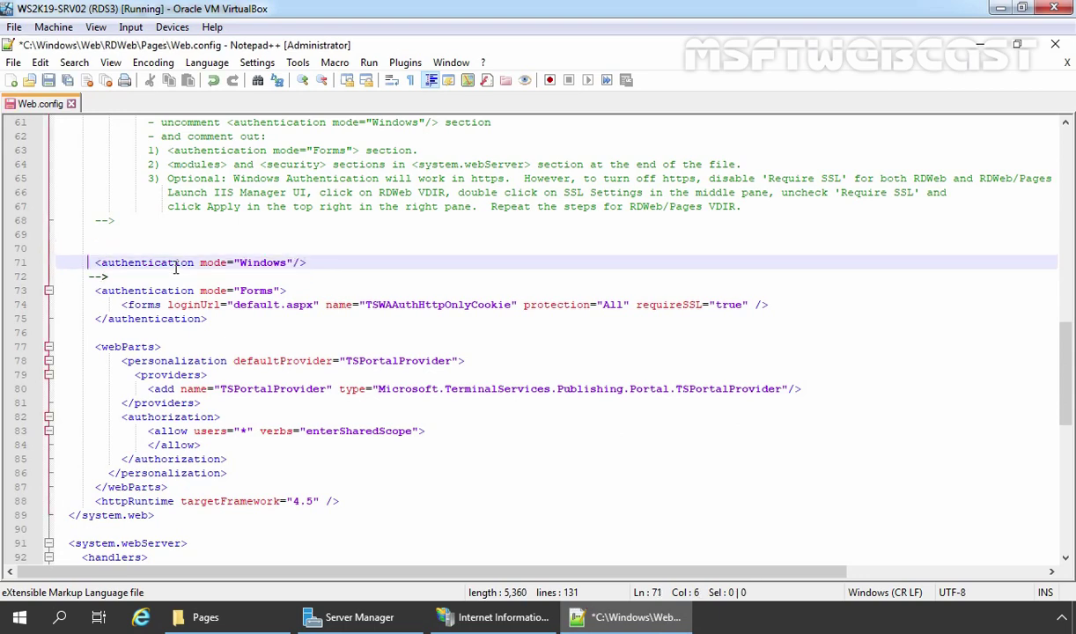
{"action": "key", "text": "BackSpace"}
{"action": "key", "text": "BackSpace"}
{"action": "key", "text": "BackSpace"}
{"action": "key", "text": "Down"}
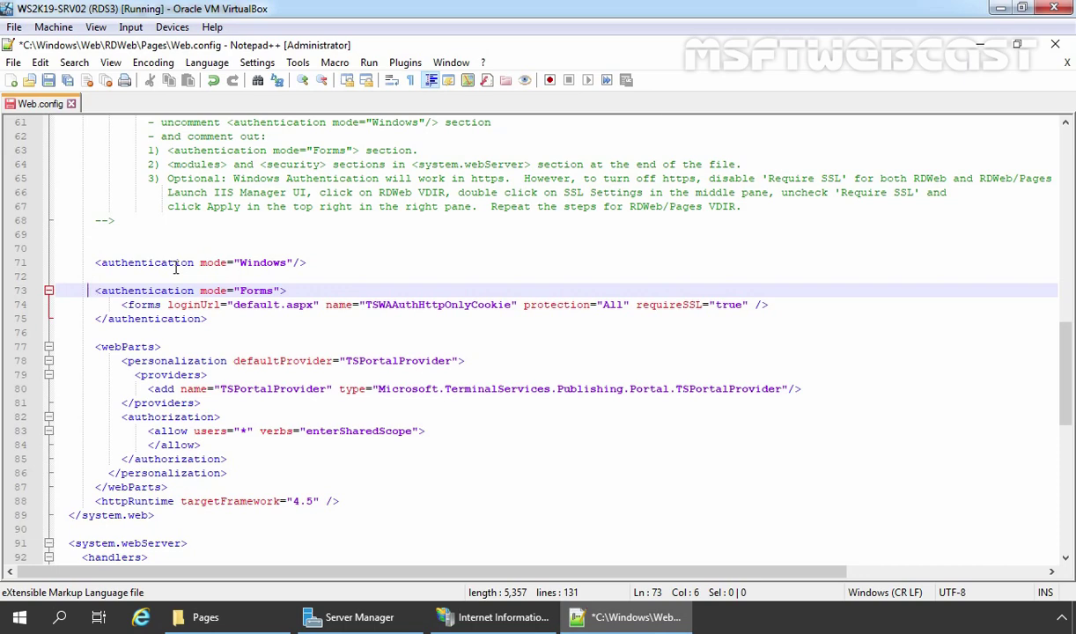
Comment out the whole <authentication mode="Forms"> section with <!-- and --> markers and save the file
{"action": "type", "text": "<!--"}
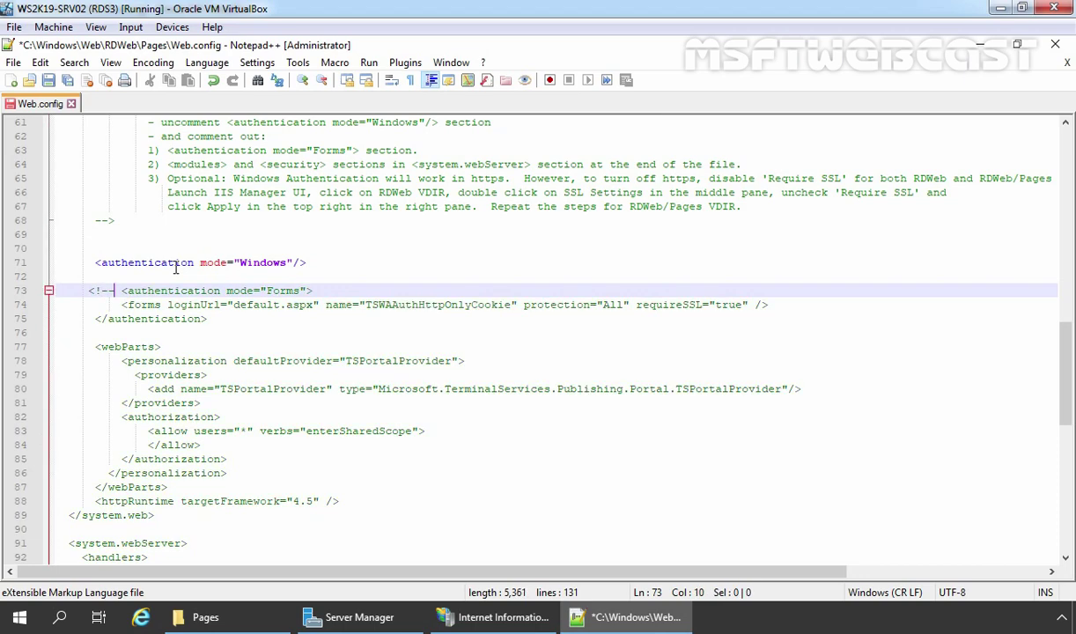
{"action": "key", "text": "Down"}
{"action": "key", "text": "Down"}
{"action": "key", "text": "Down"}
{"action": "type", "text": "-->"}
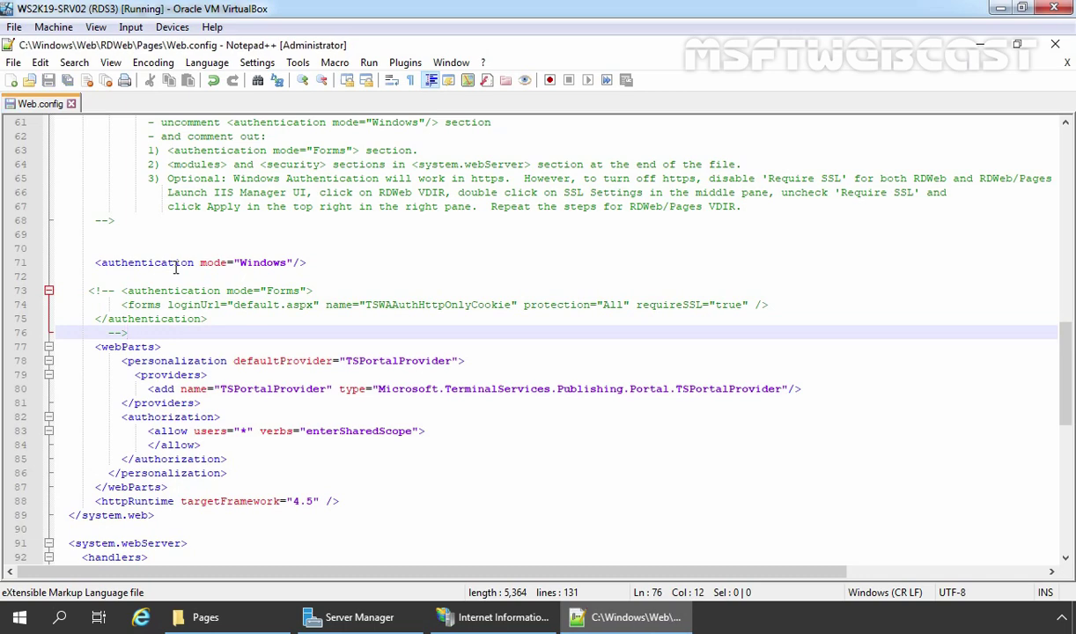
Add a comment opening marker <!-- on a new line above the <modules> section in <system.webServer>
{"action": "scroll", "coordinate": [176, 268], "scroll_direction": "down", "scroll_amount": 6}
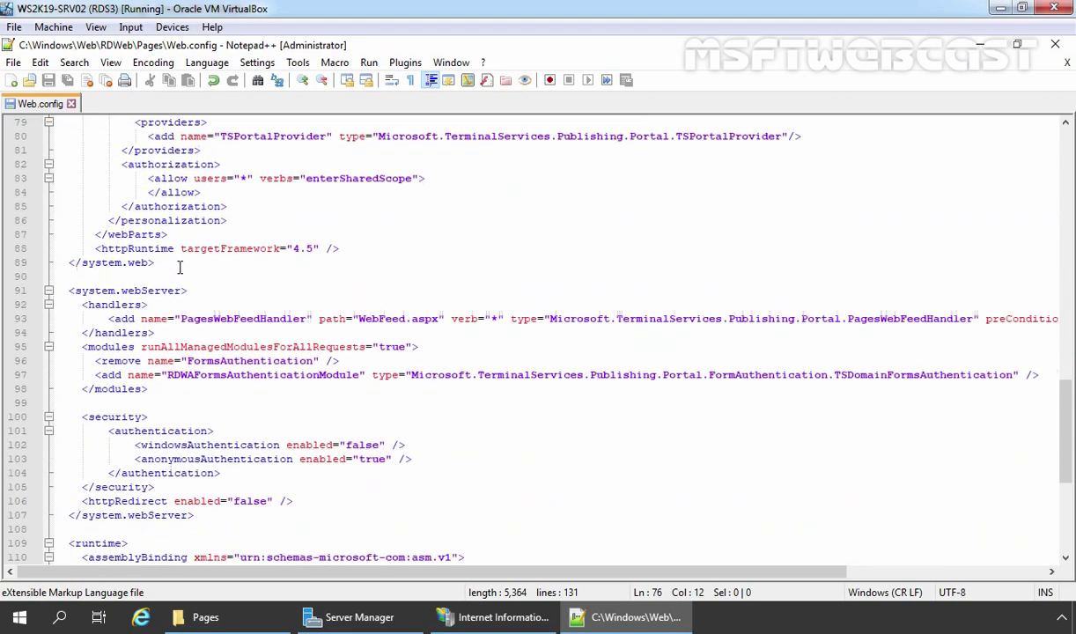
{"action": "scroll", "coordinate": [179, 267], "scroll_direction": "down", "scroll_amount": 3}
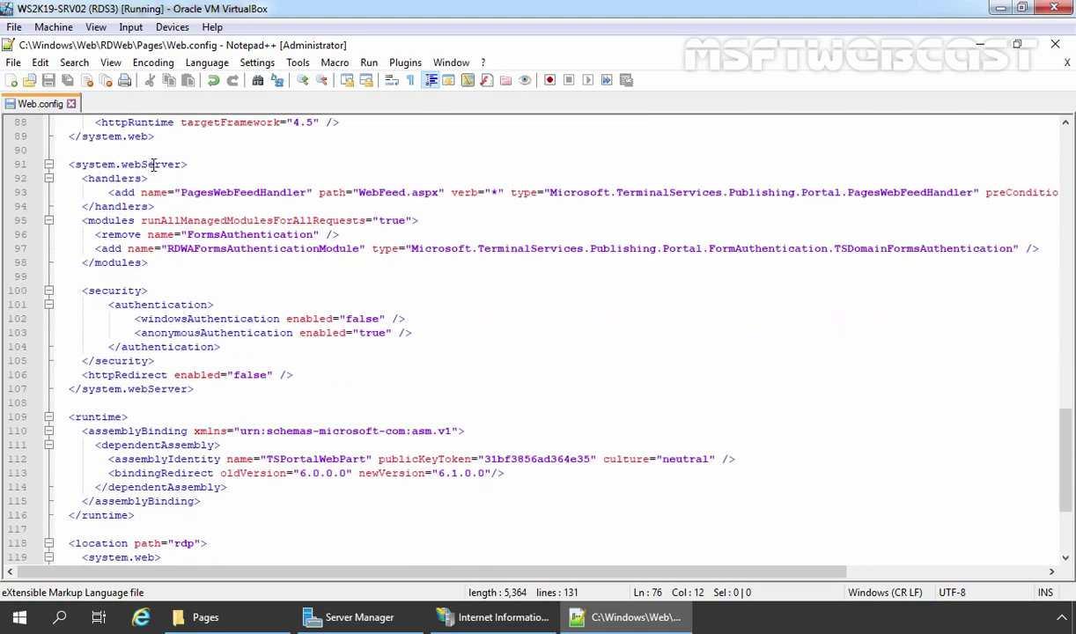
{"action": "left_click", "coordinate": [81, 178]}
{"action": "key", "text": "Down"}
{"action": "key", "text": "Down"}
{"action": "key", "text": "Down"}
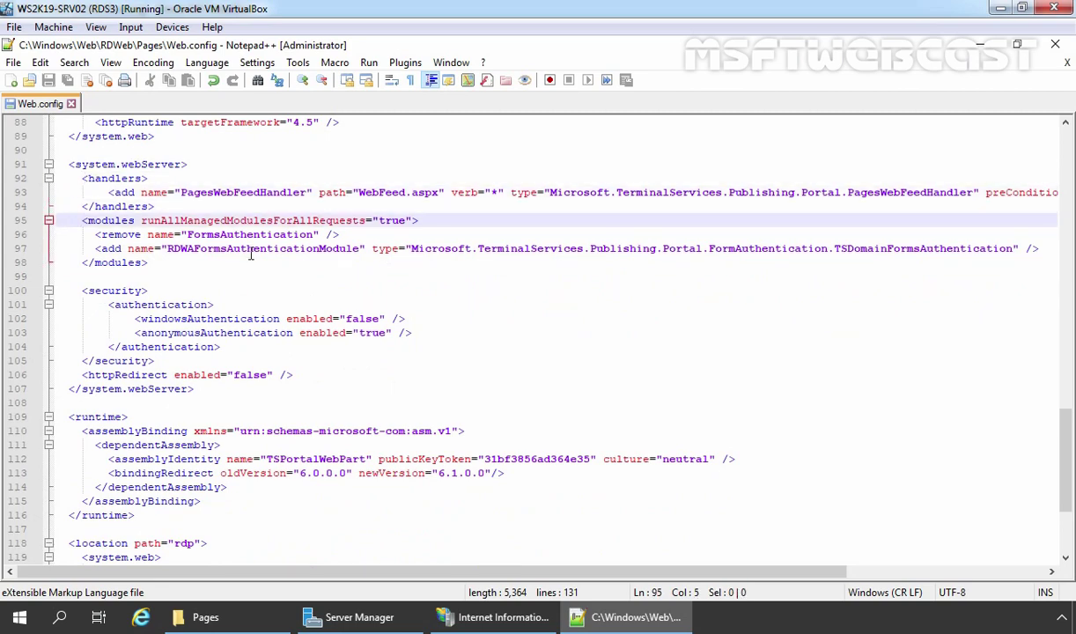
{"action": "key", "text": "Return"}
{"action": "key", "text": "Up"}
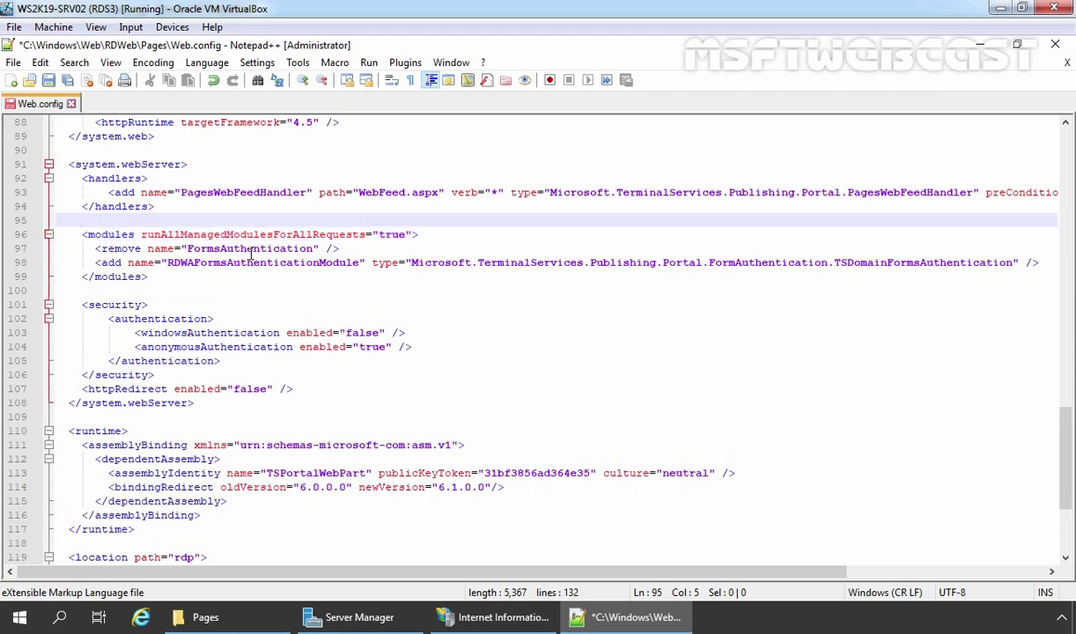
{"action": "type", "text": "<!--"}
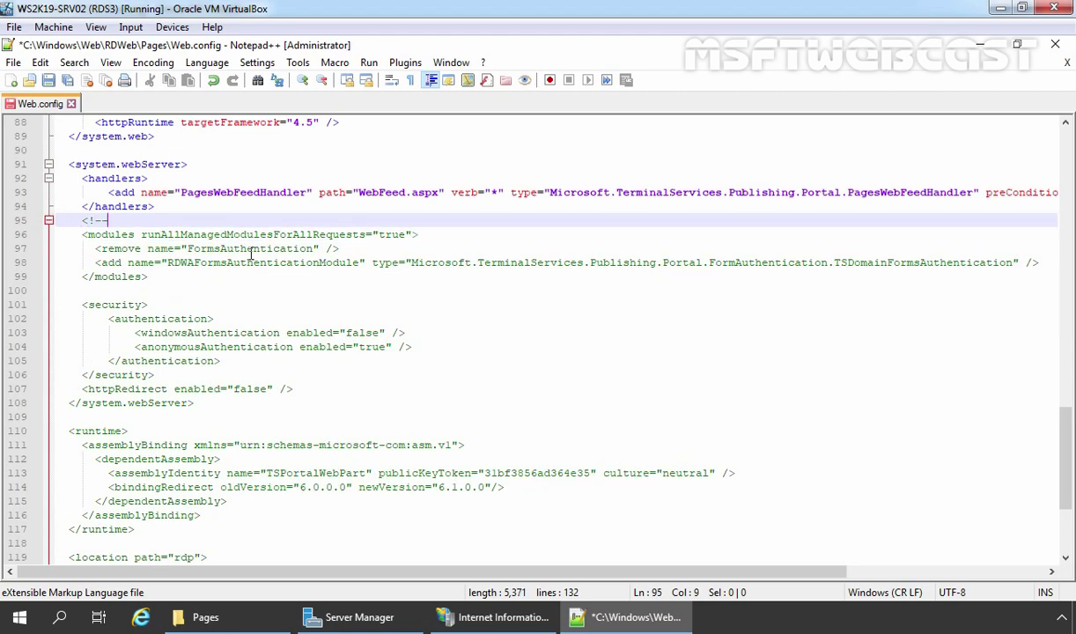
End the comment with --> on a new line after </security>, then save Web.config and close the editor
{"action": "key", "text": "Down"}
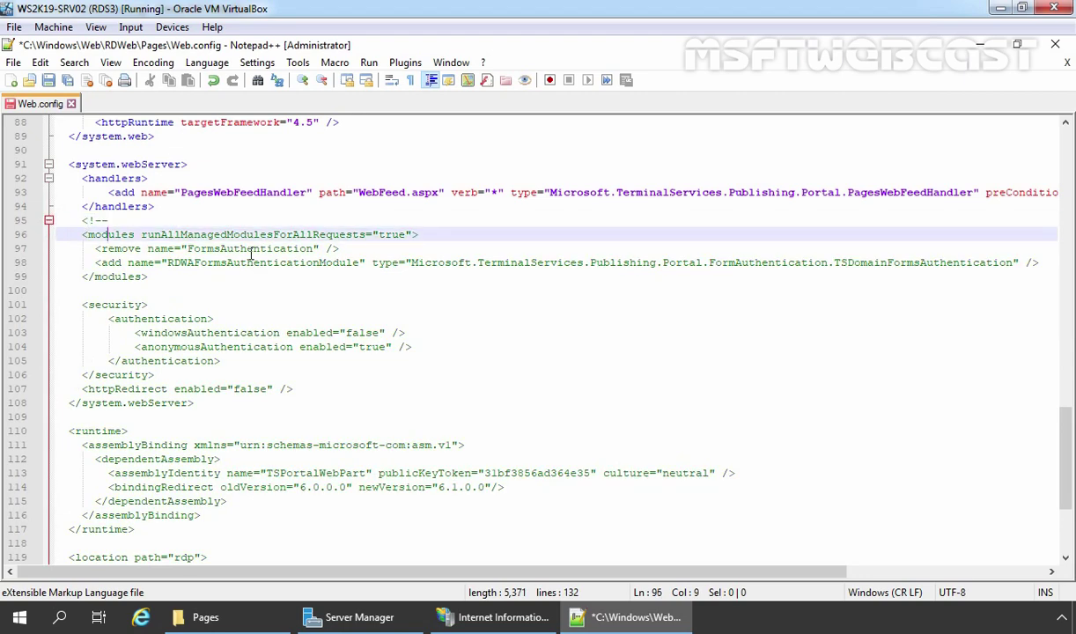
{"action": "key", "text": "Down"}
{"action": "key", "text": "Down"}
{"action": "key", "text": "Down"}
{"action": "key", "text": "Down"}
{"action": "key", "text": "Down"}
{"action": "key", "text": "Down"}
{"action": "key", "text": "Down"}
{"action": "key", "text": "Down"}
{"action": "key", "text": "Down"}
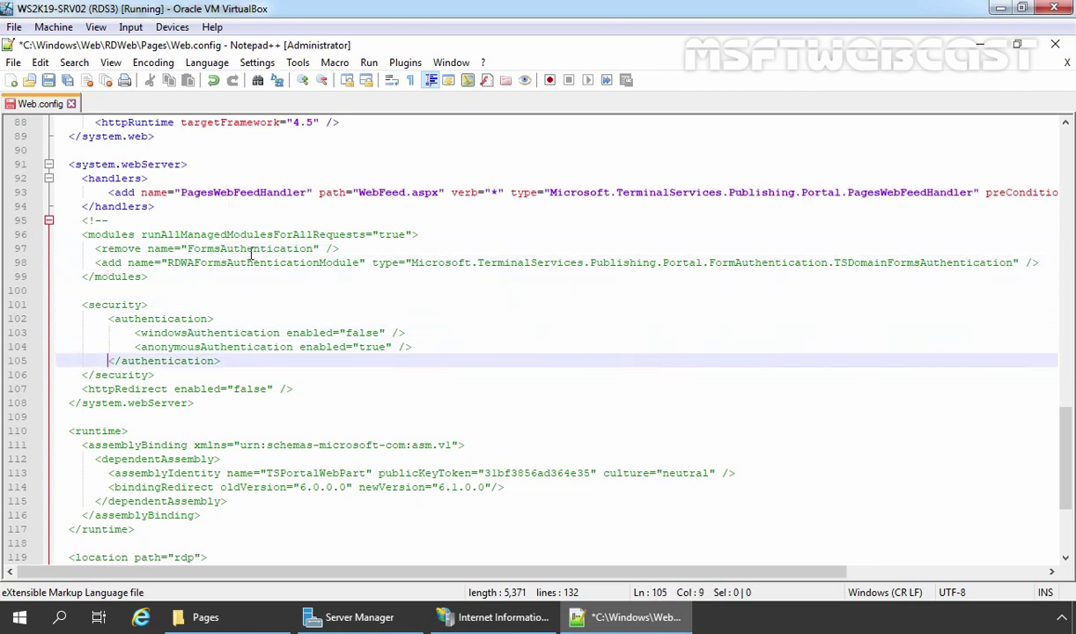
{"action": "key", "text": "Down"}
{"action": "key", "text": "Right"}
{"action": "key", "text": "Right"}
{"action": "key", "text": "Right"}
{"action": "key", "text": "Right"}
{"action": "key", "text": "Right"}
{"action": "key", "text": "Right"}
{"action": "key", "text": "Right"}
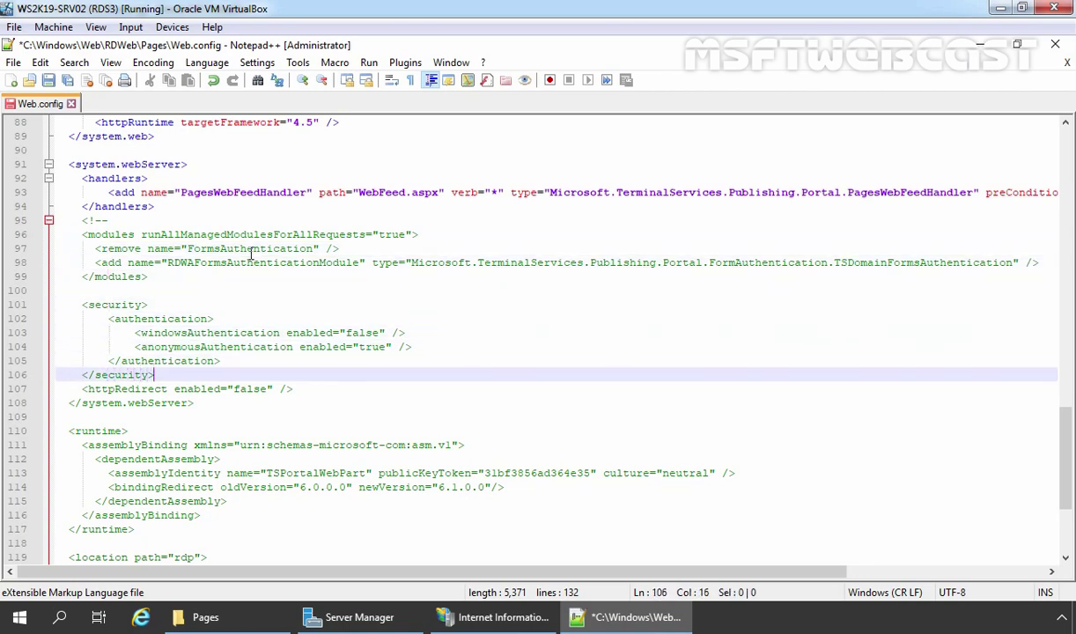
{"action": "key", "text": "Return"}
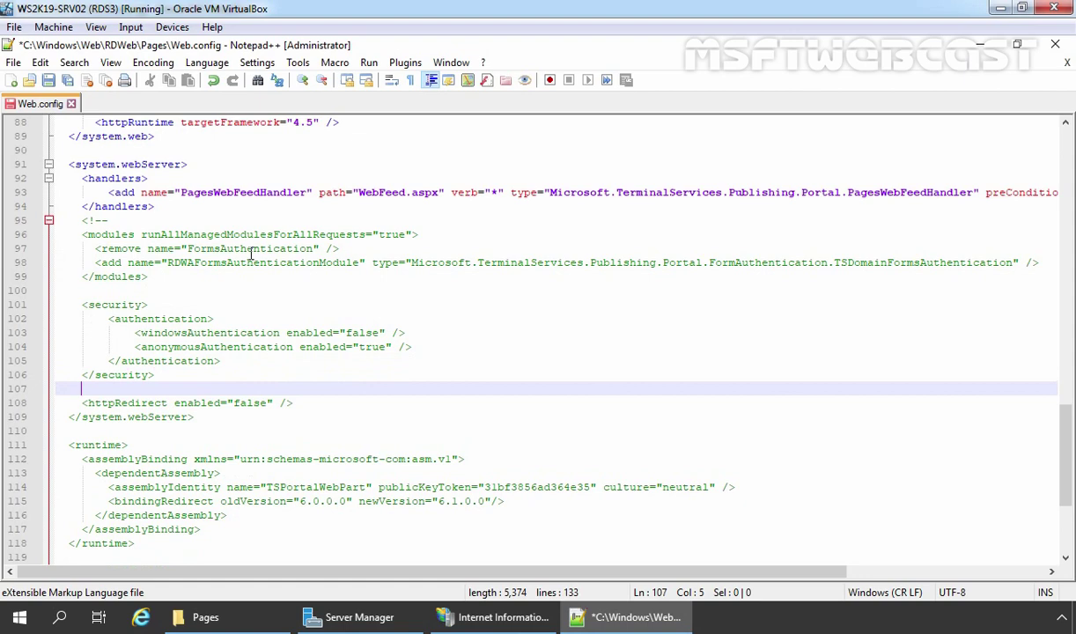
{"action": "type", "text": "-->"}
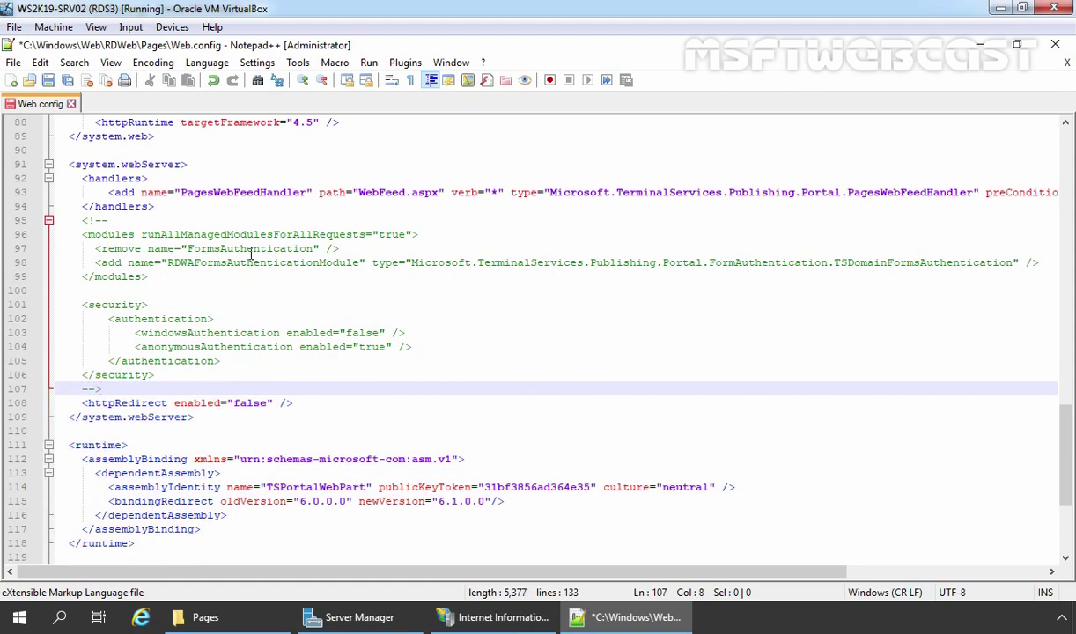
{"action": "key", "text": "ctrl+s"}
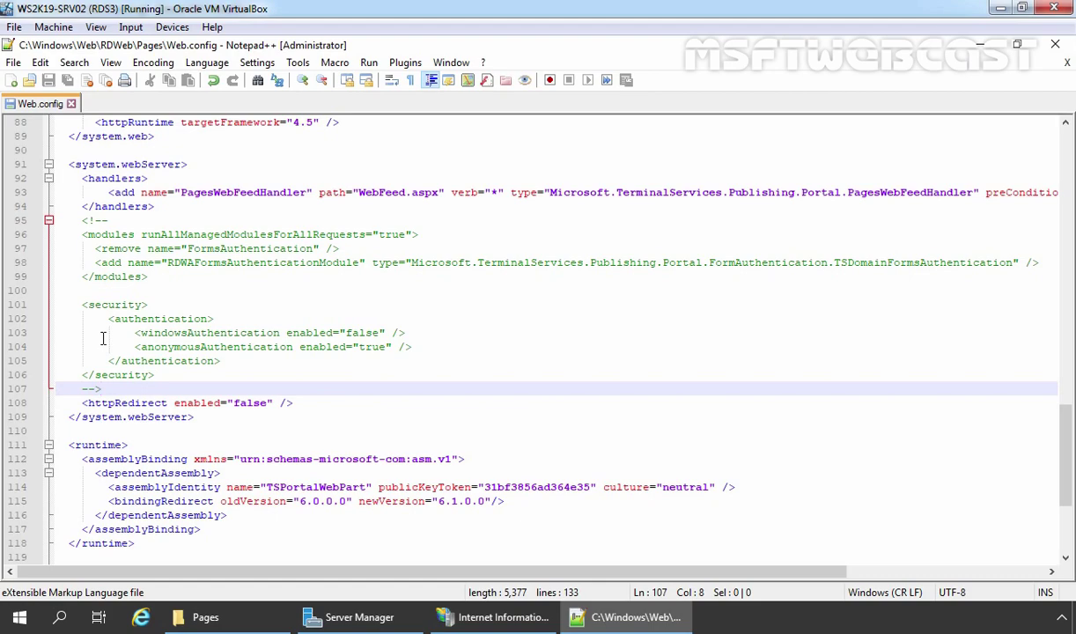
{"action": "left_click", "coordinate": [1056, 45]}
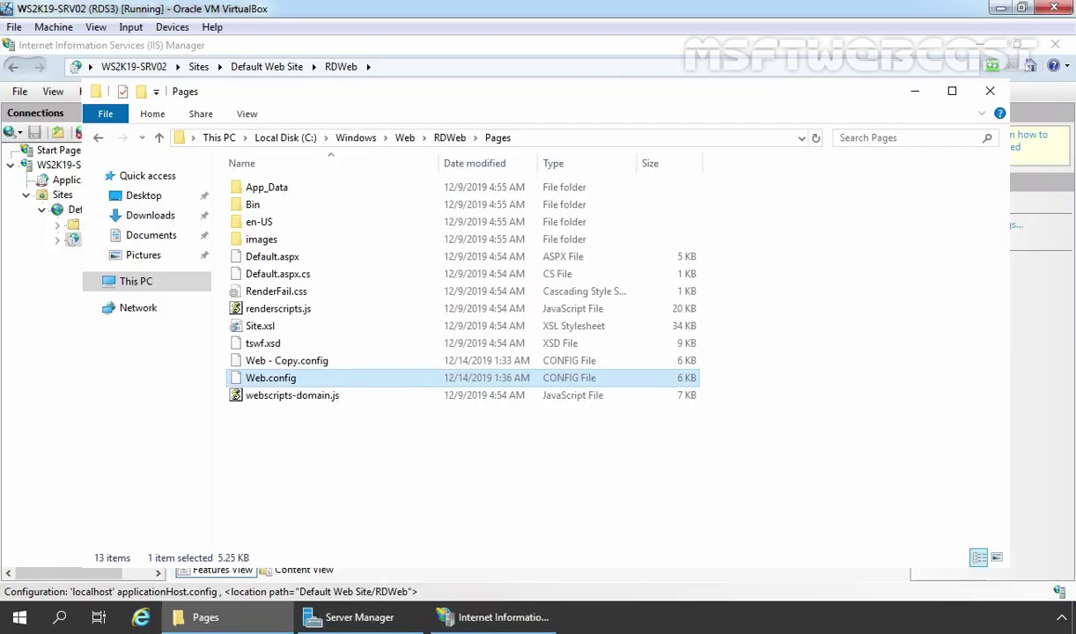
Make a backup copy of Default.aspx inside the en-US folder of the RDWeb Pages directory
{"action": "double_click", "coordinate": [253, 224]}
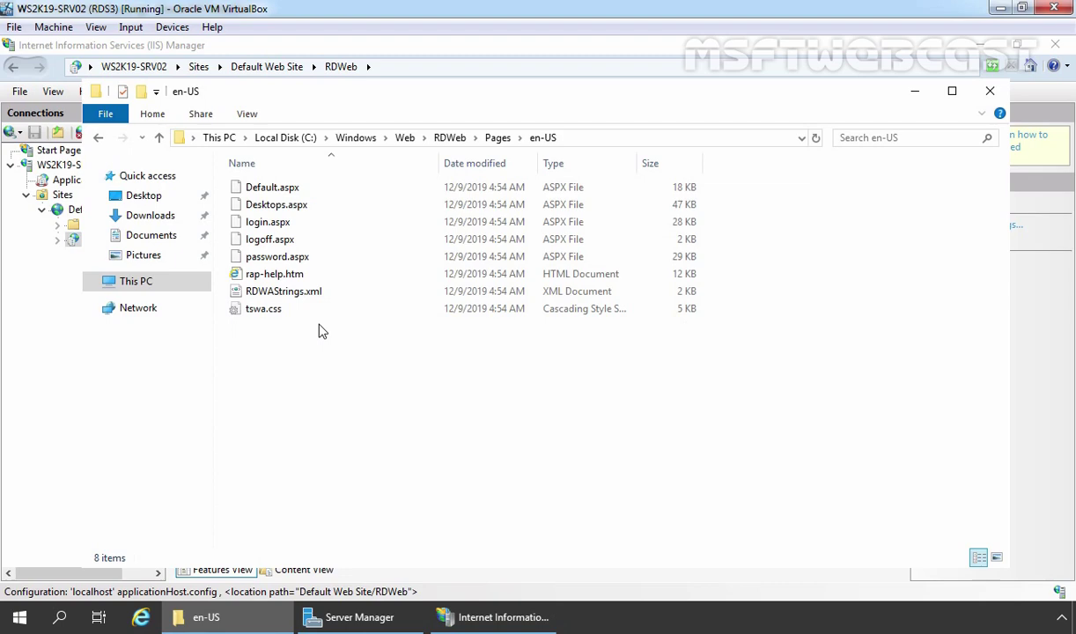
{"action": "left_click", "coordinate": [268, 196]}
{"action": "right_click", "coordinate": [268, 194]}
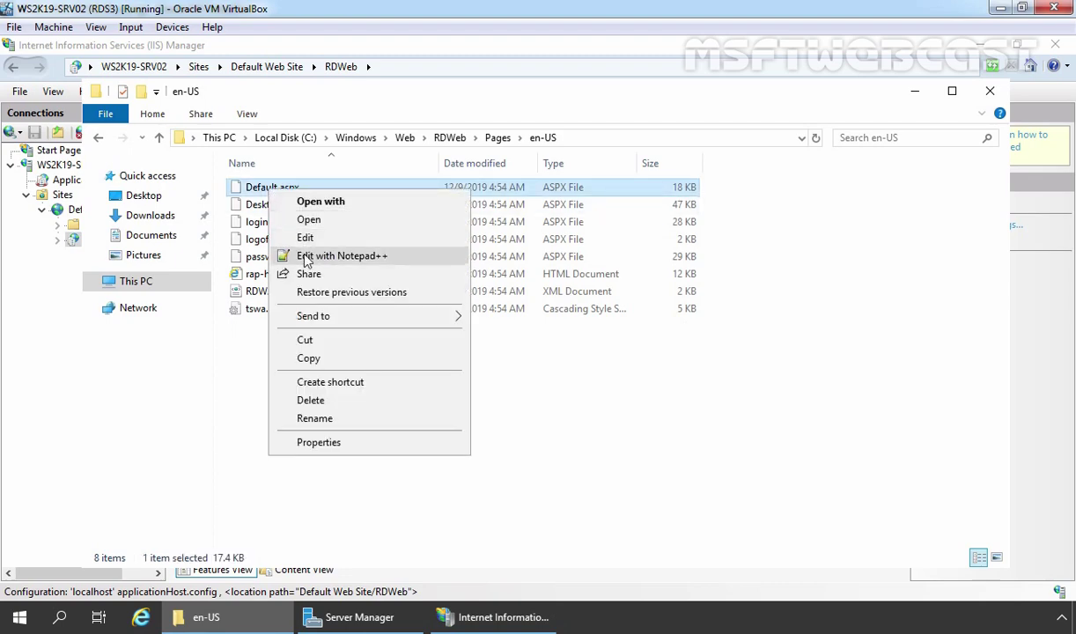
{"action": "left_click", "coordinate": [310, 358]}
{"action": "right_click", "coordinate": [342, 403]}
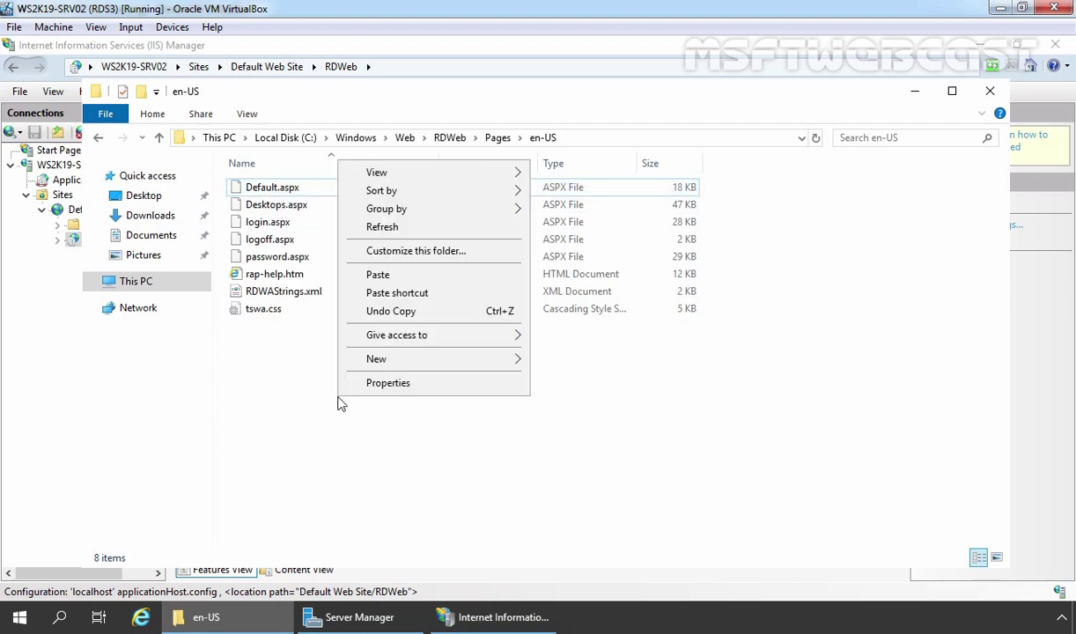
{"action": "left_click", "coordinate": [380, 275]}
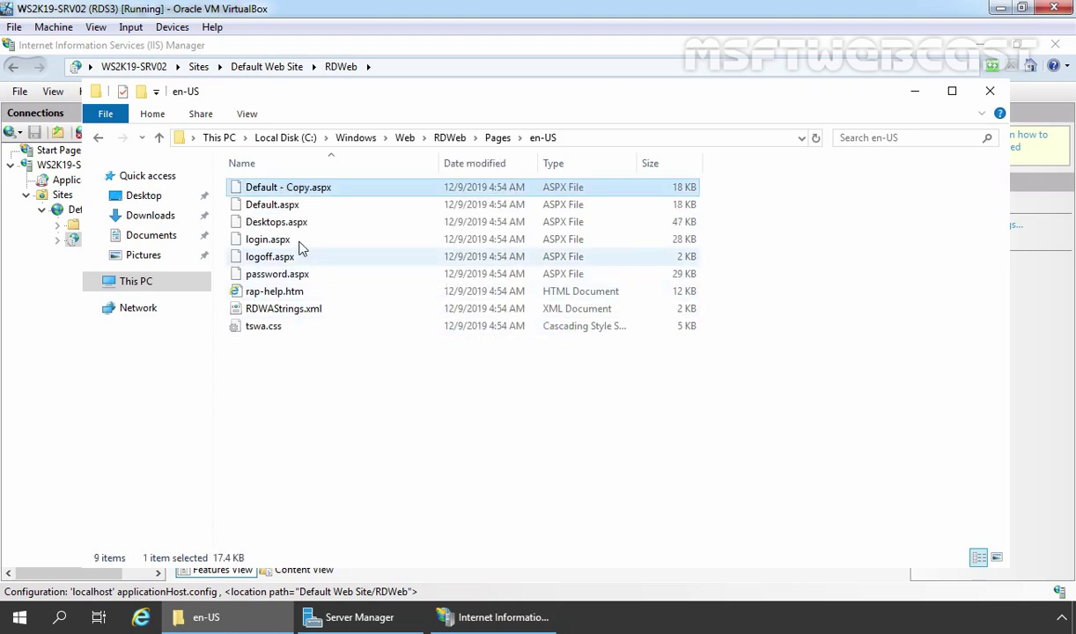
Open the original Default.aspx in Notepad++ and select the public bool line declaring bPrivateMode under Page Variables
{"action": "left_click", "coordinate": [259, 210]}
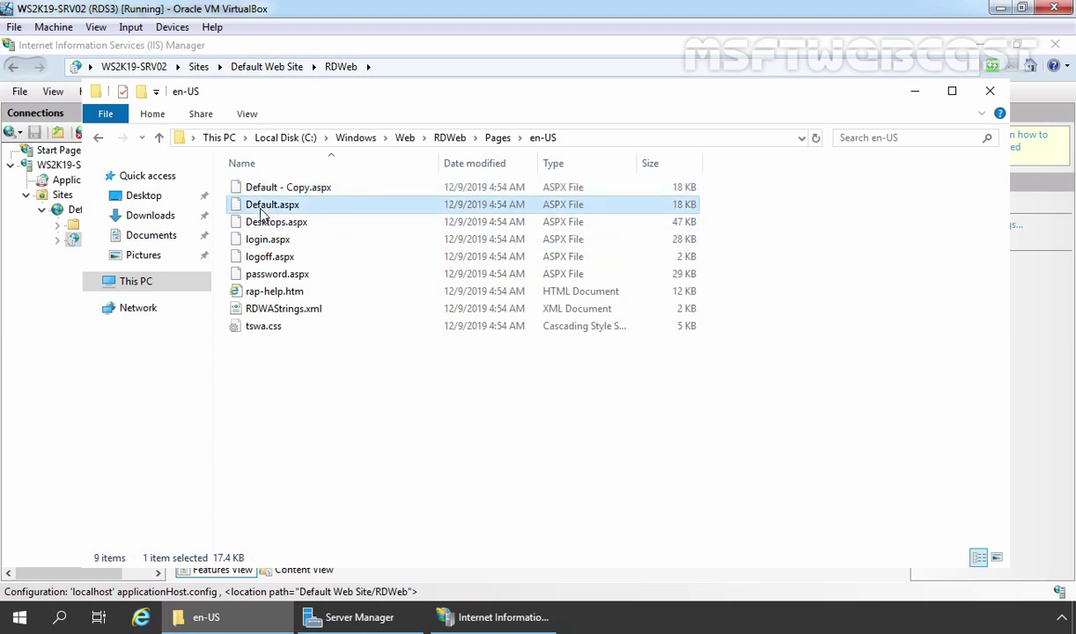
{"action": "right_click", "coordinate": [263, 215]}
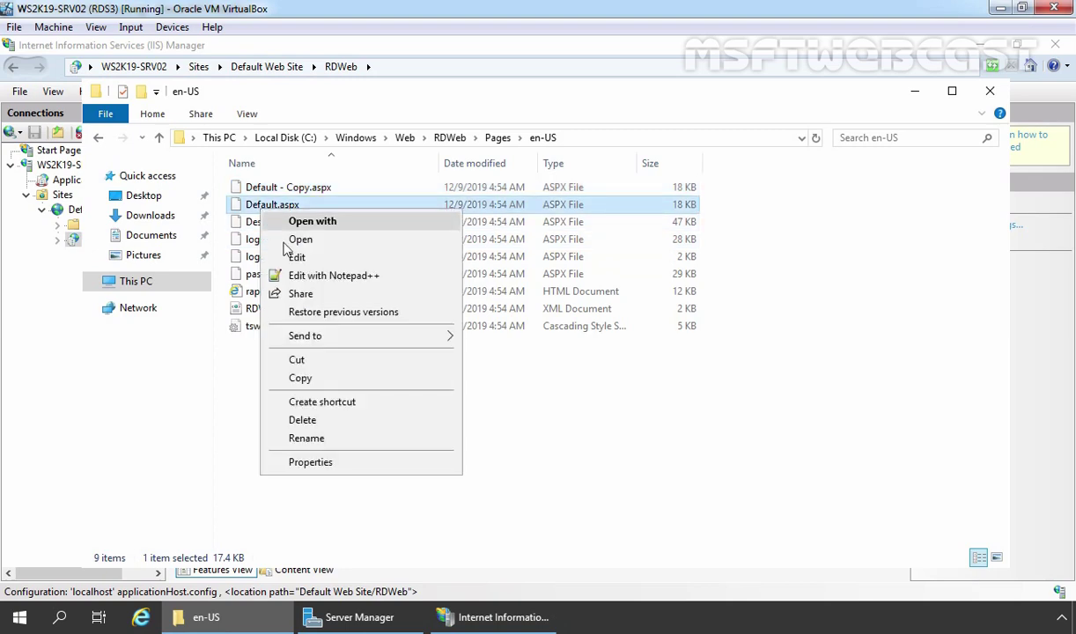
{"action": "left_click", "coordinate": [363, 278]}
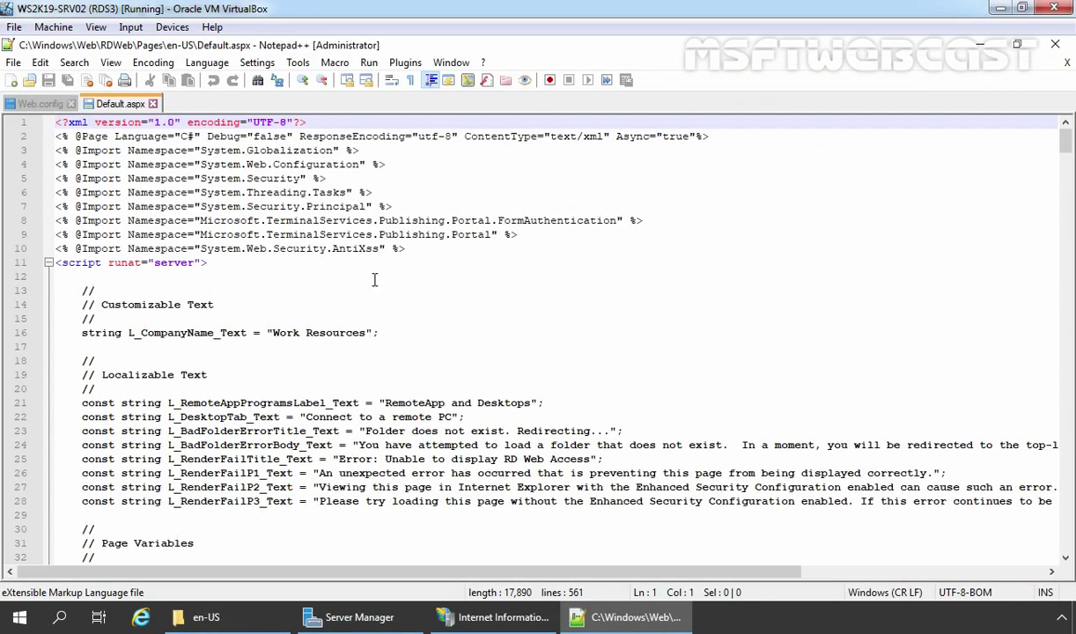
{"action": "scroll", "coordinate": [374, 279], "scroll_direction": "down", "scroll_amount": 4}
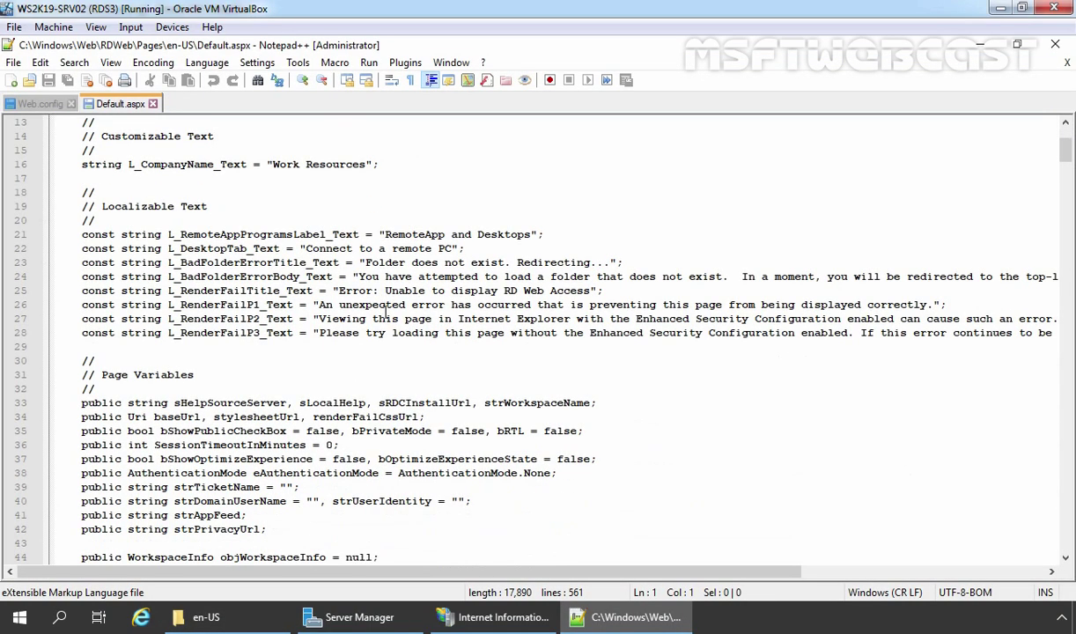
{"action": "scroll", "coordinate": [385, 310], "scroll_direction": "down", "scroll_amount": 4}
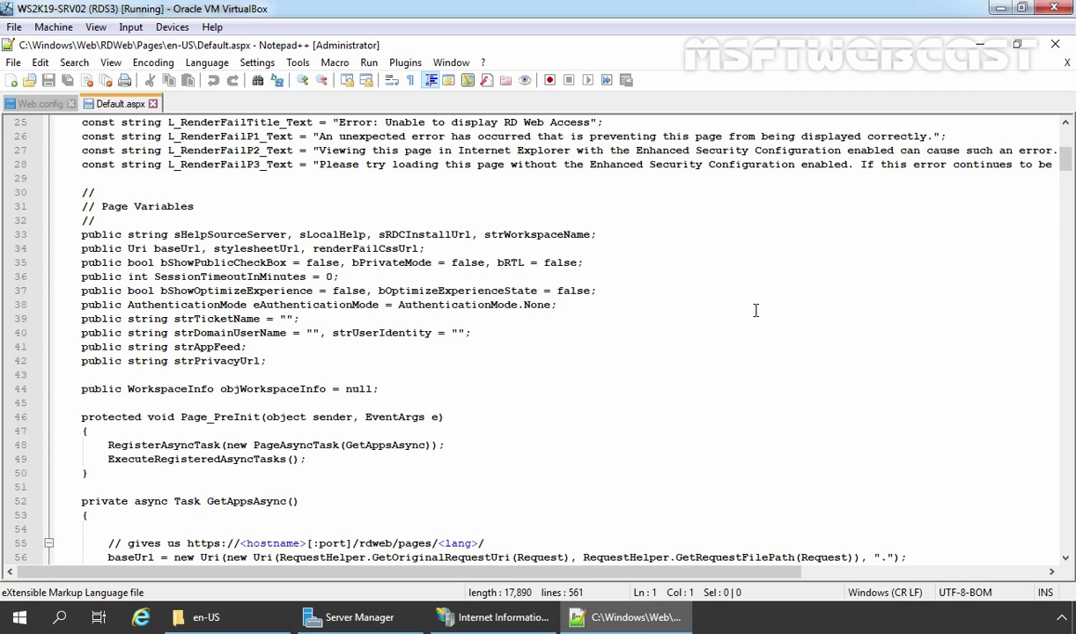
{"action": "left_click_drag", "start_coordinate": [71, 262], "coordinate": [581, 262]}
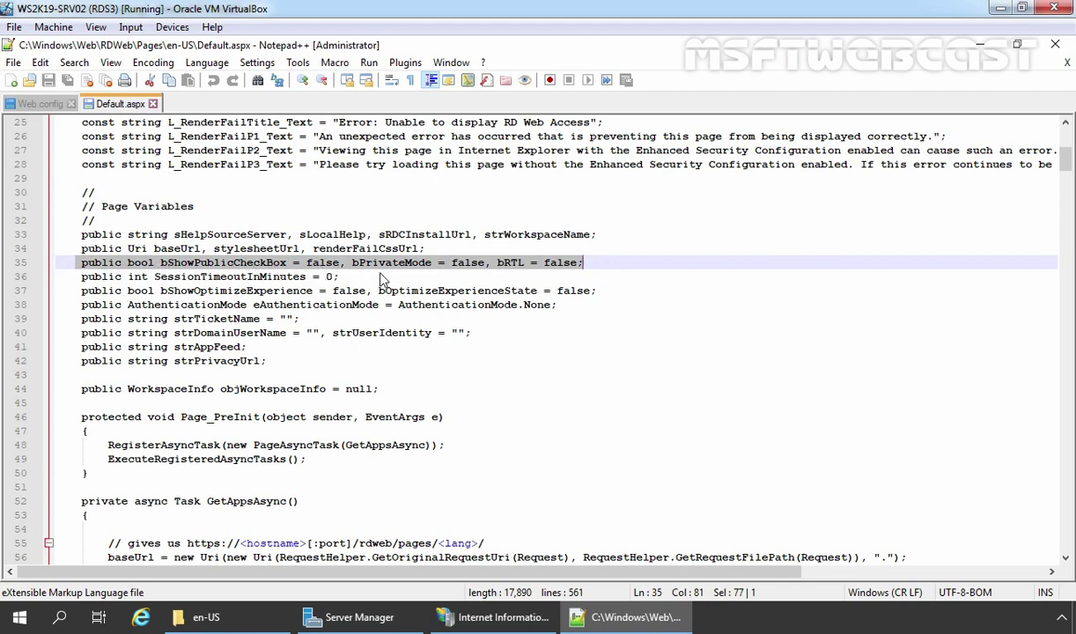
Set bPrivateMode to true in the Page Variables of Default.aspx, save the file and close the editor
{"action": "left_click", "coordinate": [484, 262]}
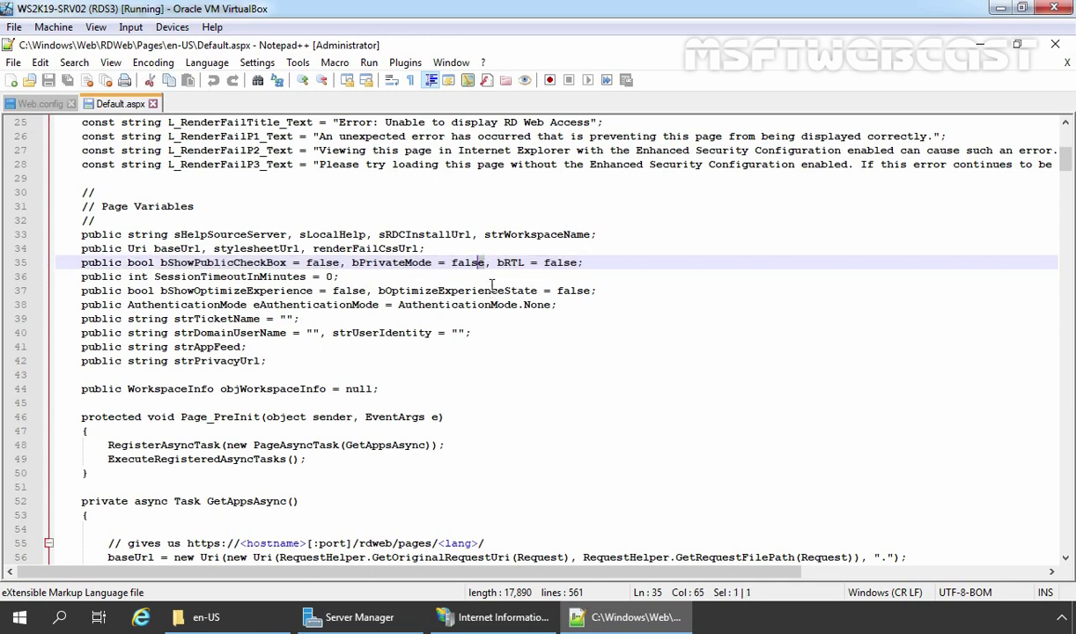
{"action": "key", "text": "shift+Left"}
{"action": "key", "text": "shift+Left"}
{"action": "key", "text": "shift+Left"}
{"action": "key", "text": "shift+Left"}
{"action": "key", "text": "BackSpace"}
{"action": "type", "text": "t"}
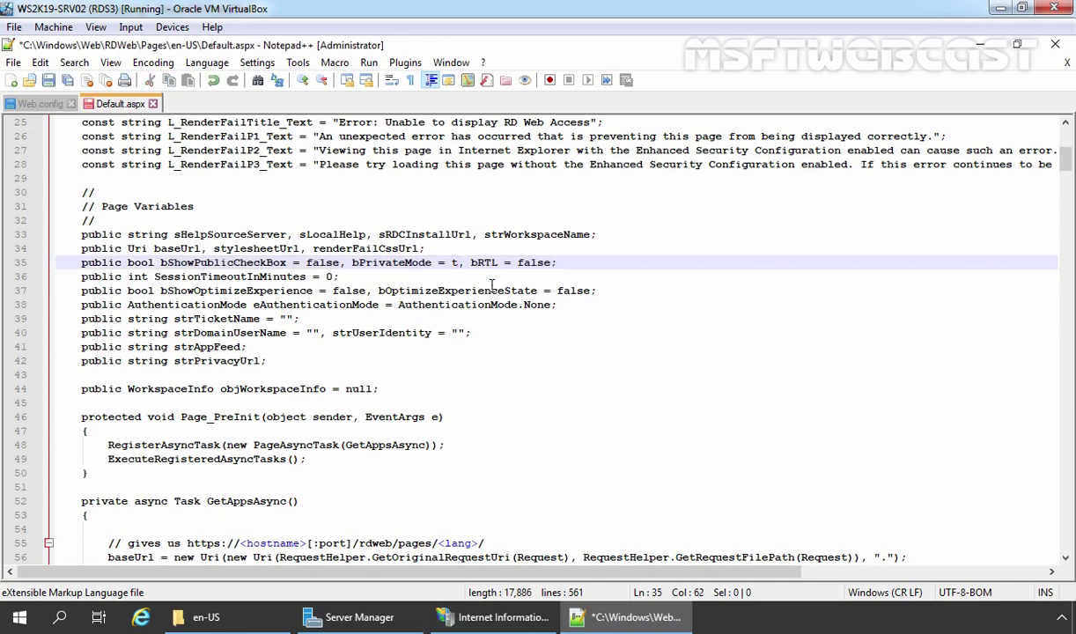
{"action": "type", "text": "rue"}
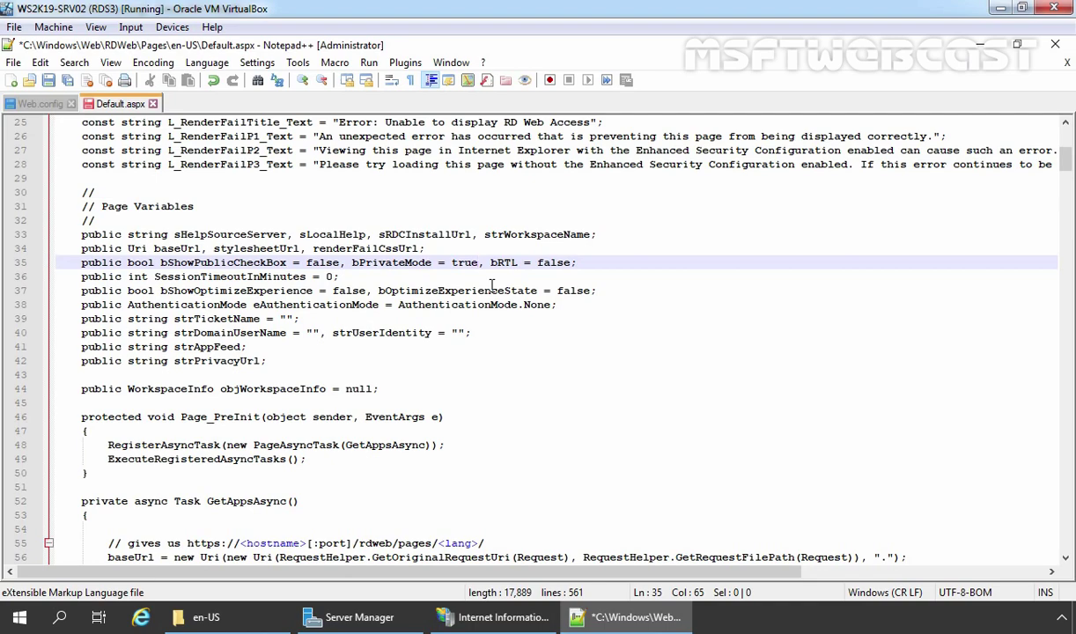
{"action": "key", "text": "ctrl+s"}
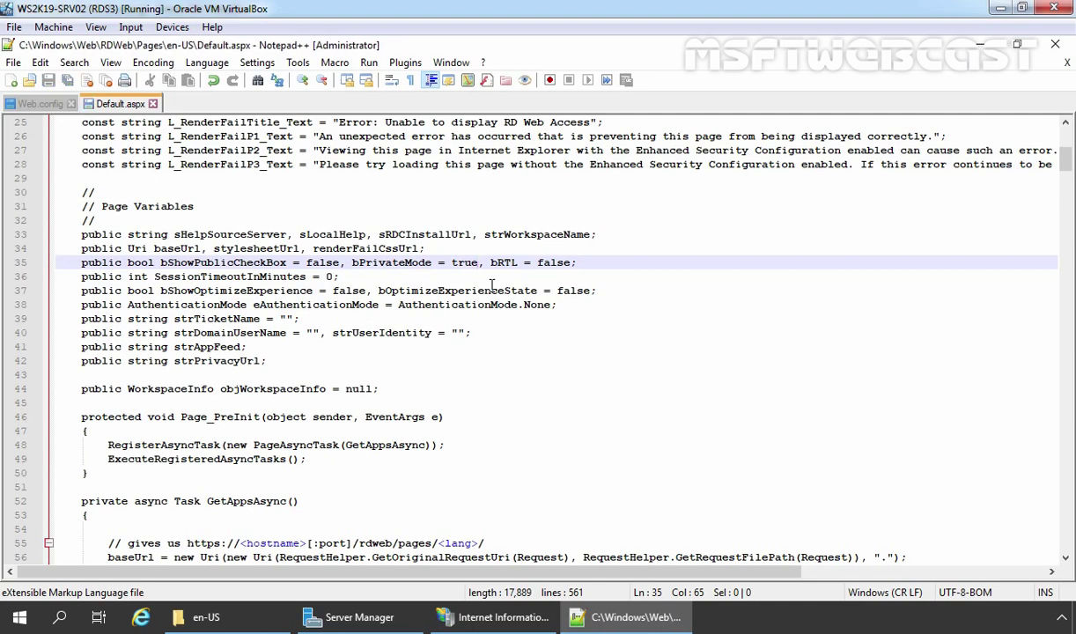
{"action": "left_click", "coordinate": [1056, 45]}
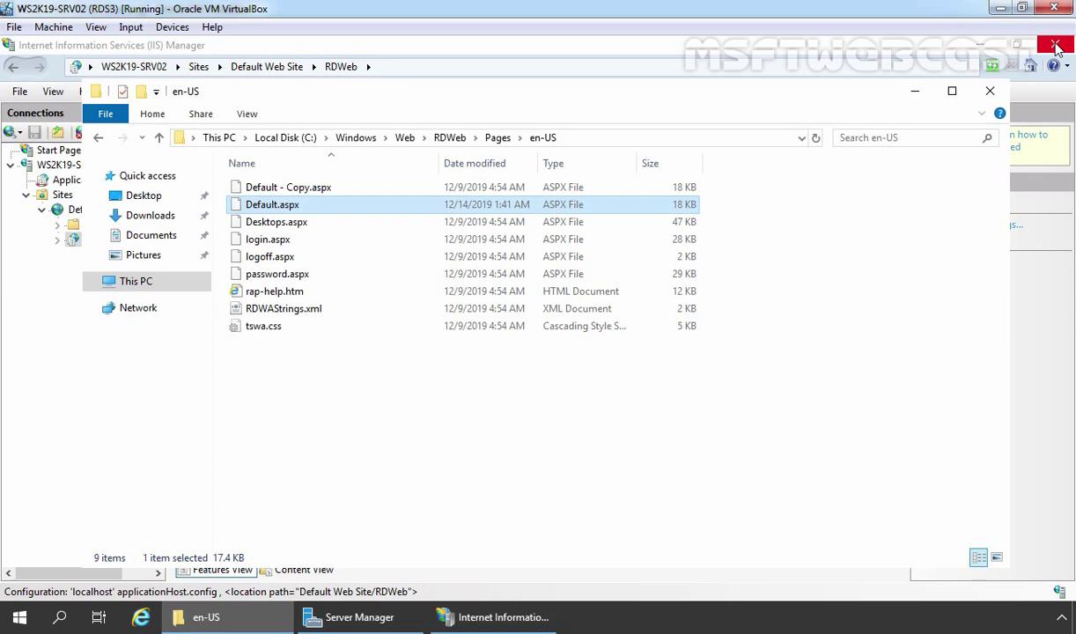
Close the File Explorer, IIS Manager and Server Manager windows
{"action": "left_click", "coordinate": [990, 91]}
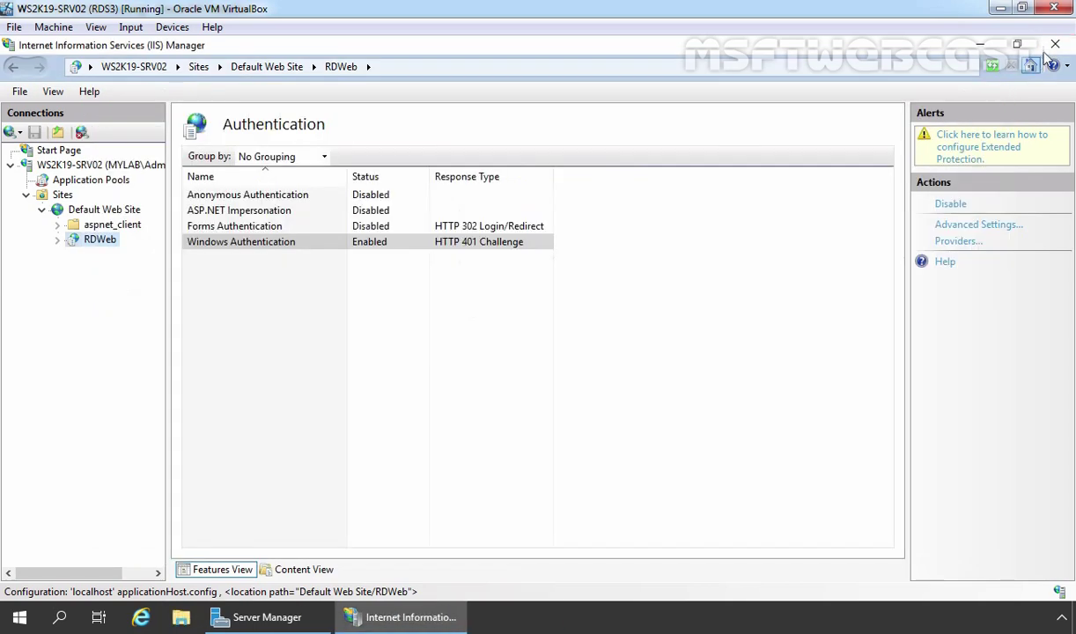
{"action": "left_click", "coordinate": [1055, 45]}
{"action": "left_click", "coordinate": [1050, 51]}
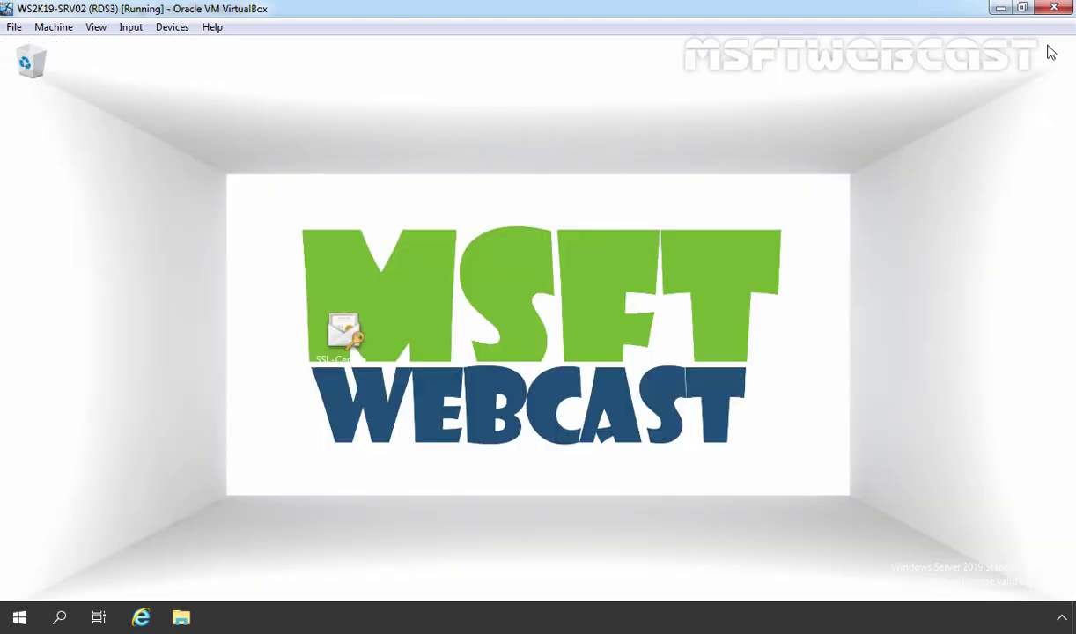
Restart the WS2K19-SRV02 server with the Other (Planned) shutdown reason
{"action": "key", "text": "alt+F4"}
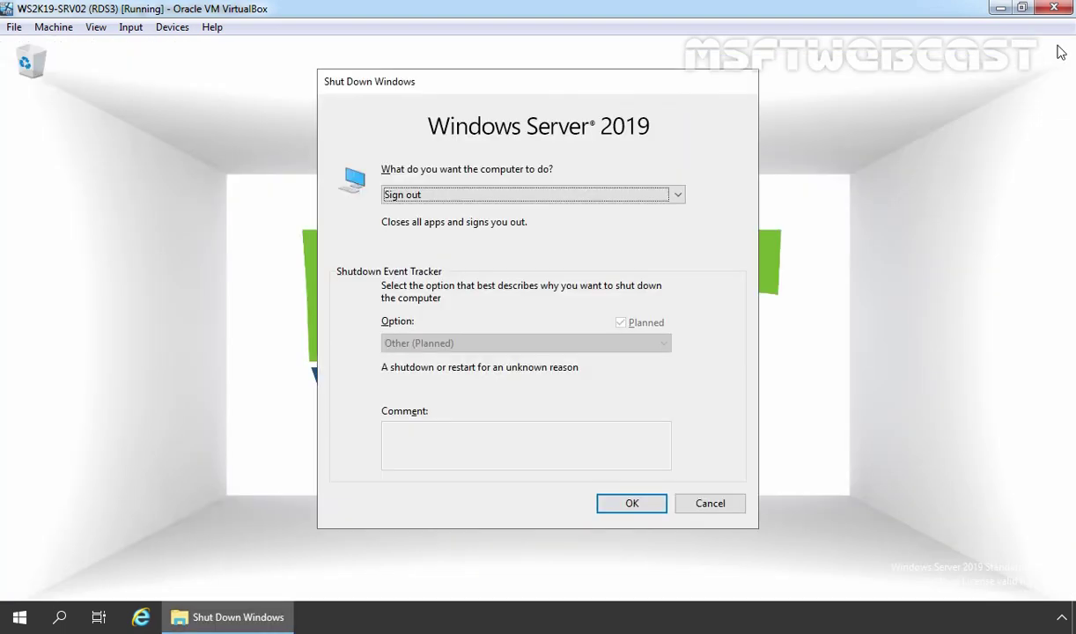
{"action": "key", "text": "Down"}
{"action": "key", "text": "Tab"}
{"action": "key", "text": "Tab"}
{"action": "key", "text": "Tab"}
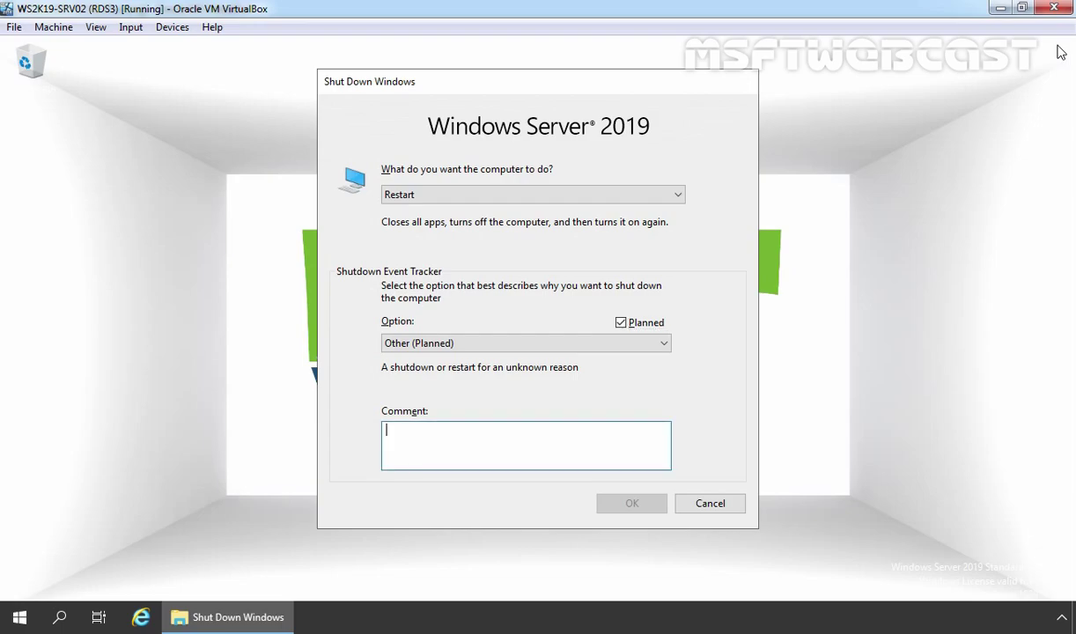
{"action": "key", "text": "Return"}
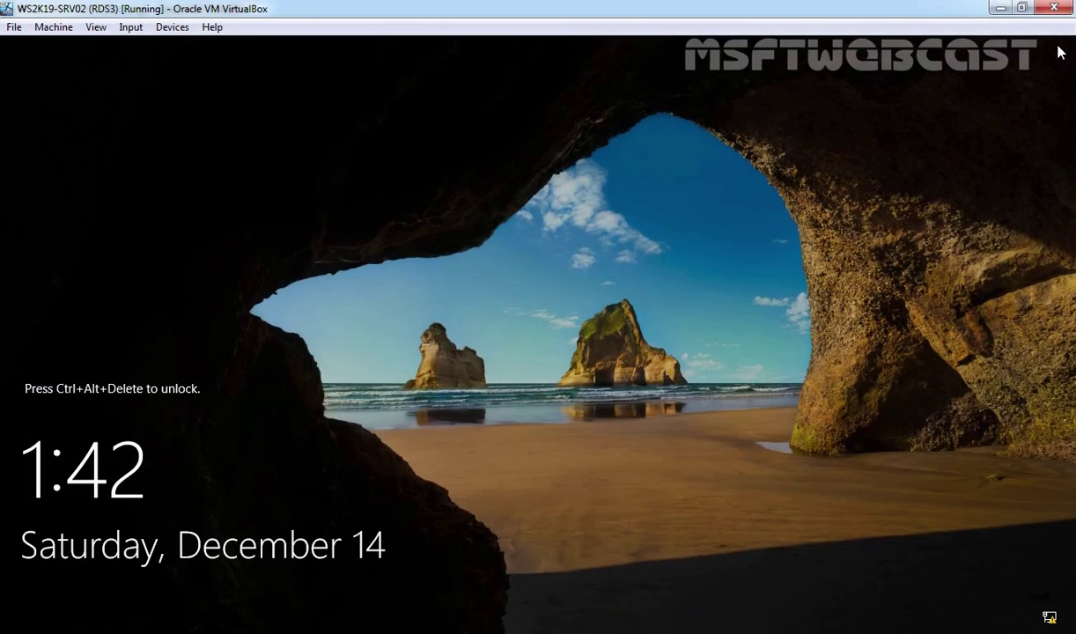
Unlock the restarted server and sign in with the domain administrator's user name and the account password
{"action": "key", "text": "ctrl+alt+Delete"}
{"action": "type", "text": "admini"}
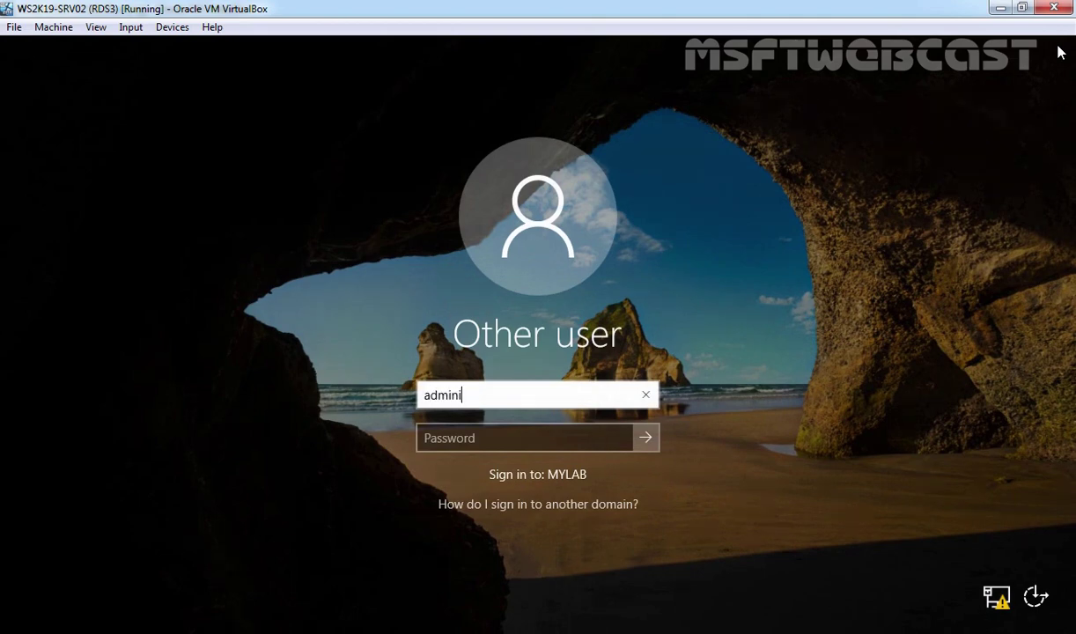
{"action": "type", "text": "strator@mylab"}
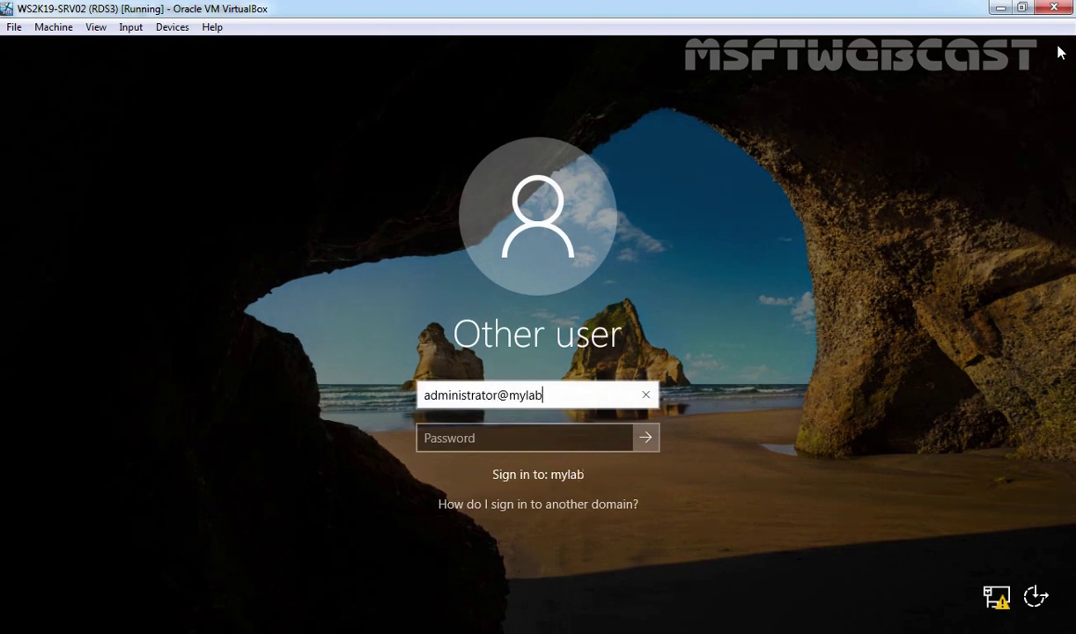
{"action": "type", "text": ".local"}
{"action": "key", "text": "Tab"}
{"action": "type", "text": "******"}
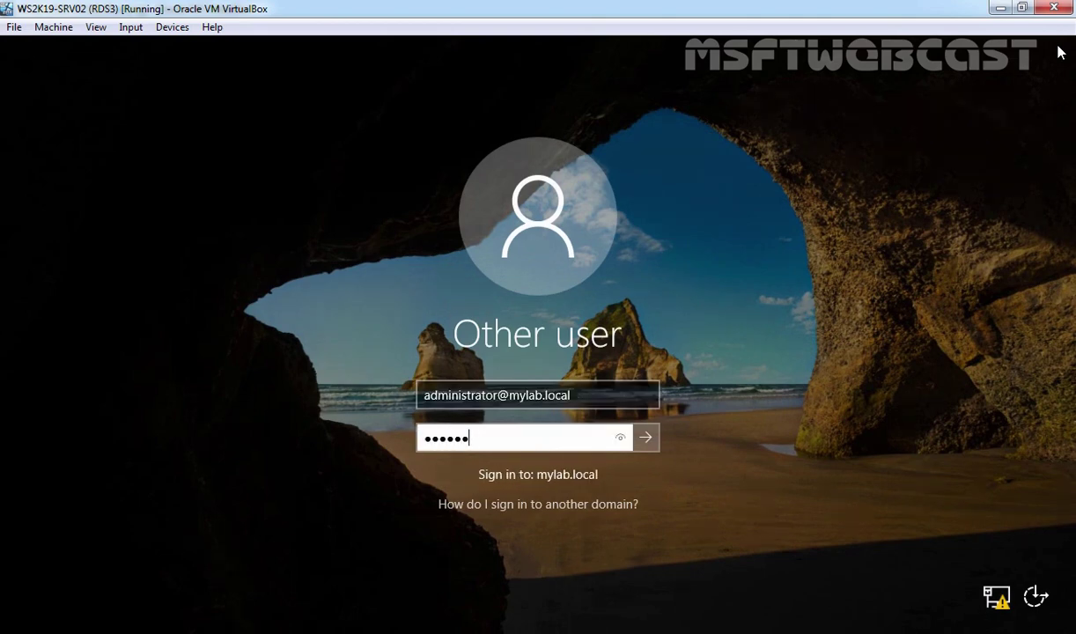
{"action": "type", "text": "***"}
{"action": "key", "text": "Return"}
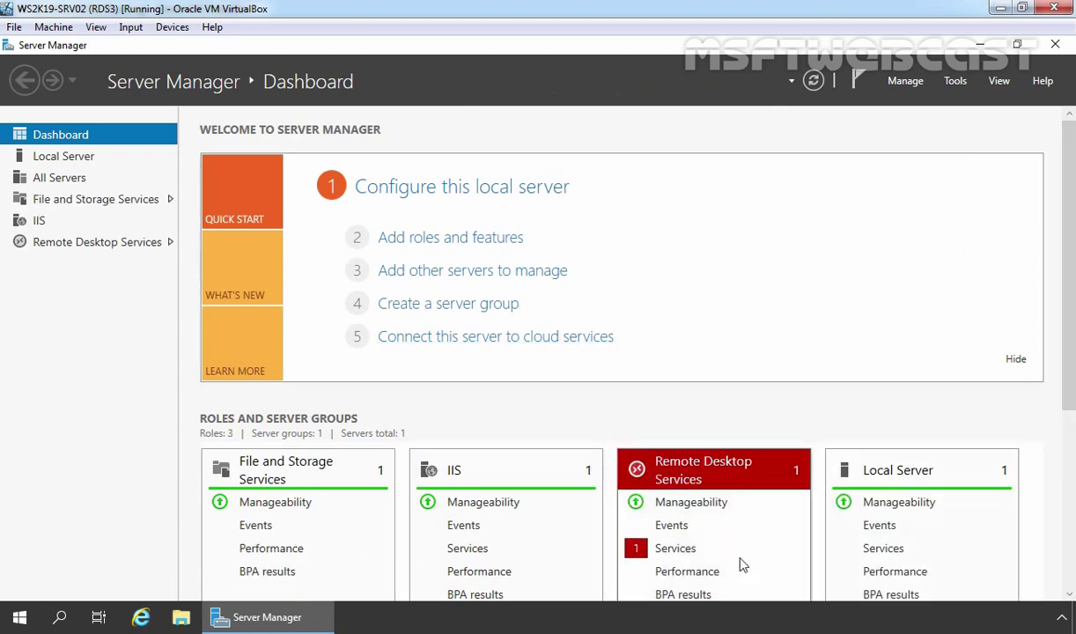
Start the Remote Desktop Management service on WS2K19-SRV02, then view the Remote Desktop Services deployment overview
{"action": "left_click", "coordinate": [674, 549]}
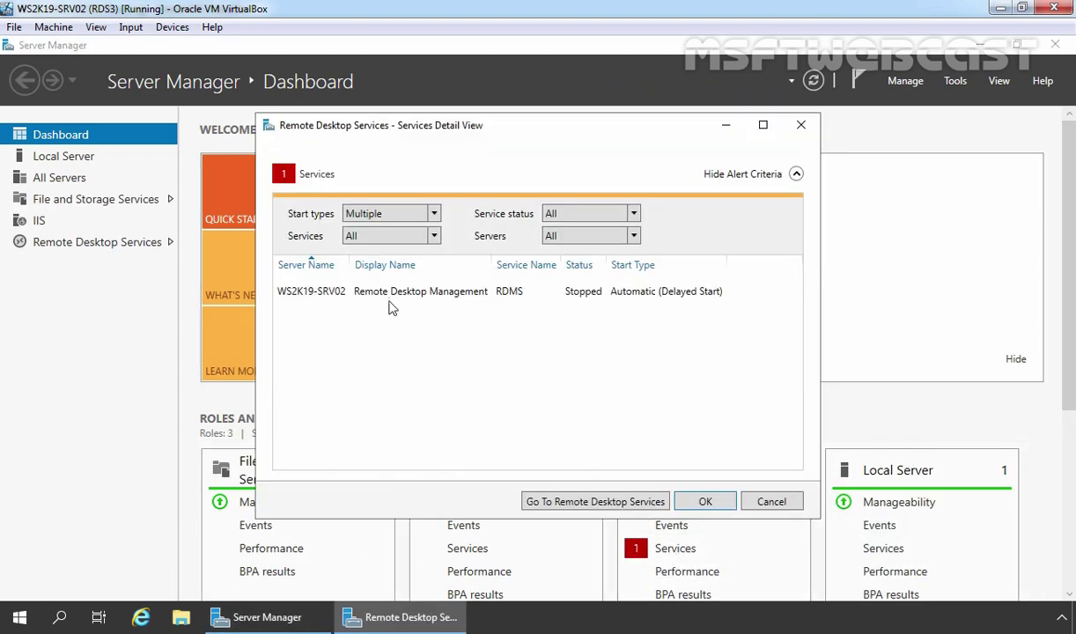
{"action": "left_click", "coordinate": [421, 299]}
{"action": "right_click", "coordinate": [421, 302]}
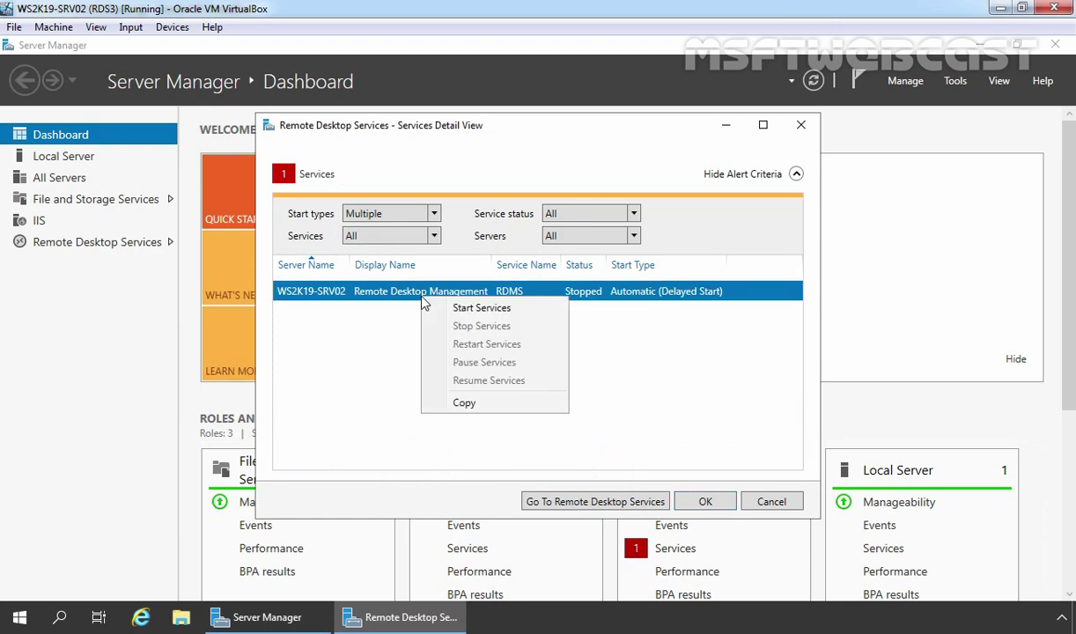
{"action": "left_click", "coordinate": [424, 308]}
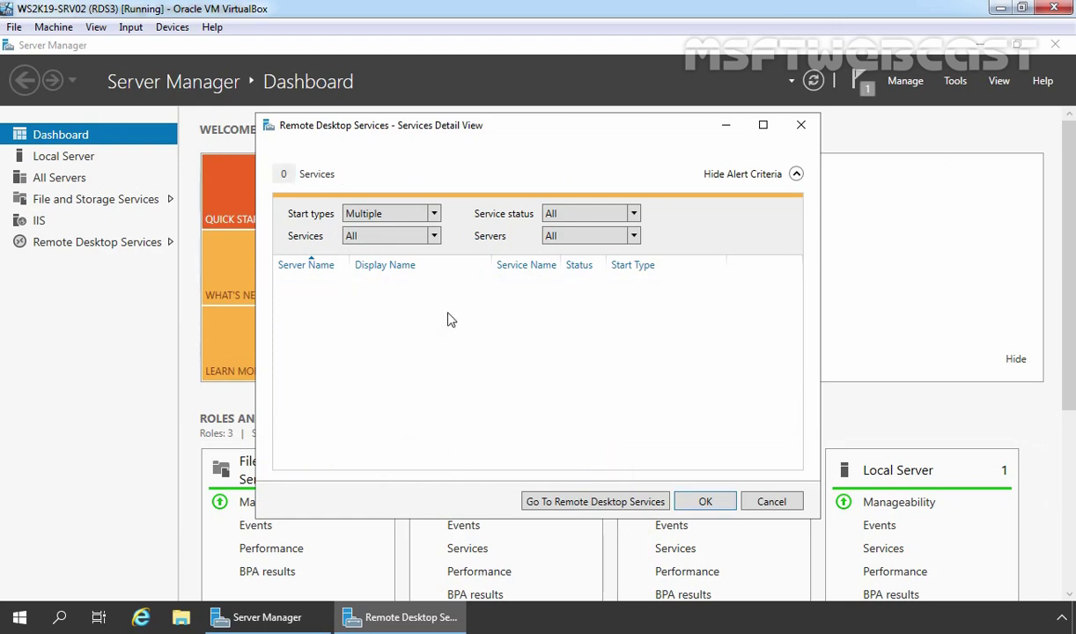
{"action": "left_click", "coordinate": [704, 504]}
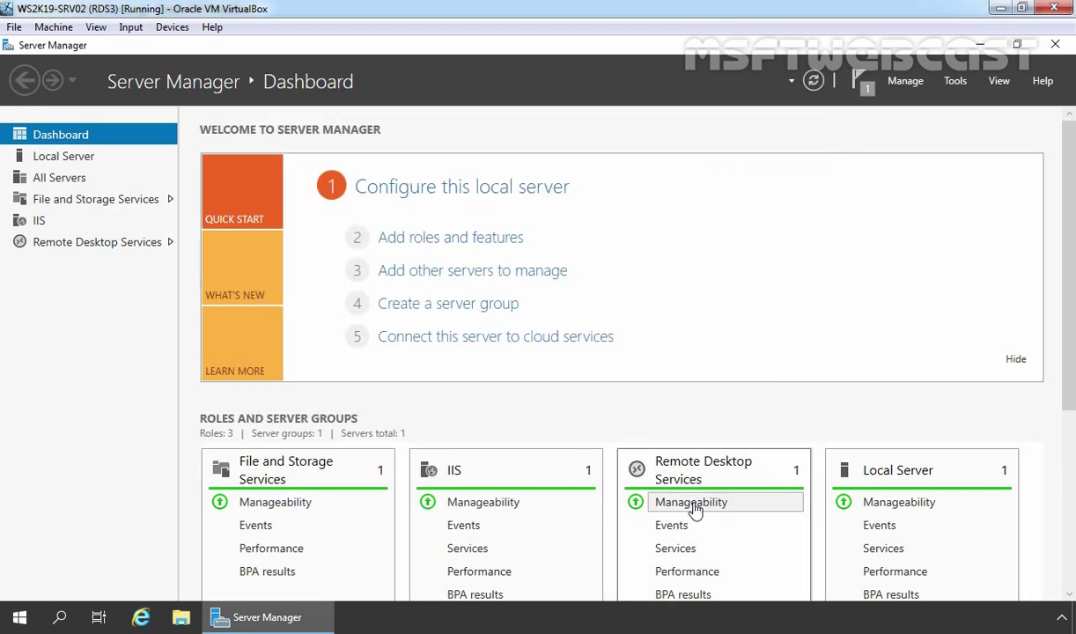
{"action": "left_click", "coordinate": [79, 243]}
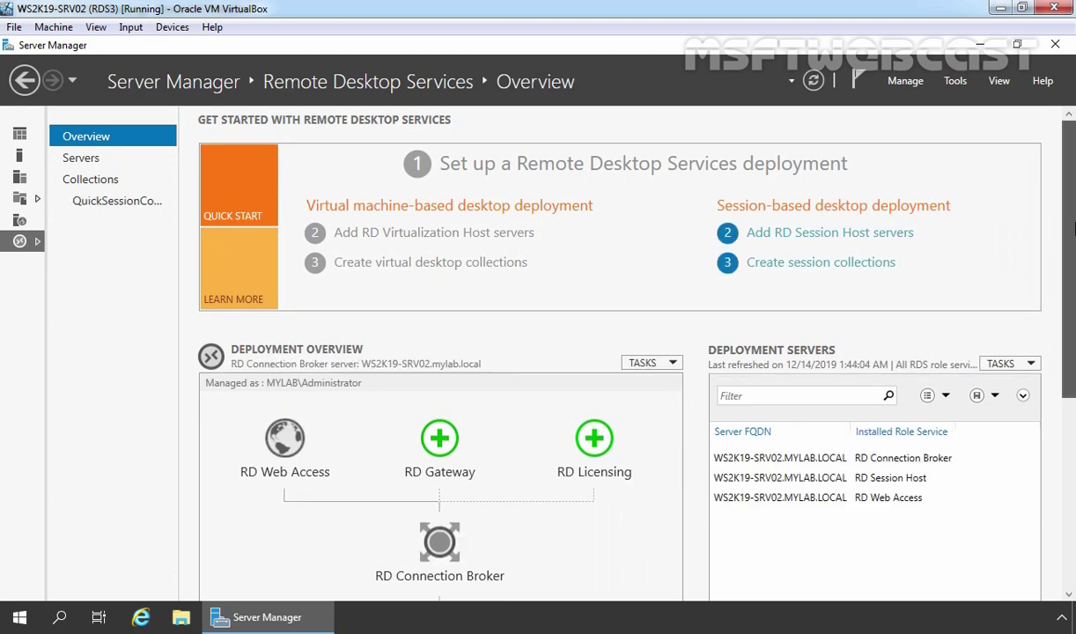
{"action": "scroll", "coordinate": [1072, 227], "scroll_direction": "down", "scroll_amount": 5}
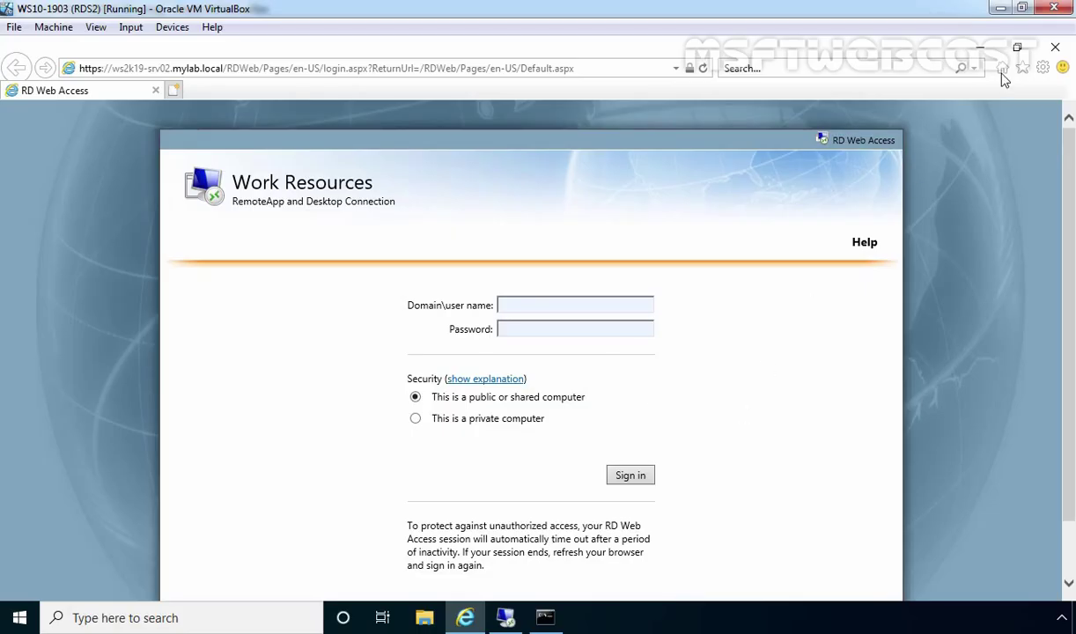
Switch to the WS10-1903 client and close its browser, command prompt and Remote Desktop Connection windows
{"action": "left_click", "coordinate": [1055, 47]}
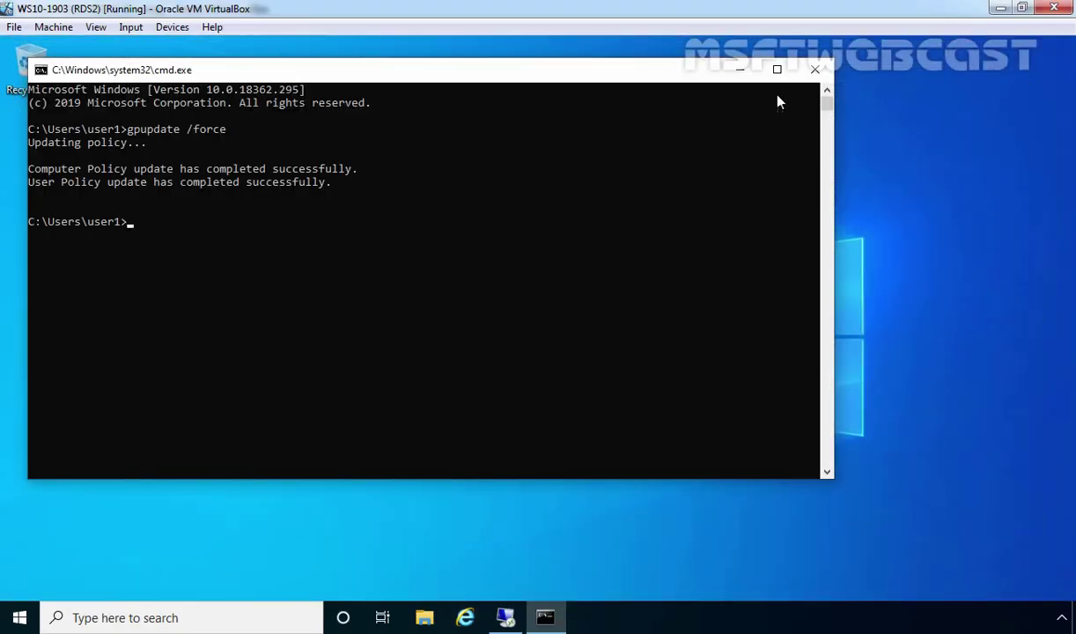
{"action": "left_click", "coordinate": [814, 69]}
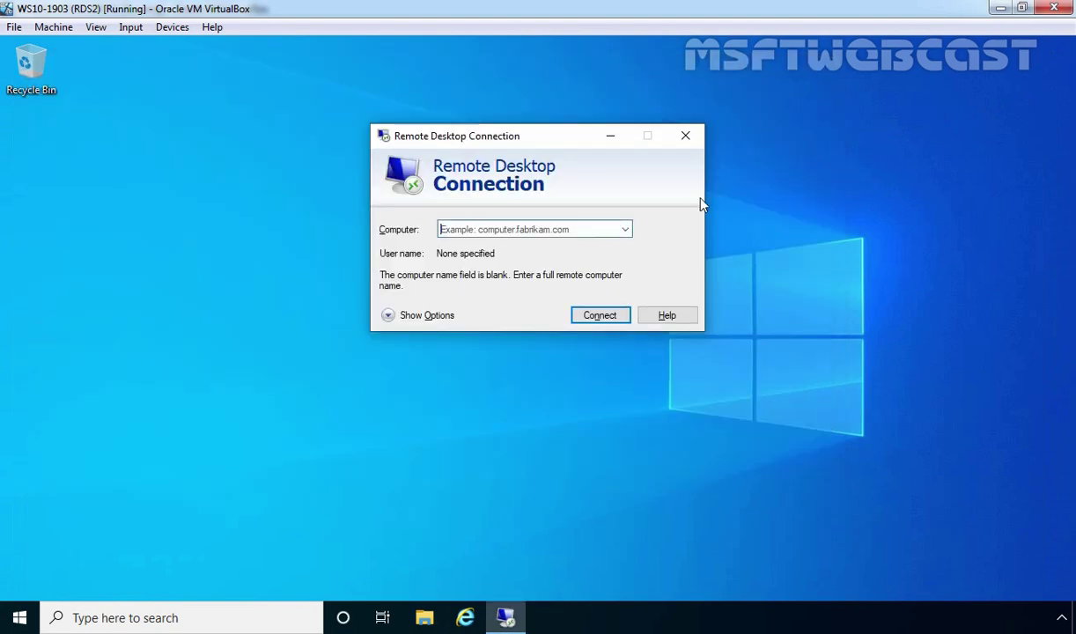
{"action": "left_click", "coordinate": [685, 135]}
Reopen Internet Explorer to view the RD Web Access page and check which account is signed in to Windows
{"action": "left_click", "coordinate": [465, 617]}
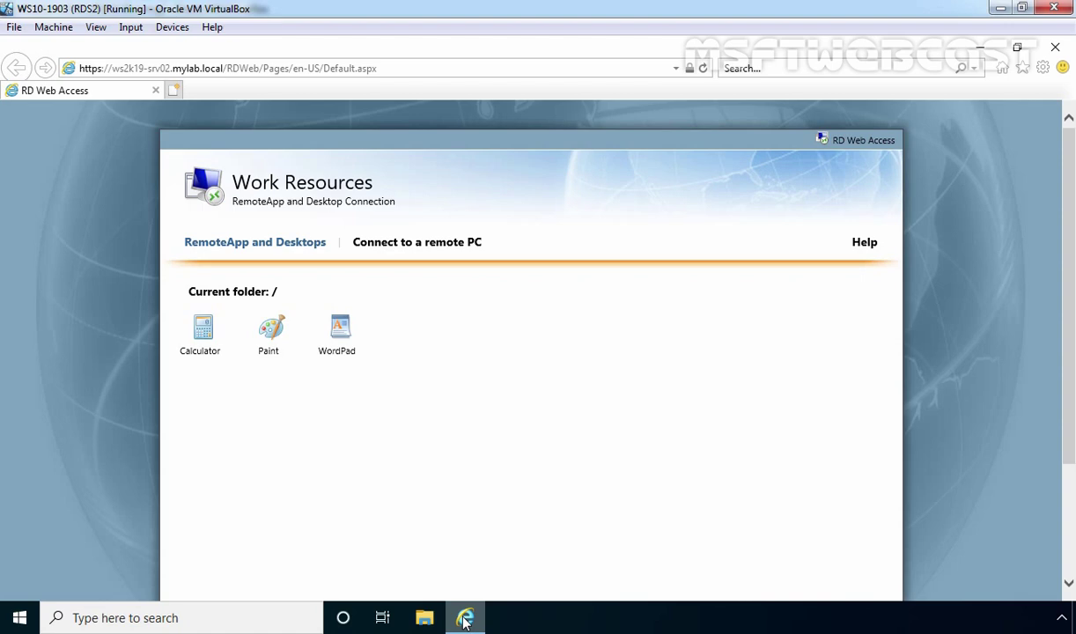
{"action": "left_click", "coordinate": [29, 618]}
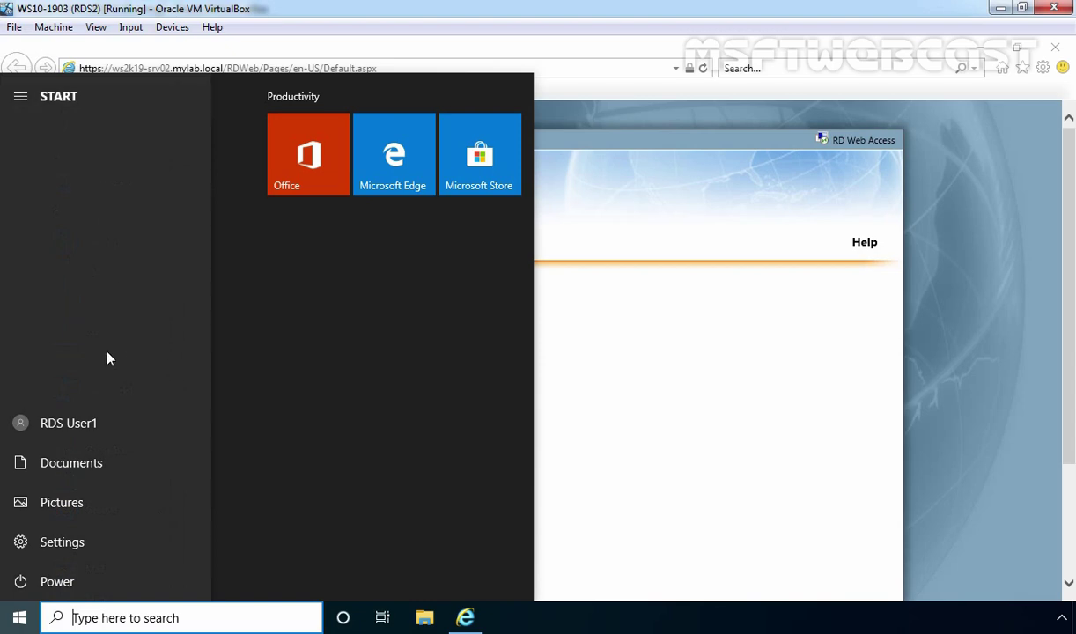
{"action": "left_click", "coordinate": [700, 390]}
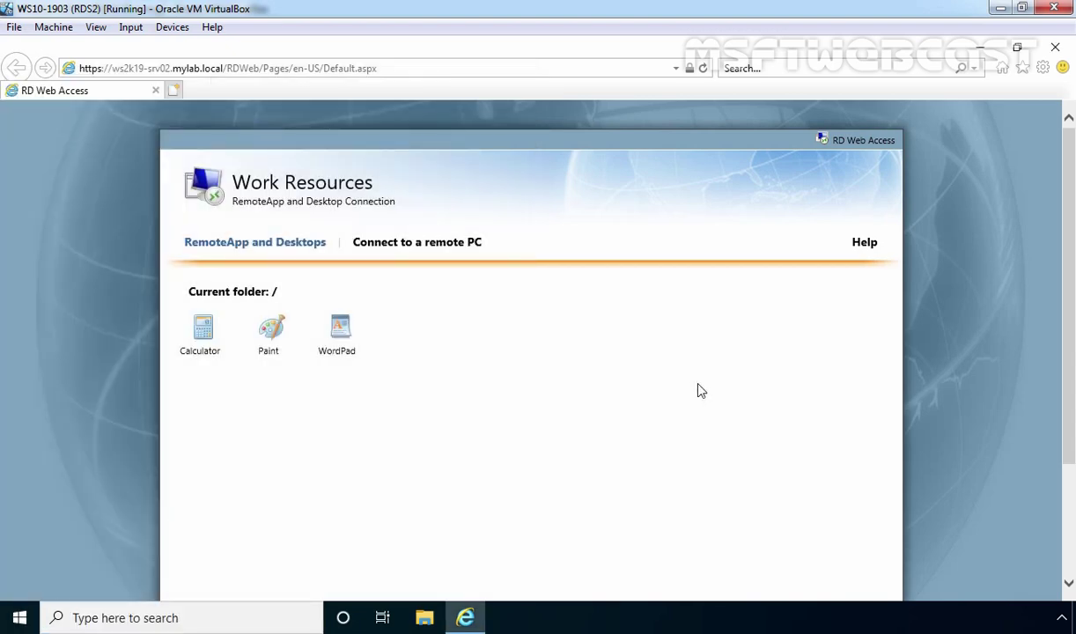